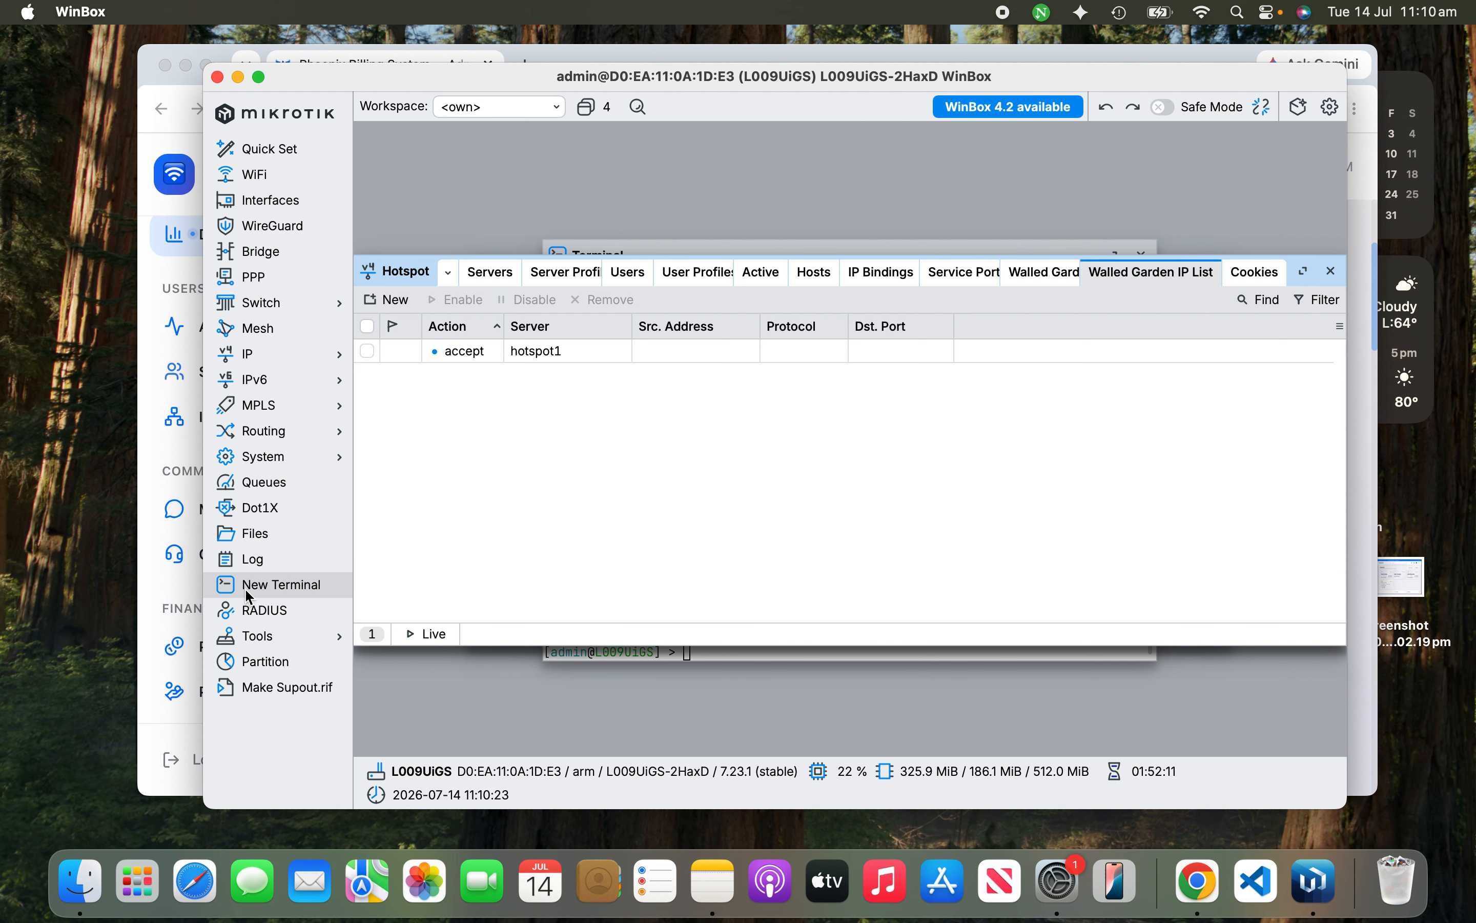
Step: Open a new terminal and ping 8.8.8.8 and google.com, stopping each with Ctrl+C
click(244, 585)
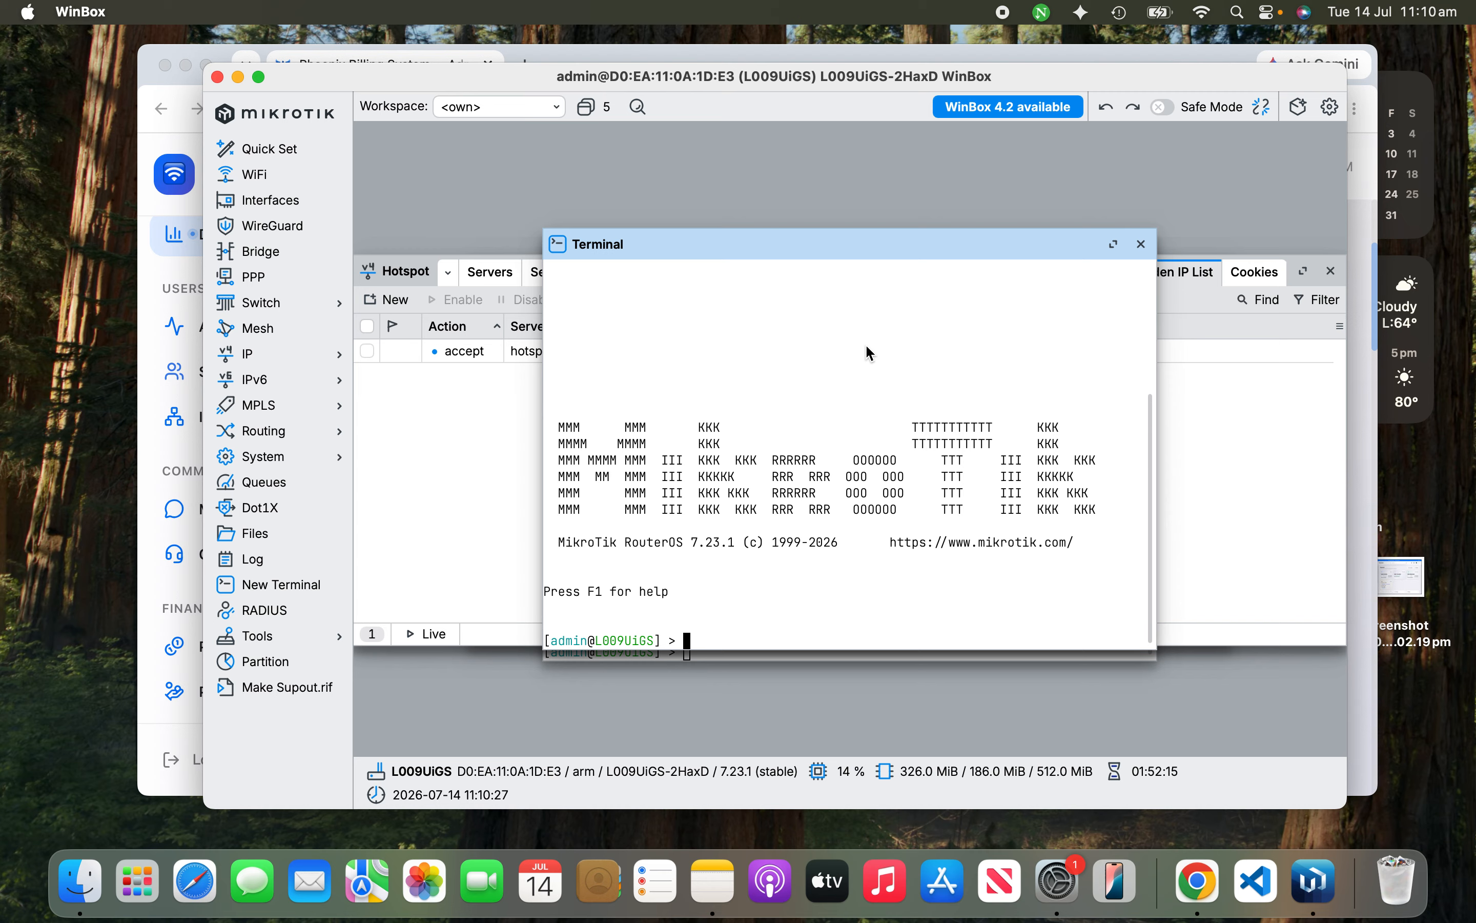
text(ping)
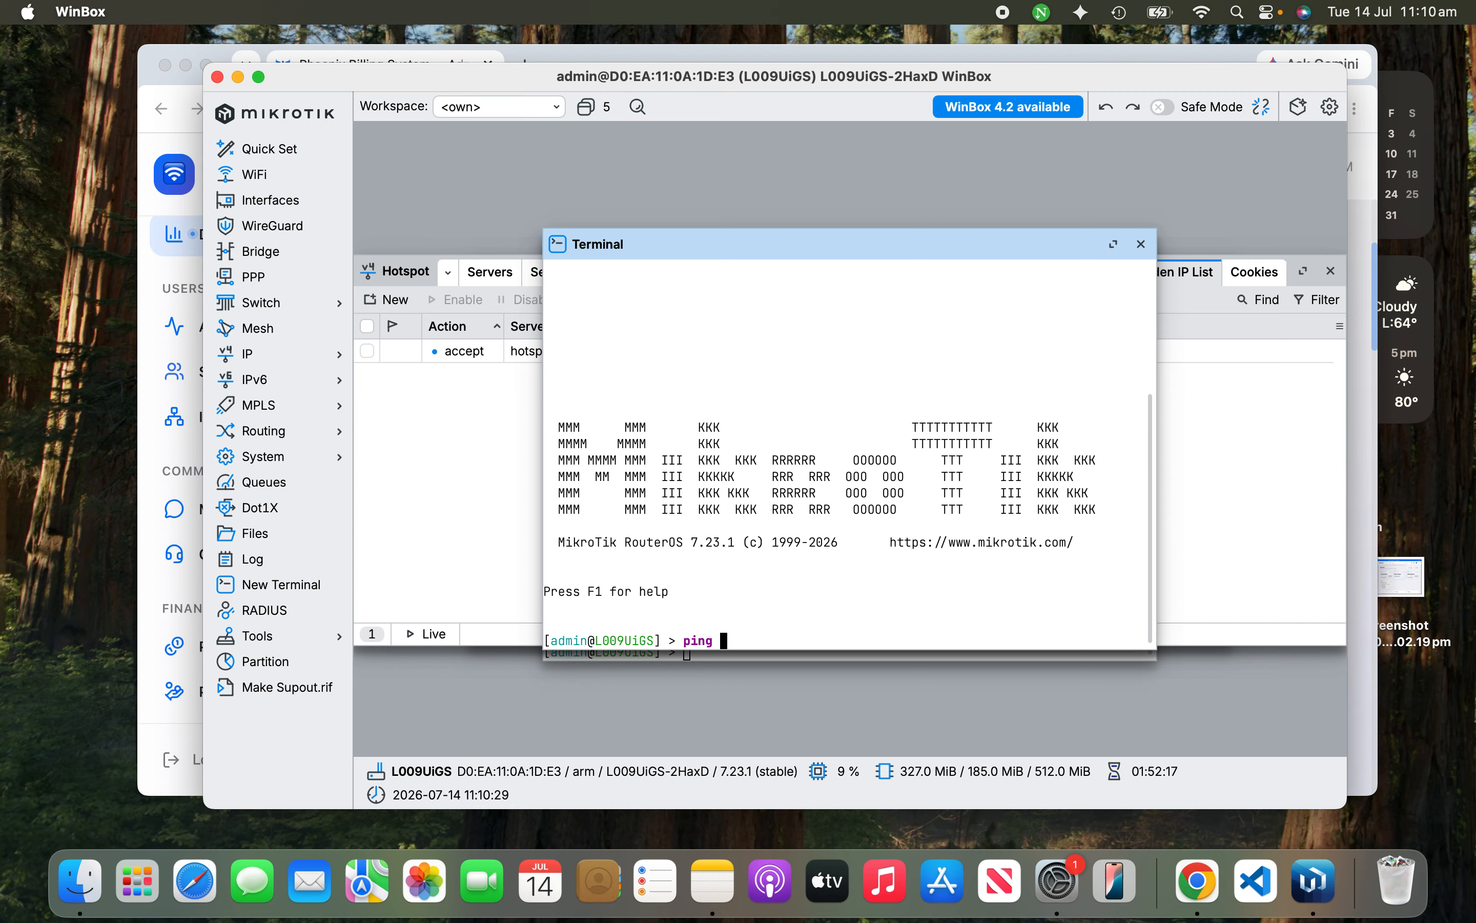
text( 8.8)
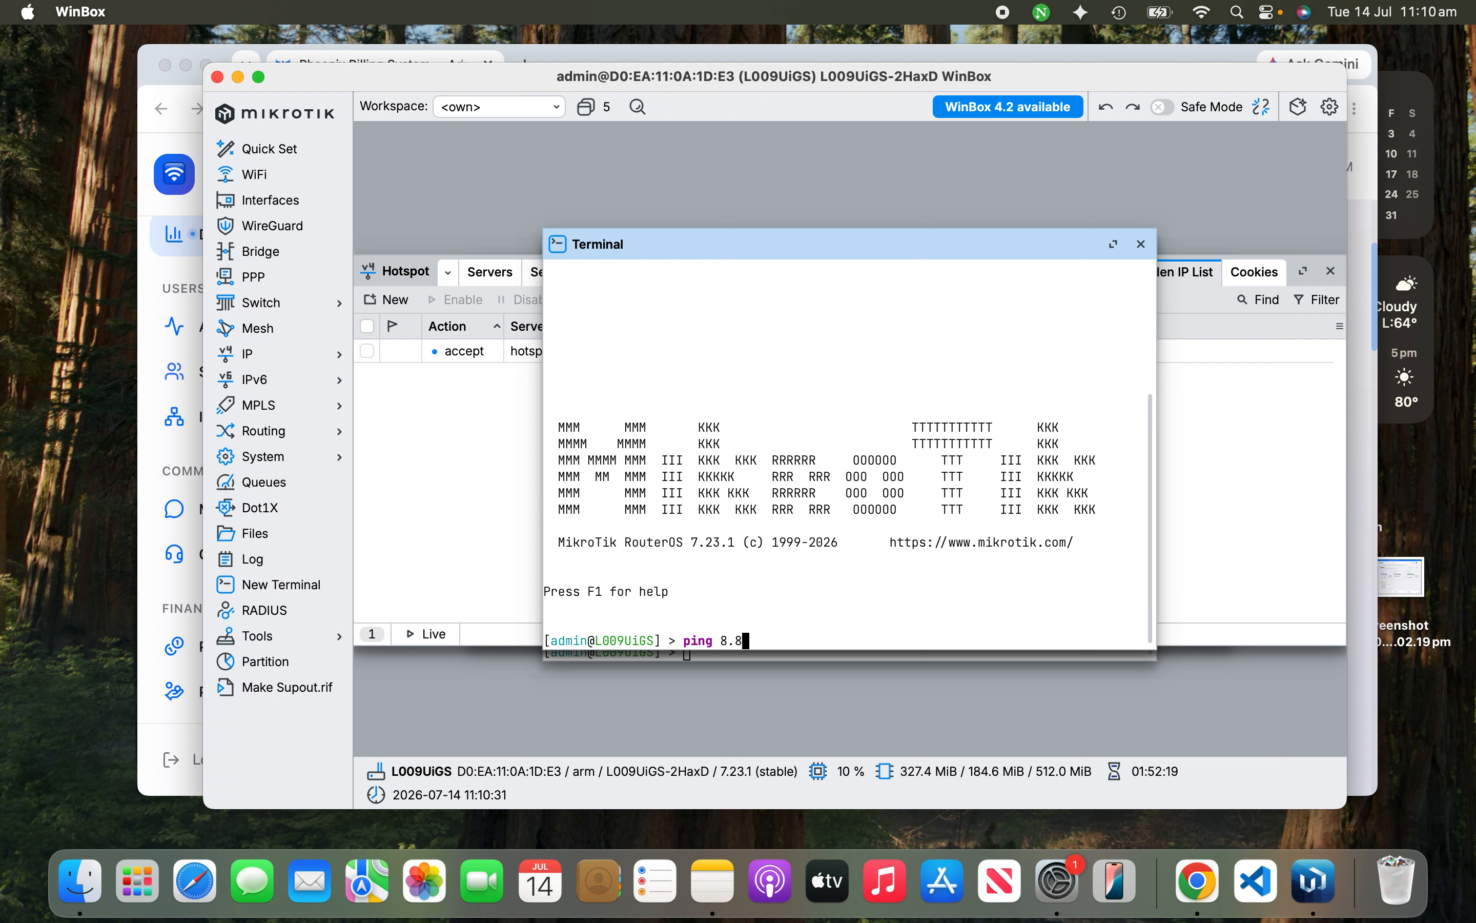
text(.8.8)
key(Return)
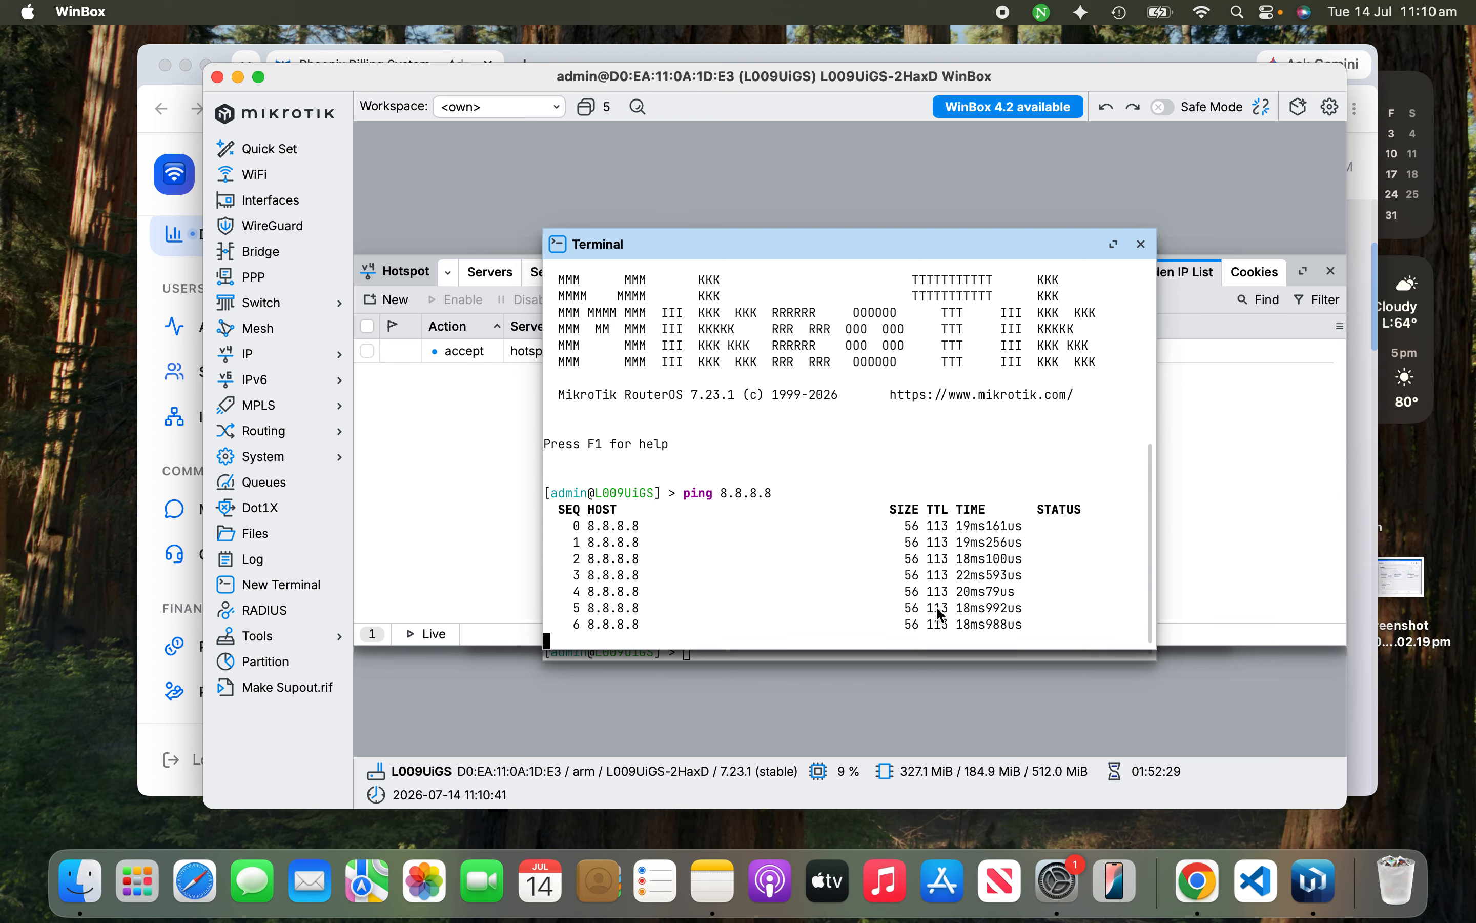
key(ctrl+c)
text(pin)
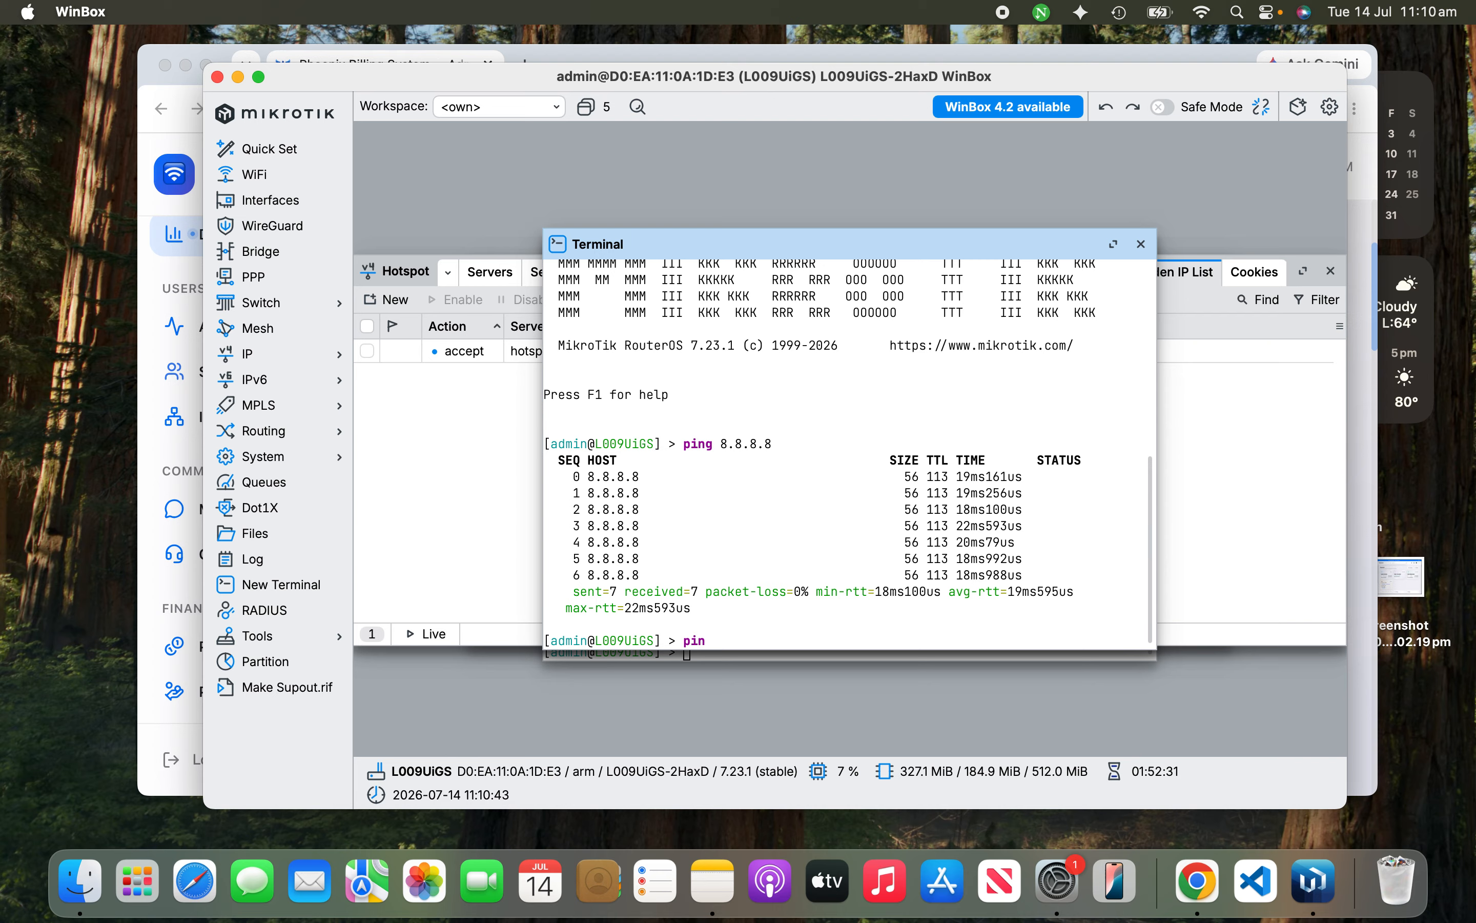
text(g googl)
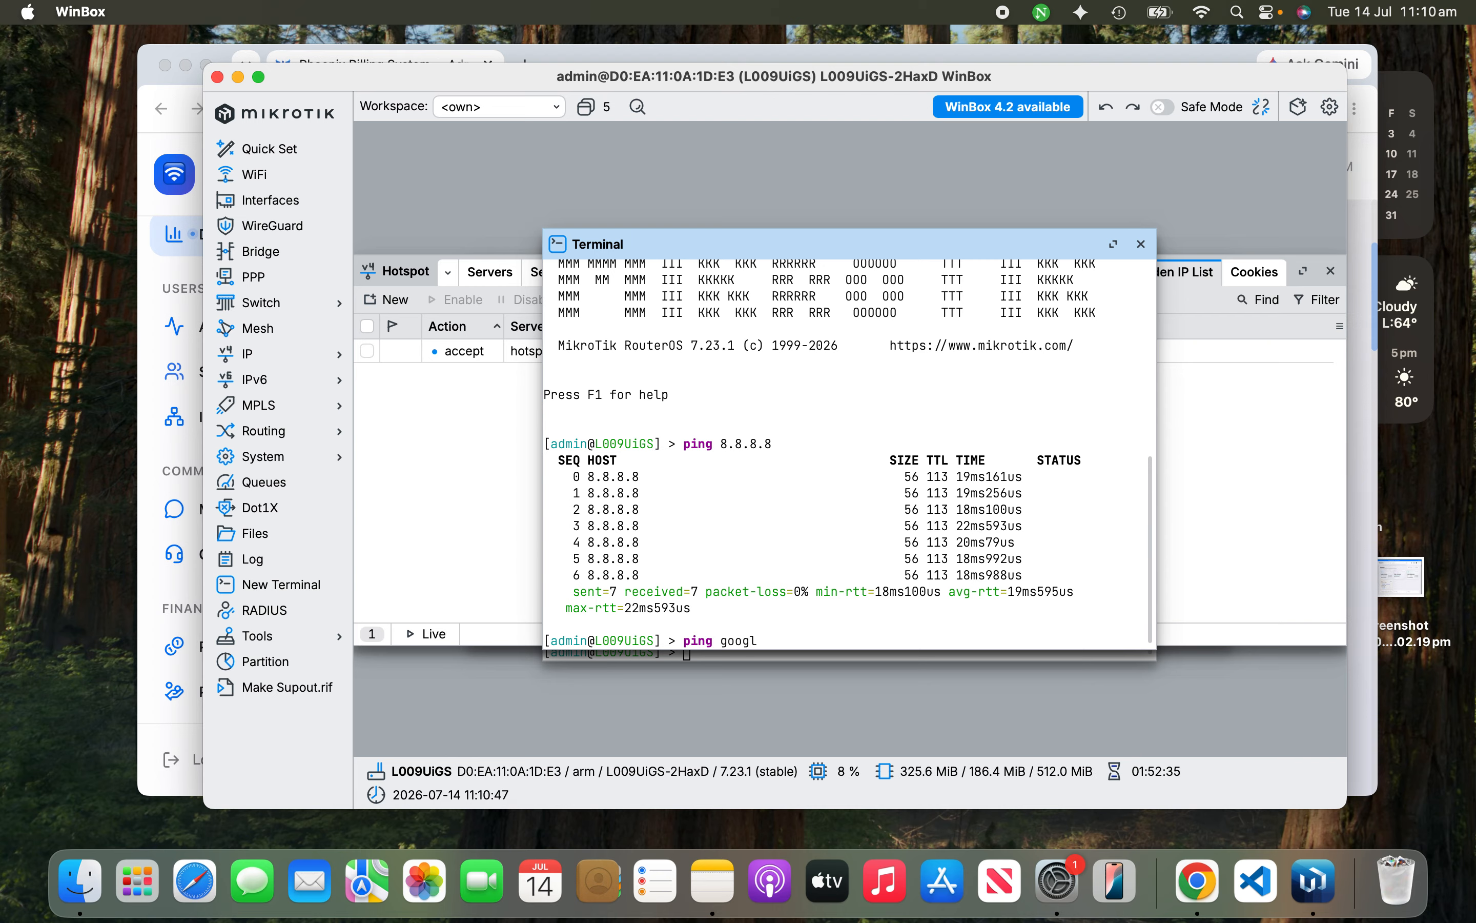
text(e.com)
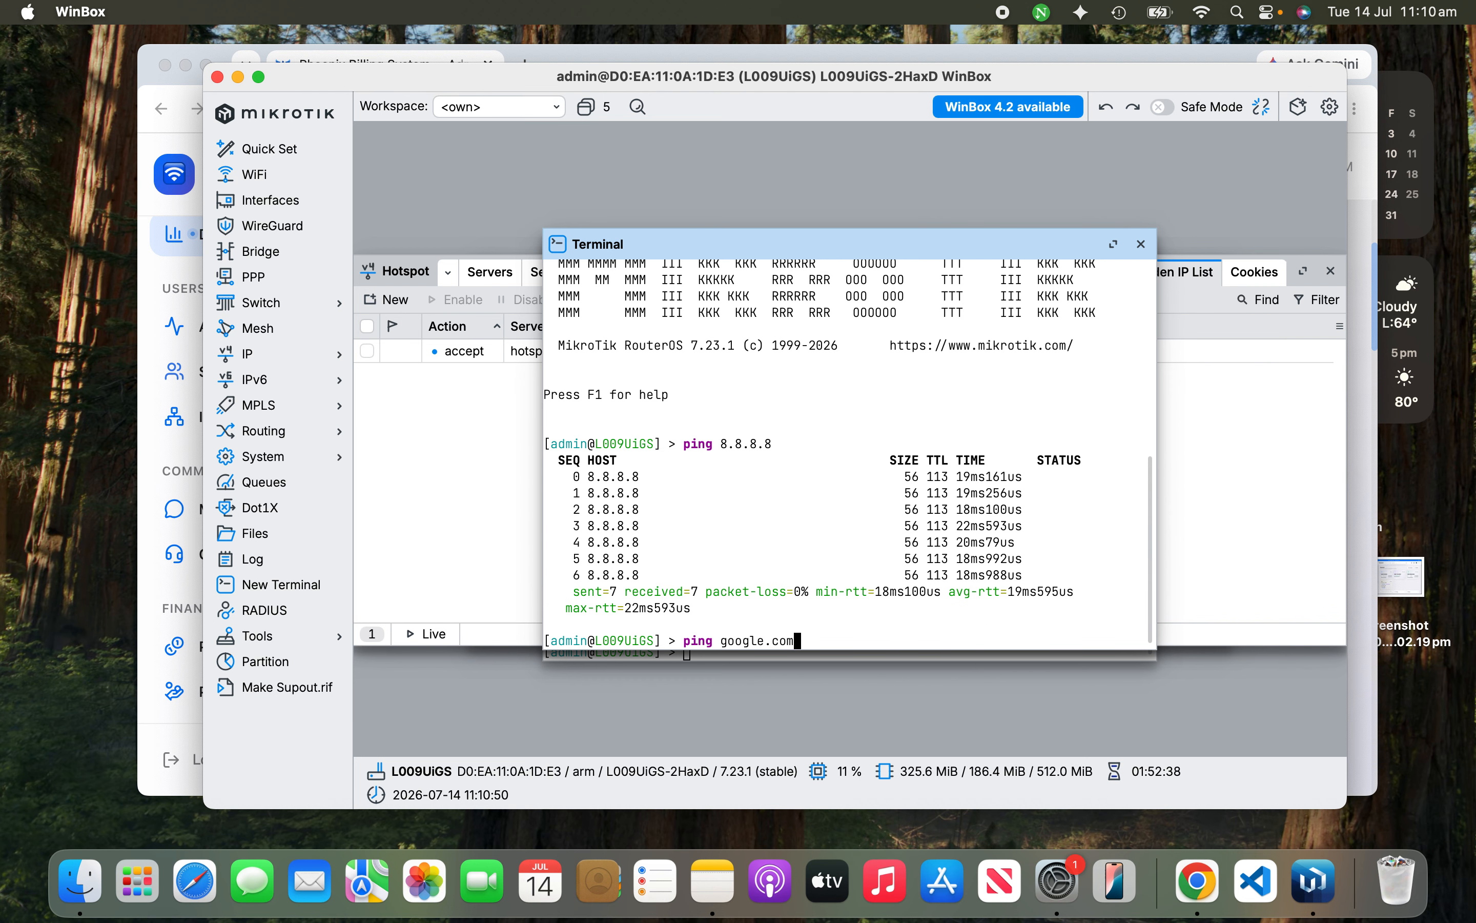
key(Return)
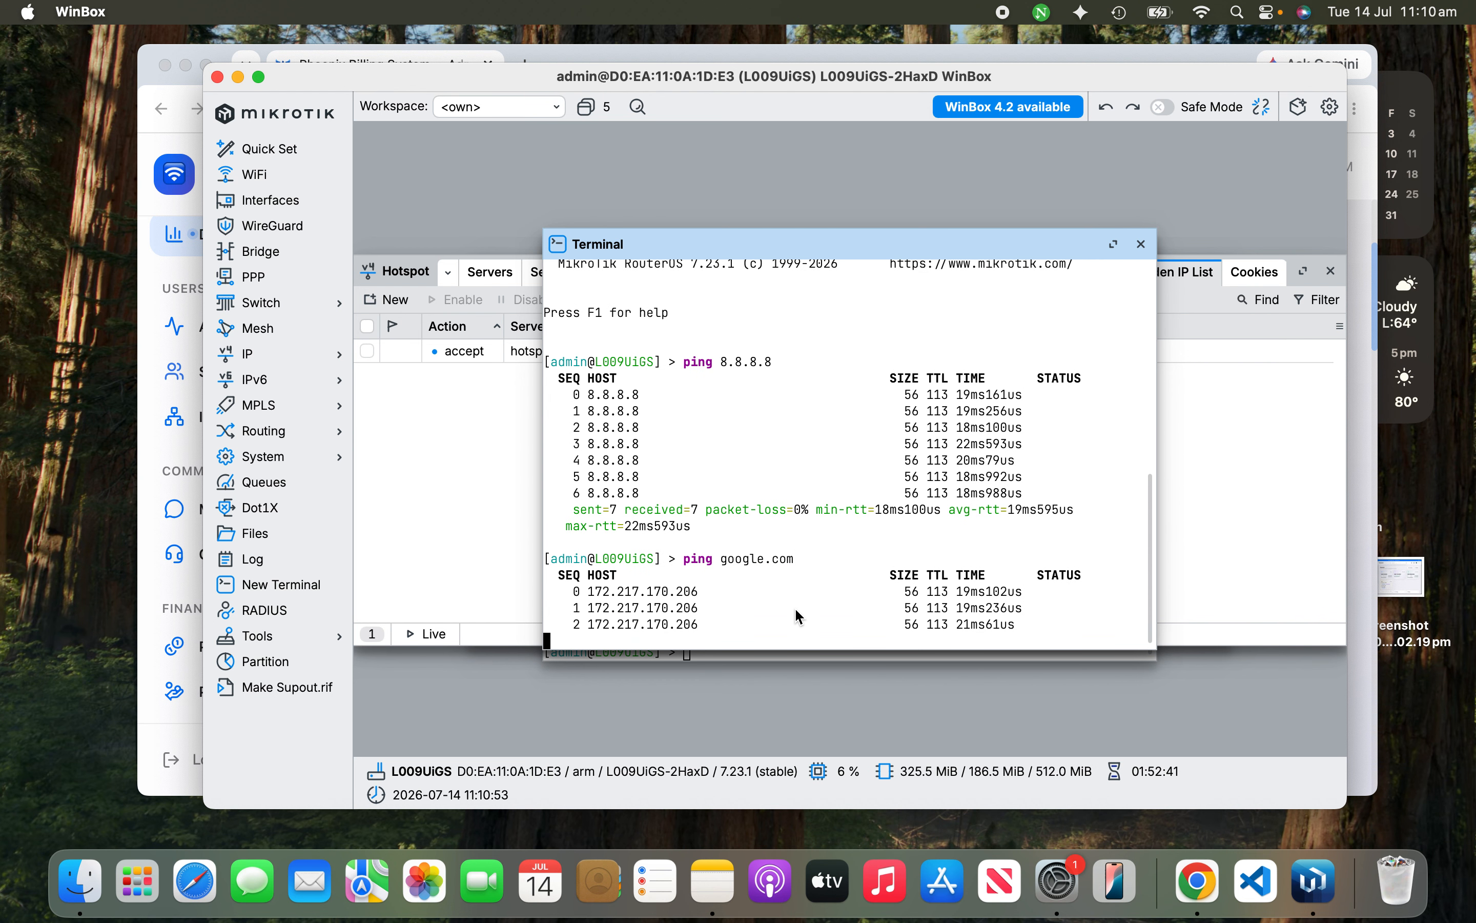
key(ctrl+c)
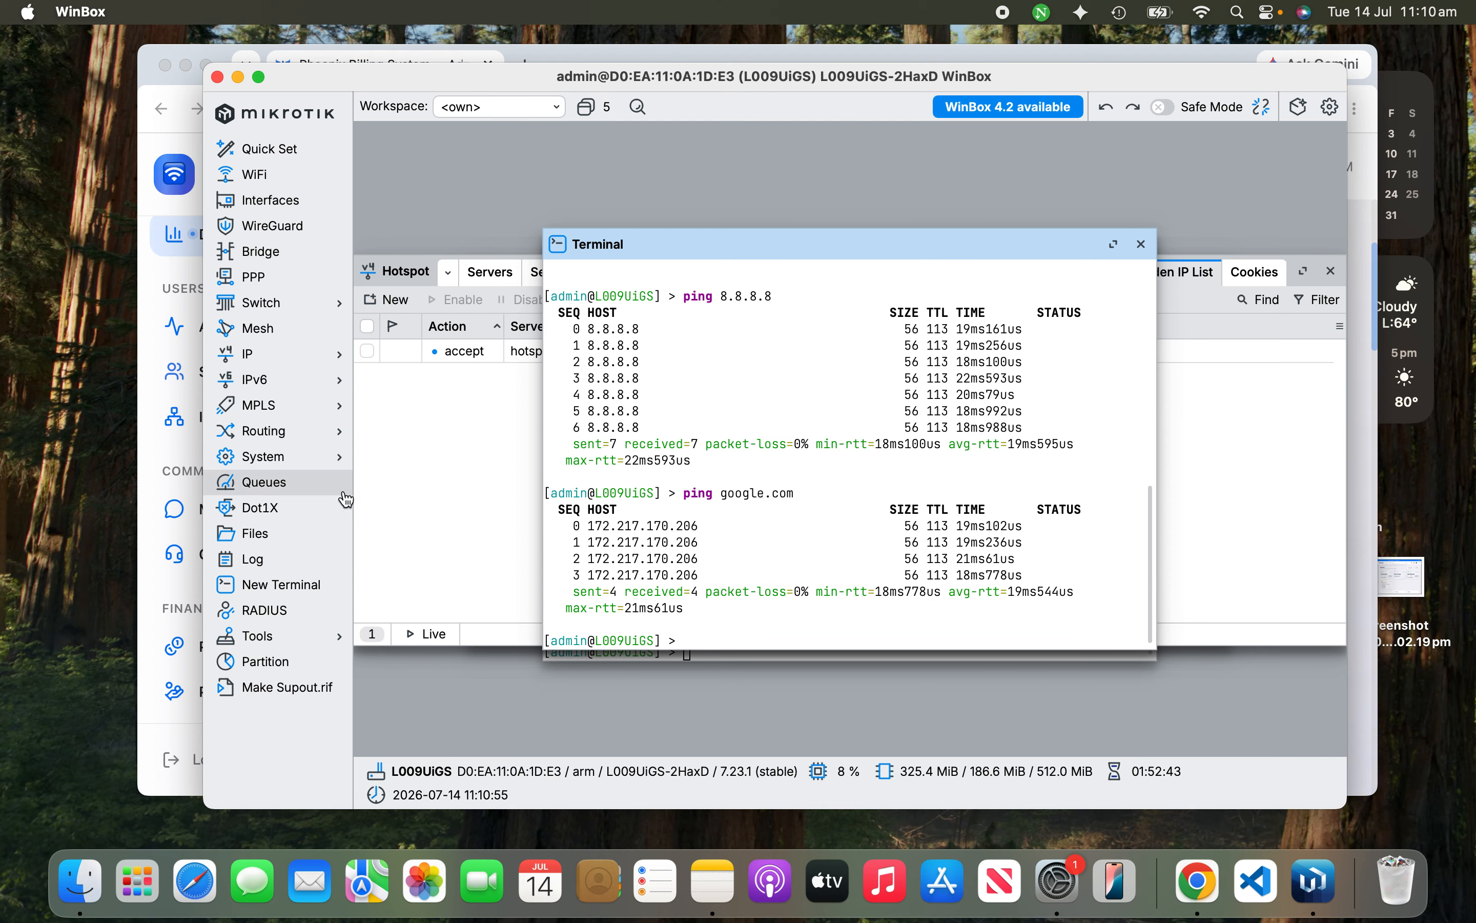
Step: Inspect the client1 entry under IP > DHCP Client, then switch to Chrome's Phoenix Billing dashboard
click(289, 360)
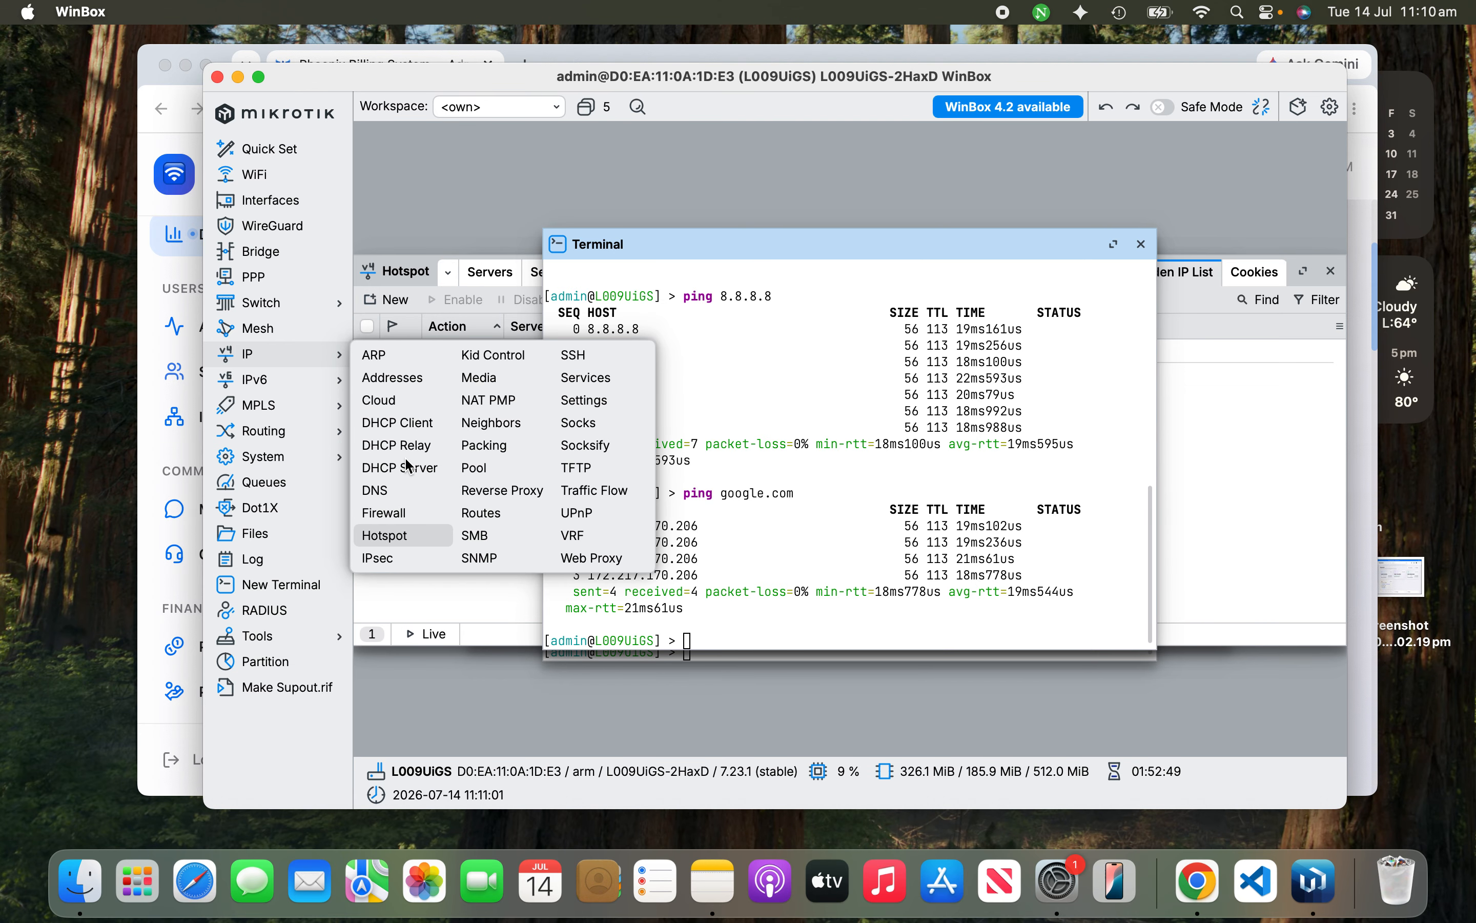
click(397, 423)
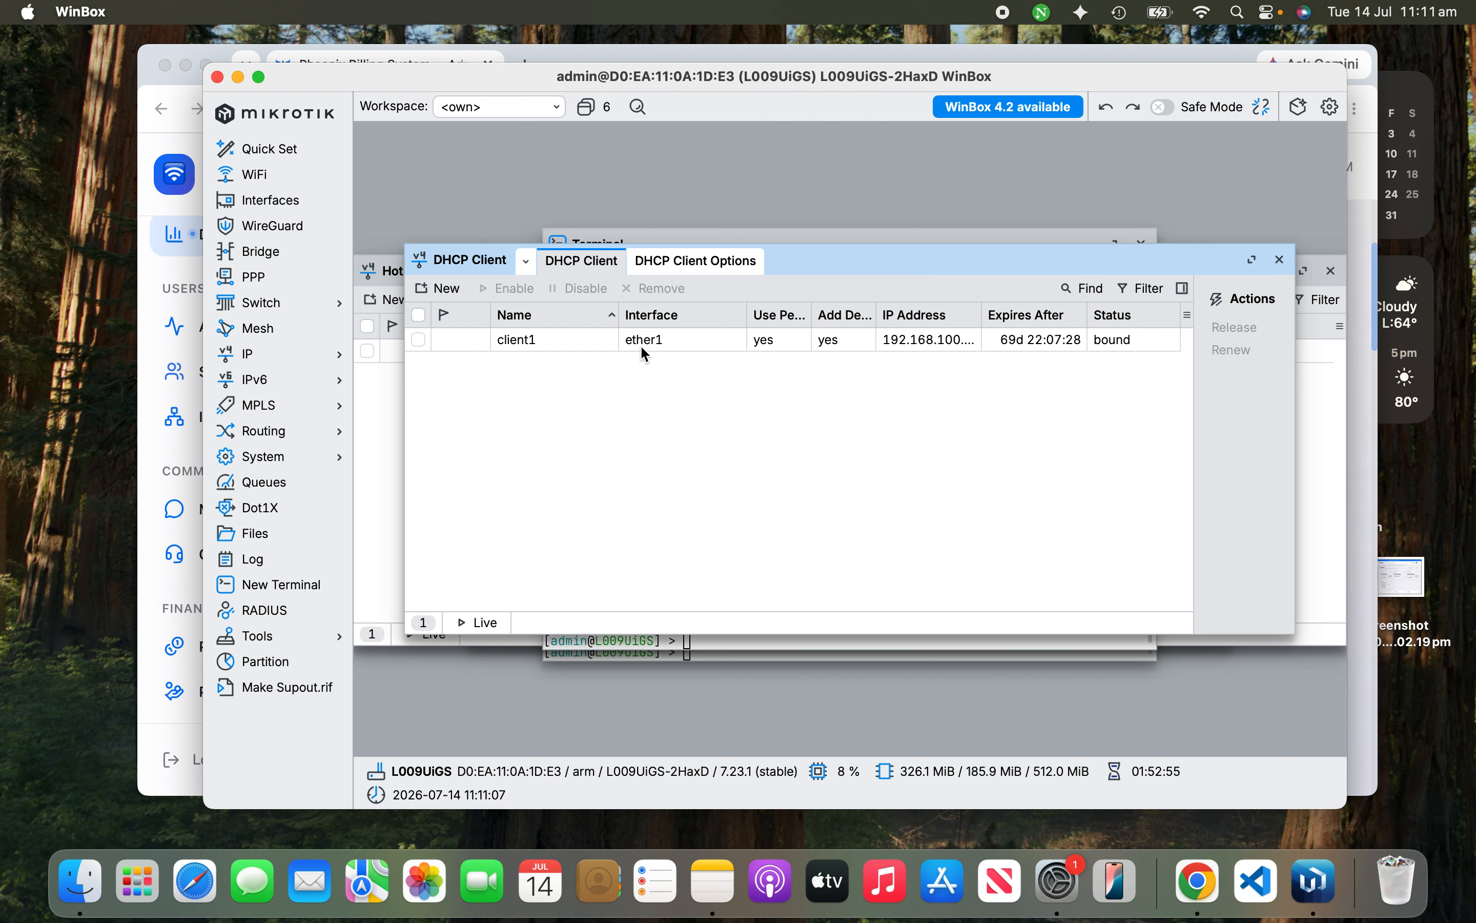
click(660, 348)
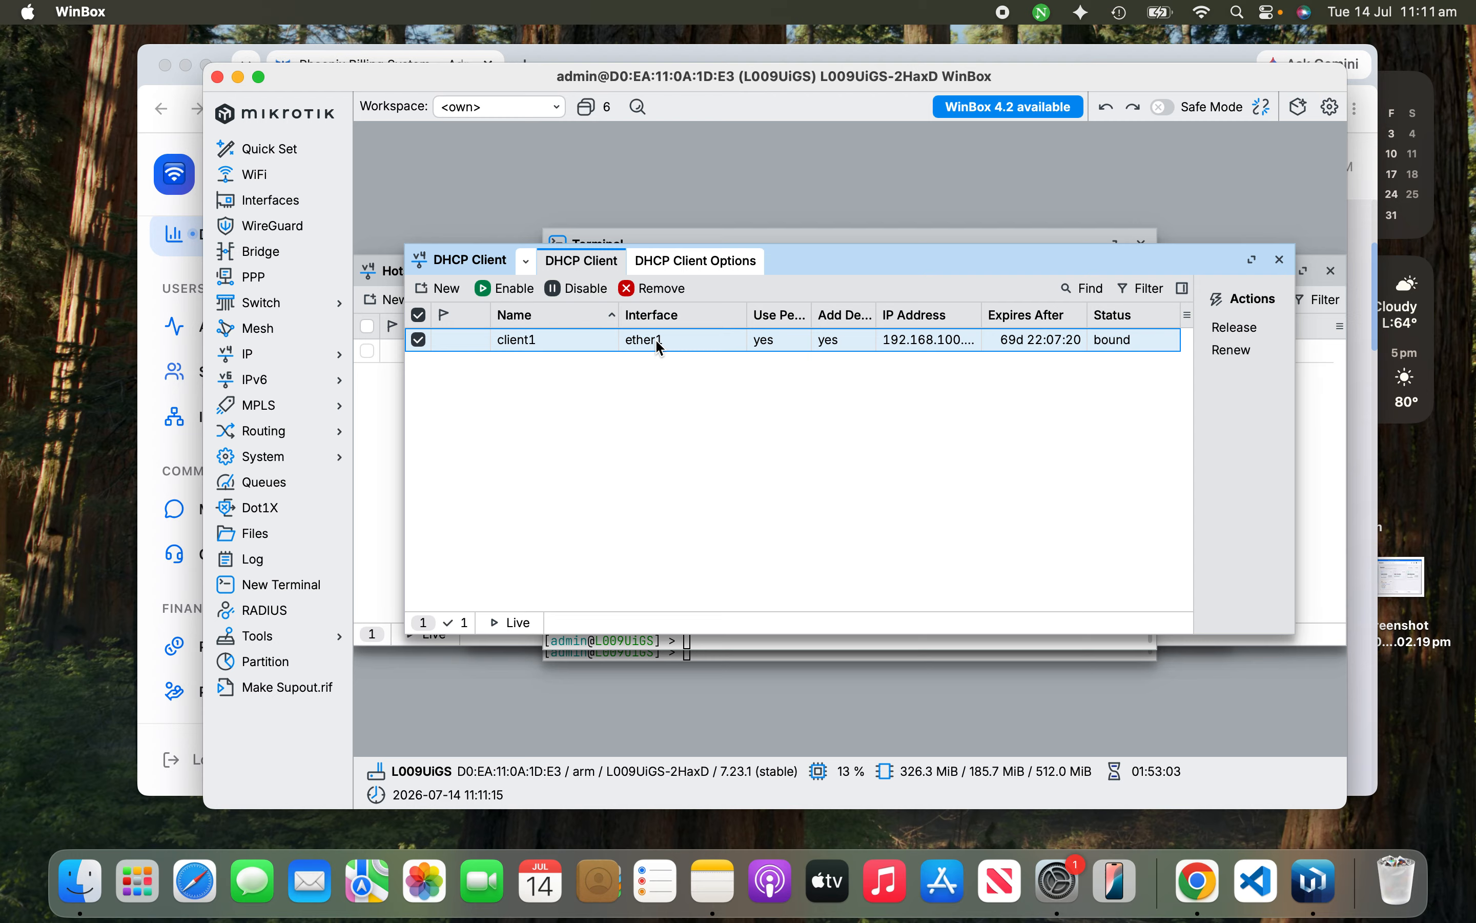
click(609, 396)
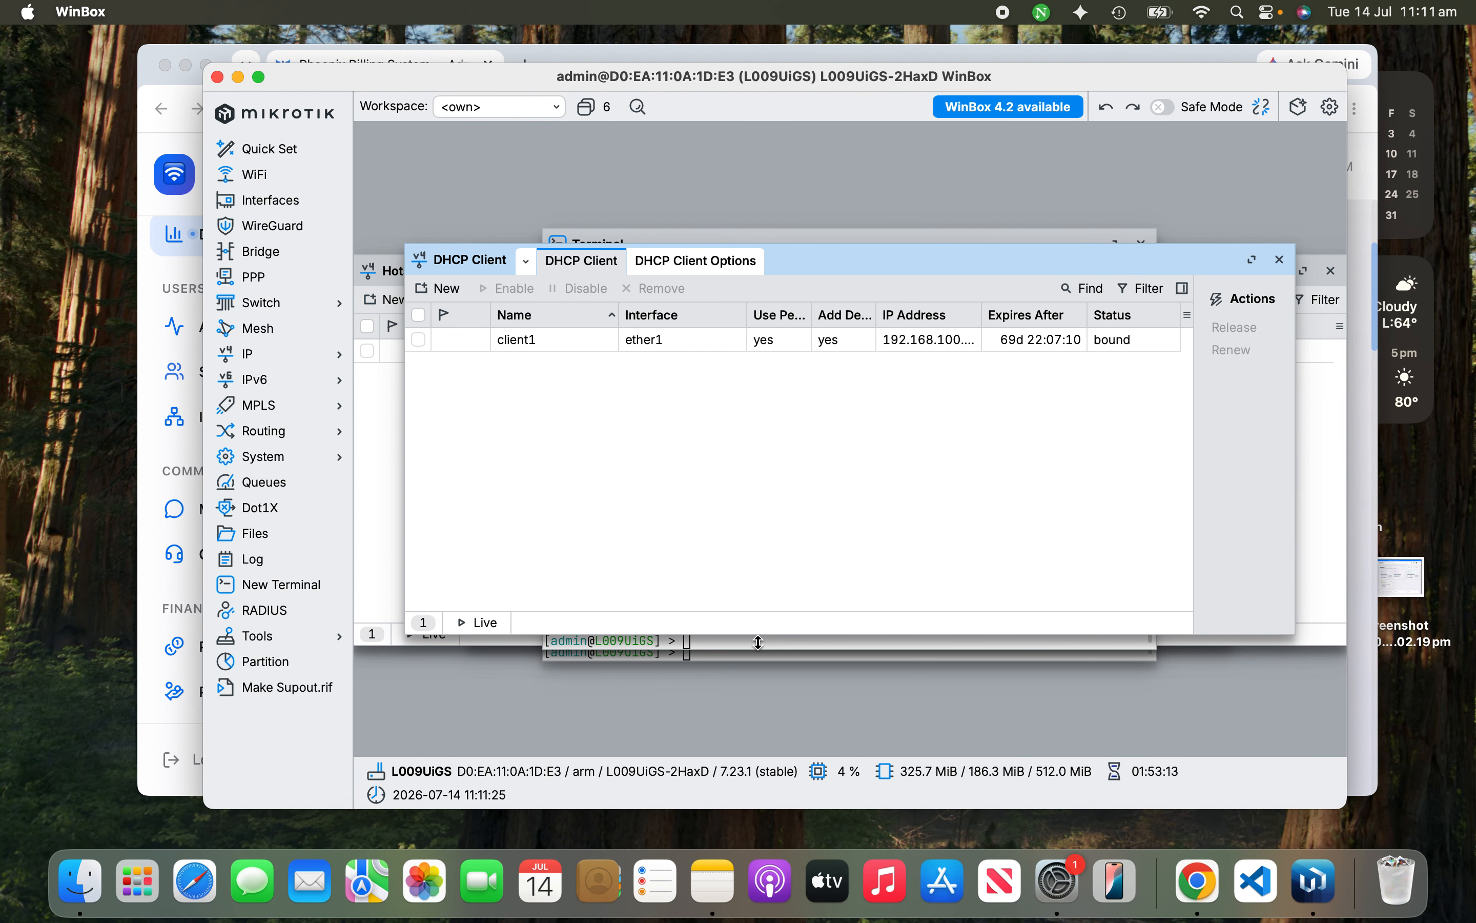
click(1007, 236)
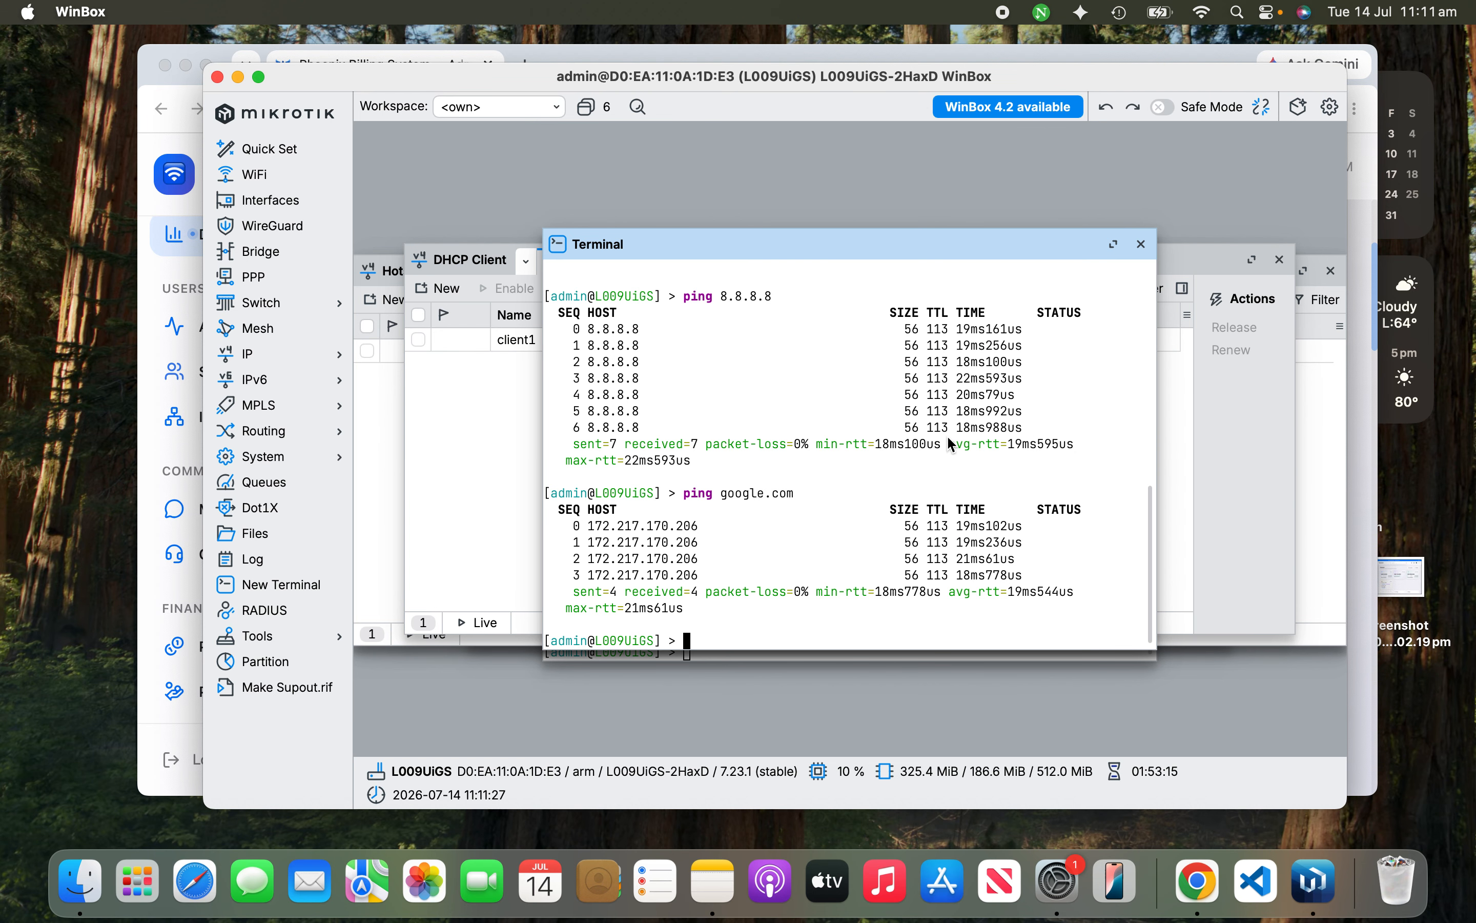
click(1198, 880)
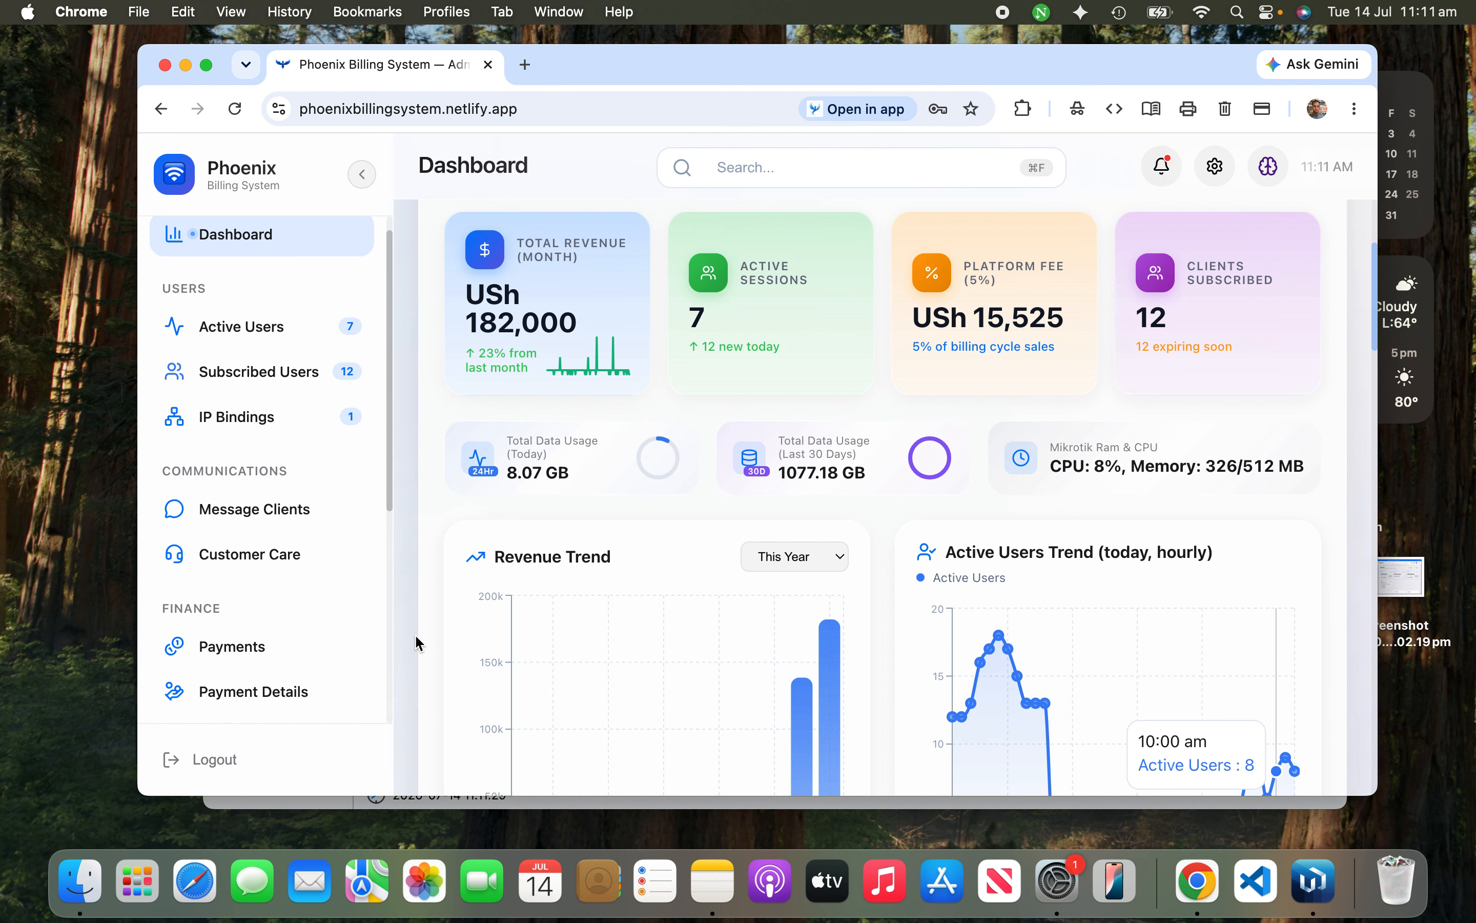
Step: Go to System > Routers and scroll the routers table sideways to review its columns
scroll(305, 608, down, 6)
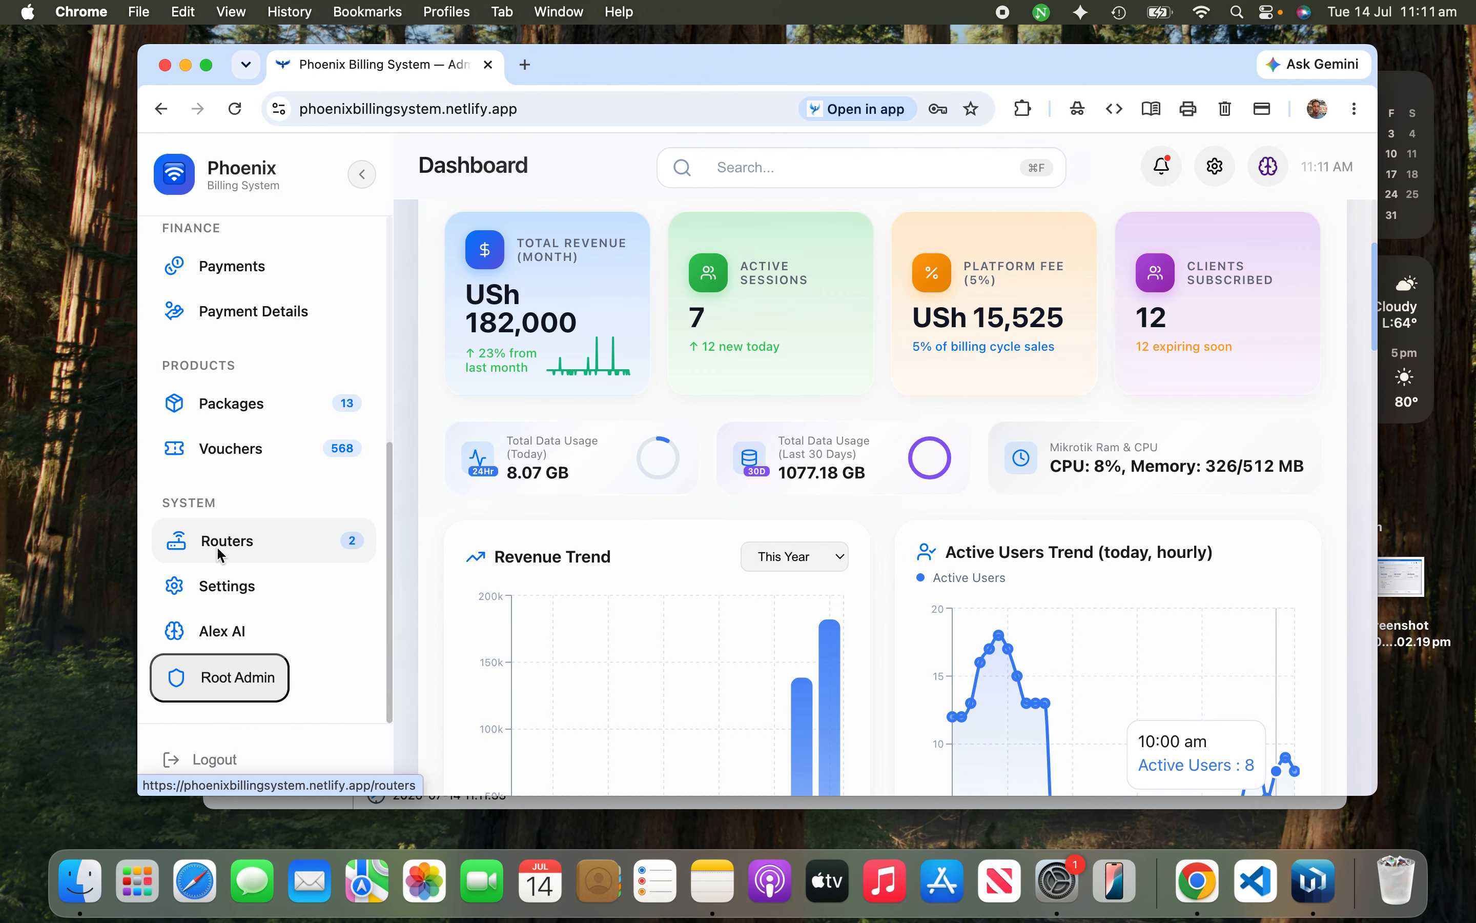
click(218, 556)
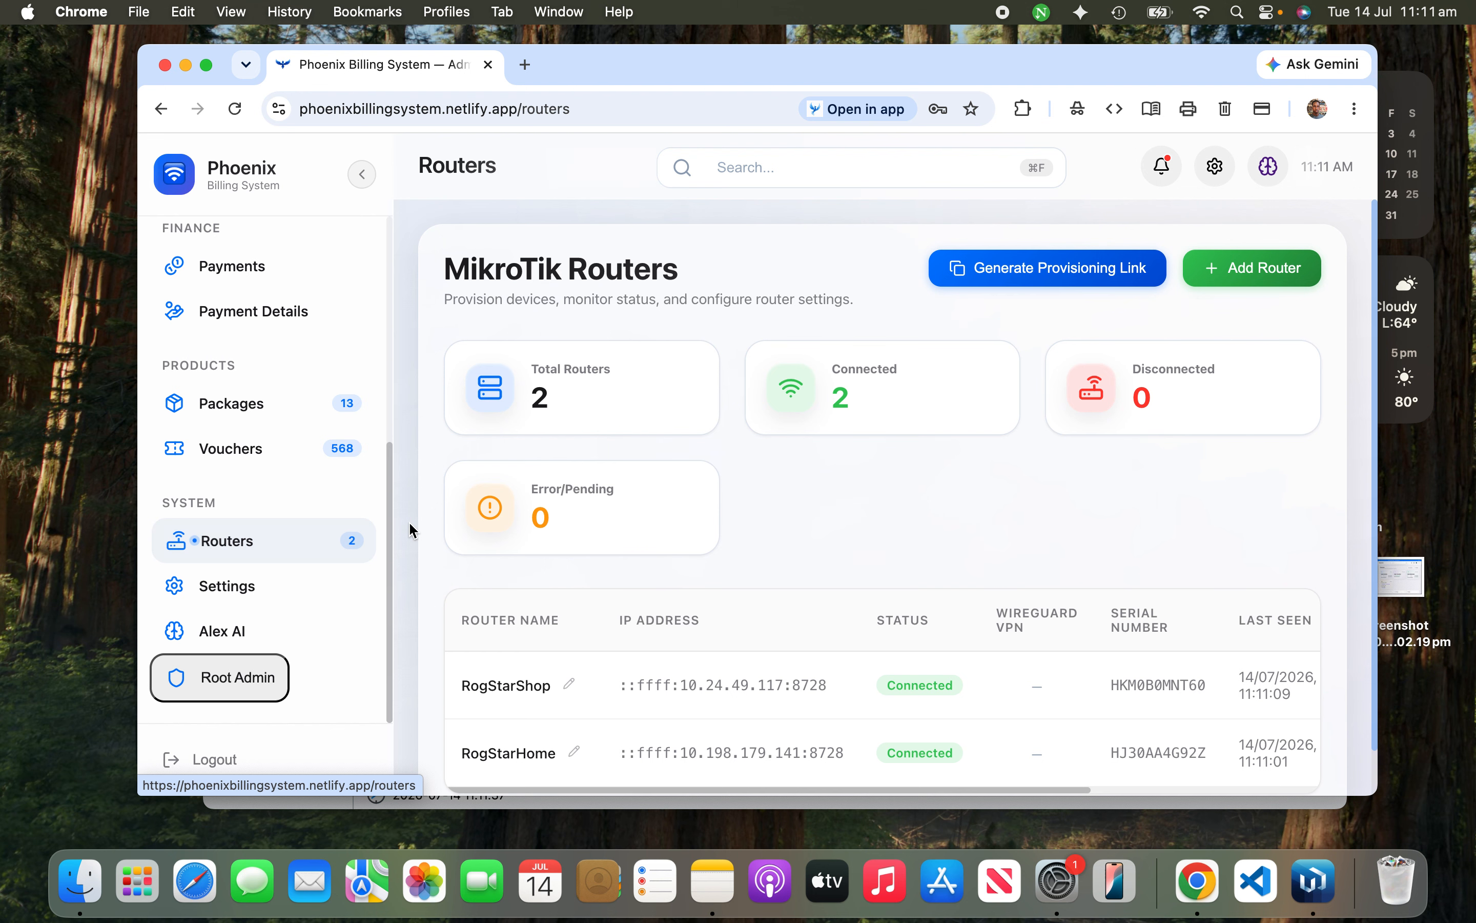
scroll(713, 518, down, 2)
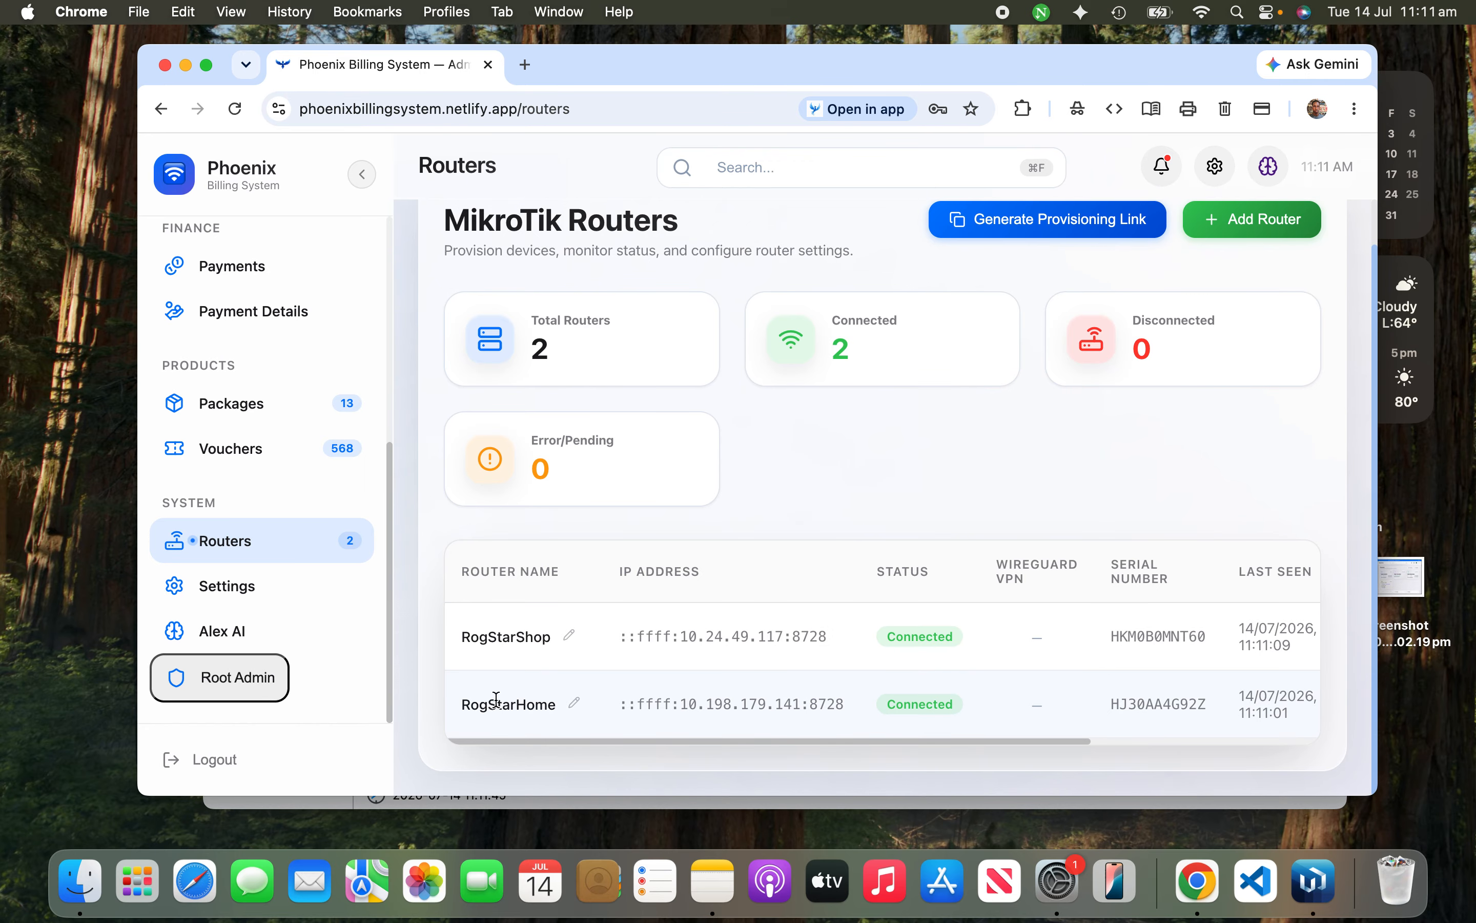
scroll(761, 652, right, 5)
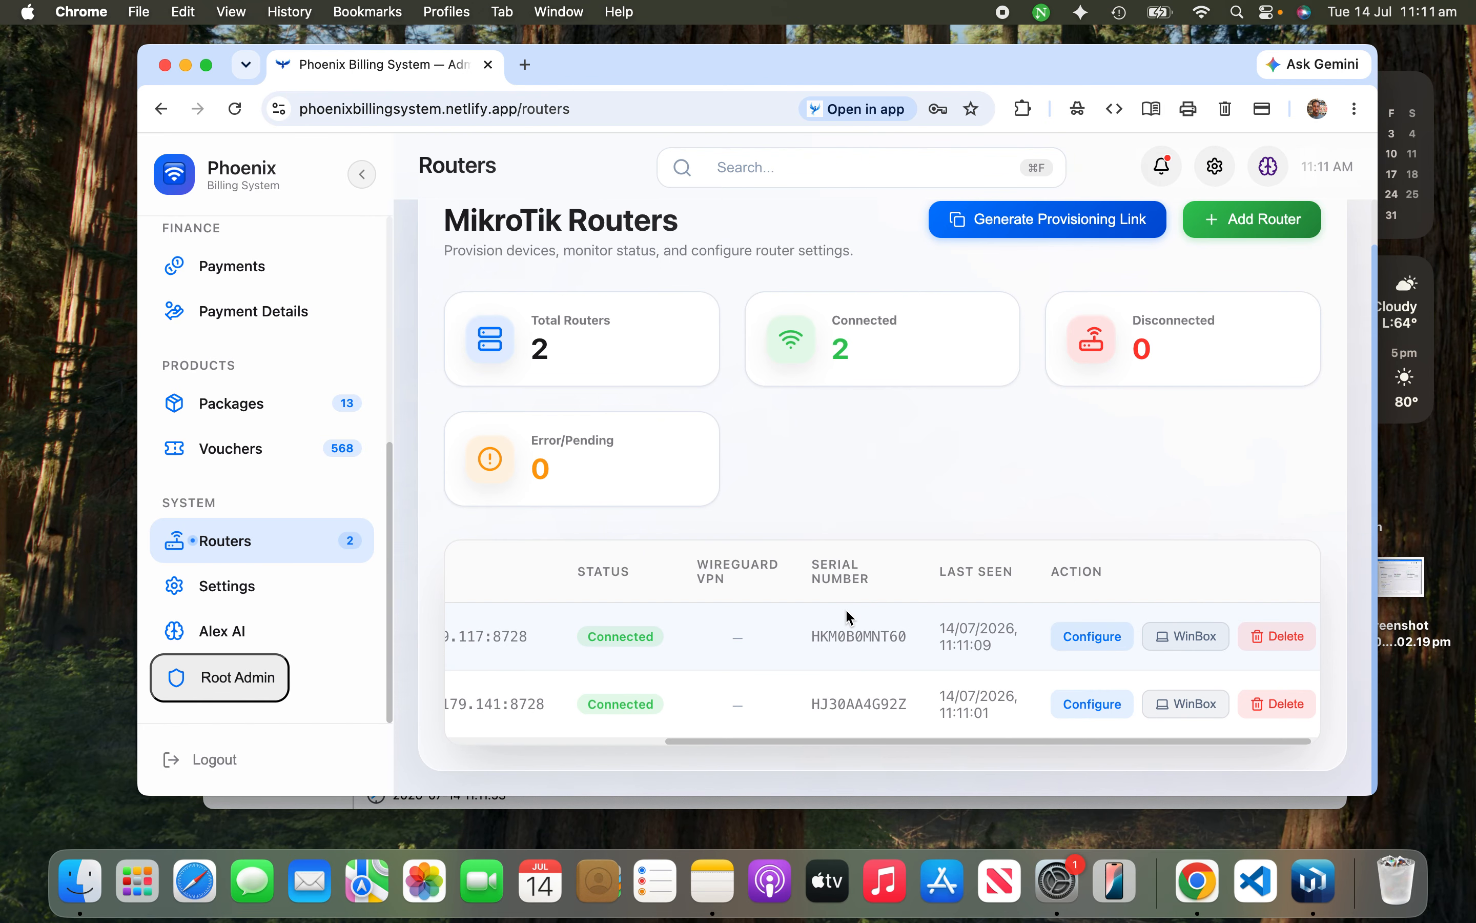
scroll(845, 608, left, 3)
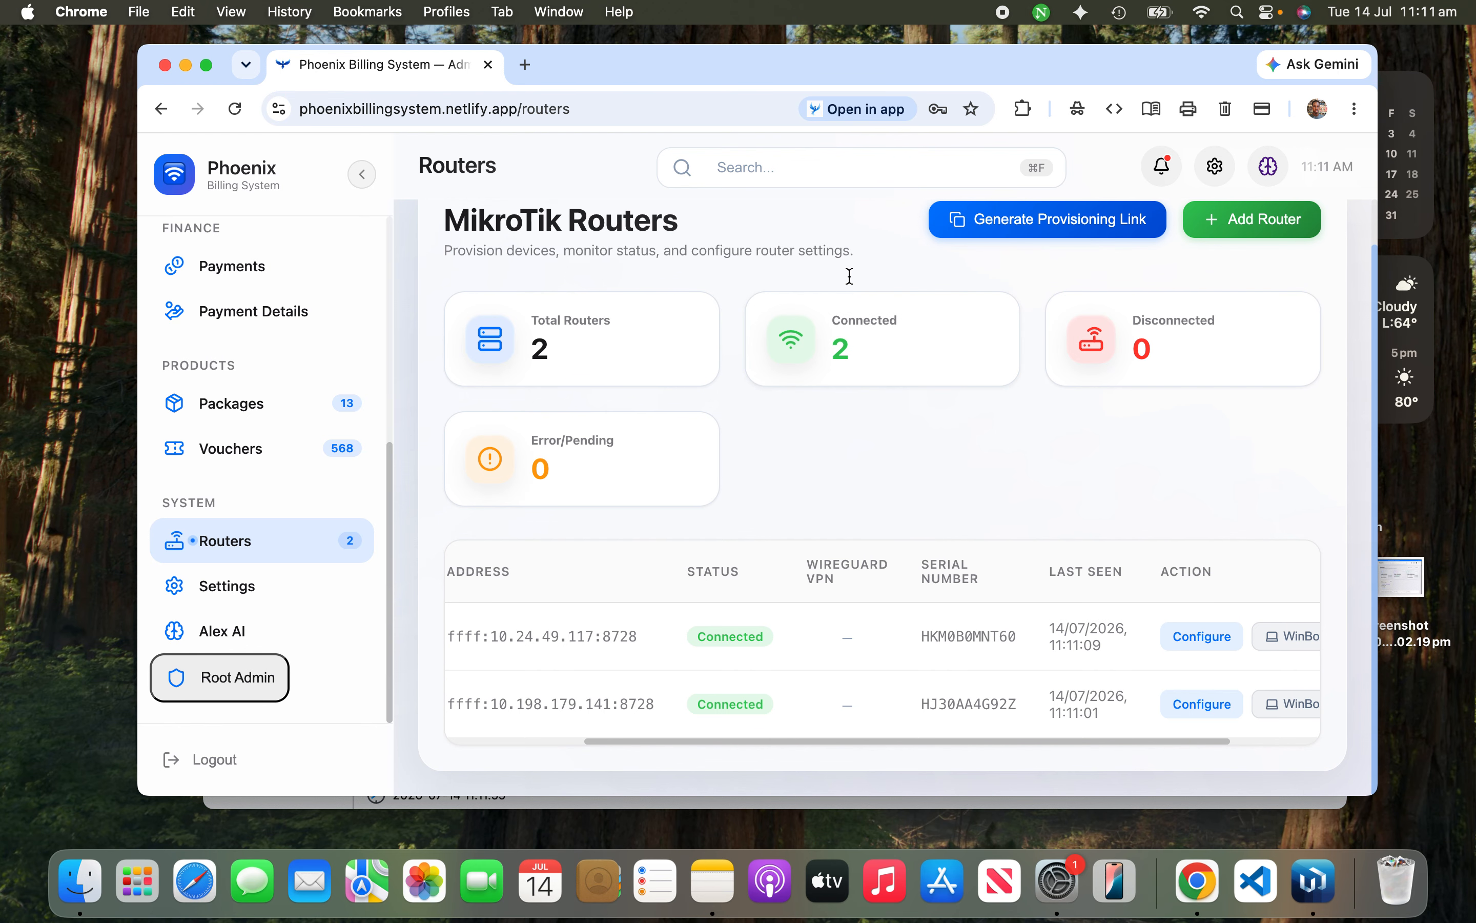
scroll(851, 279, up, 2)
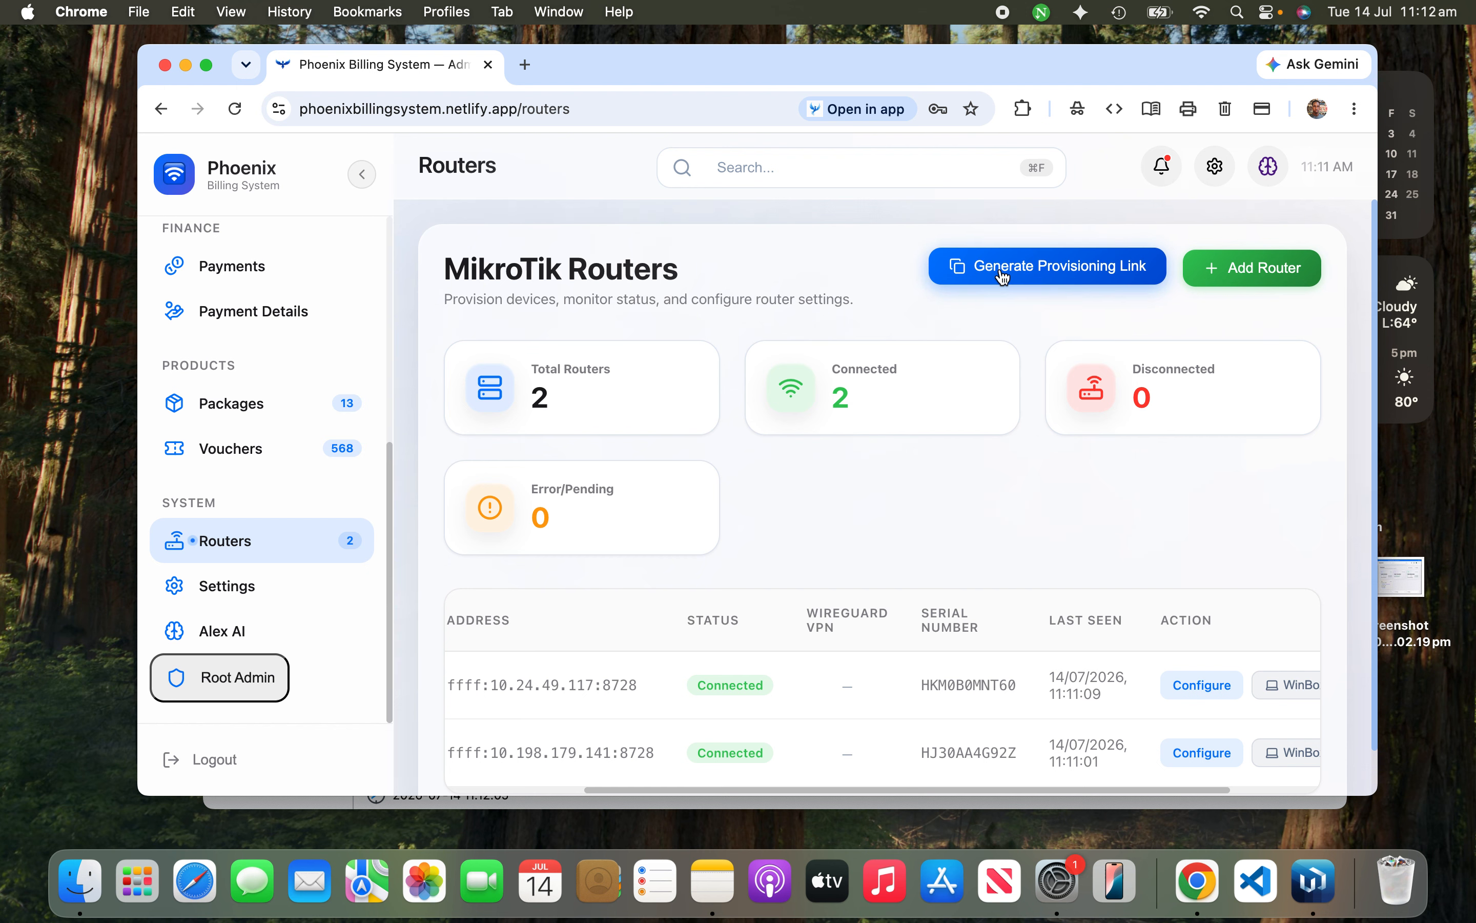
scroll(650, 693, left, 3)
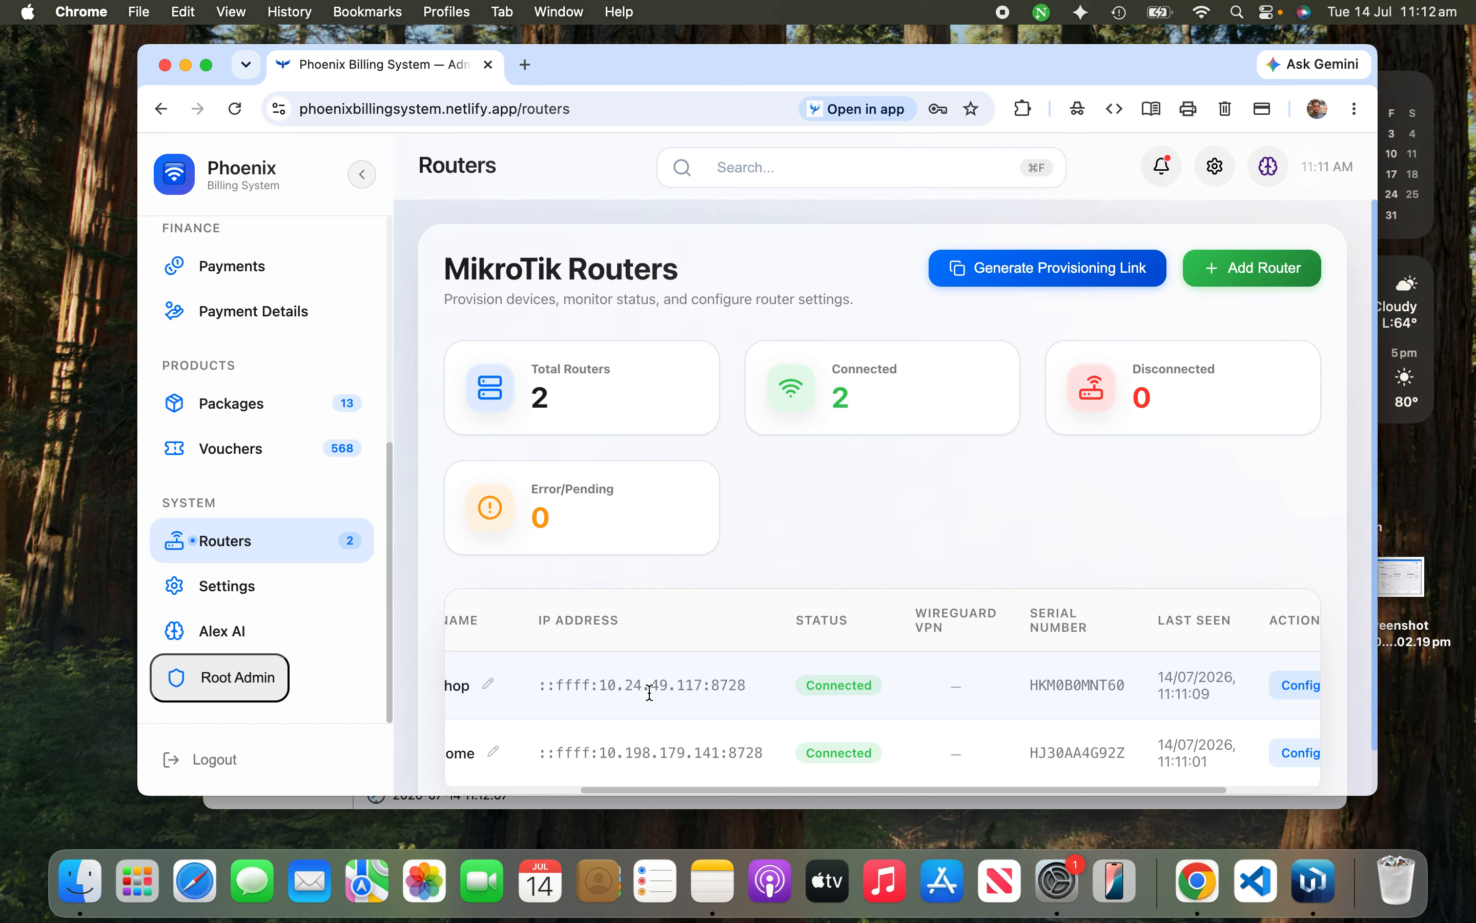
scroll(650, 693, left, 1)
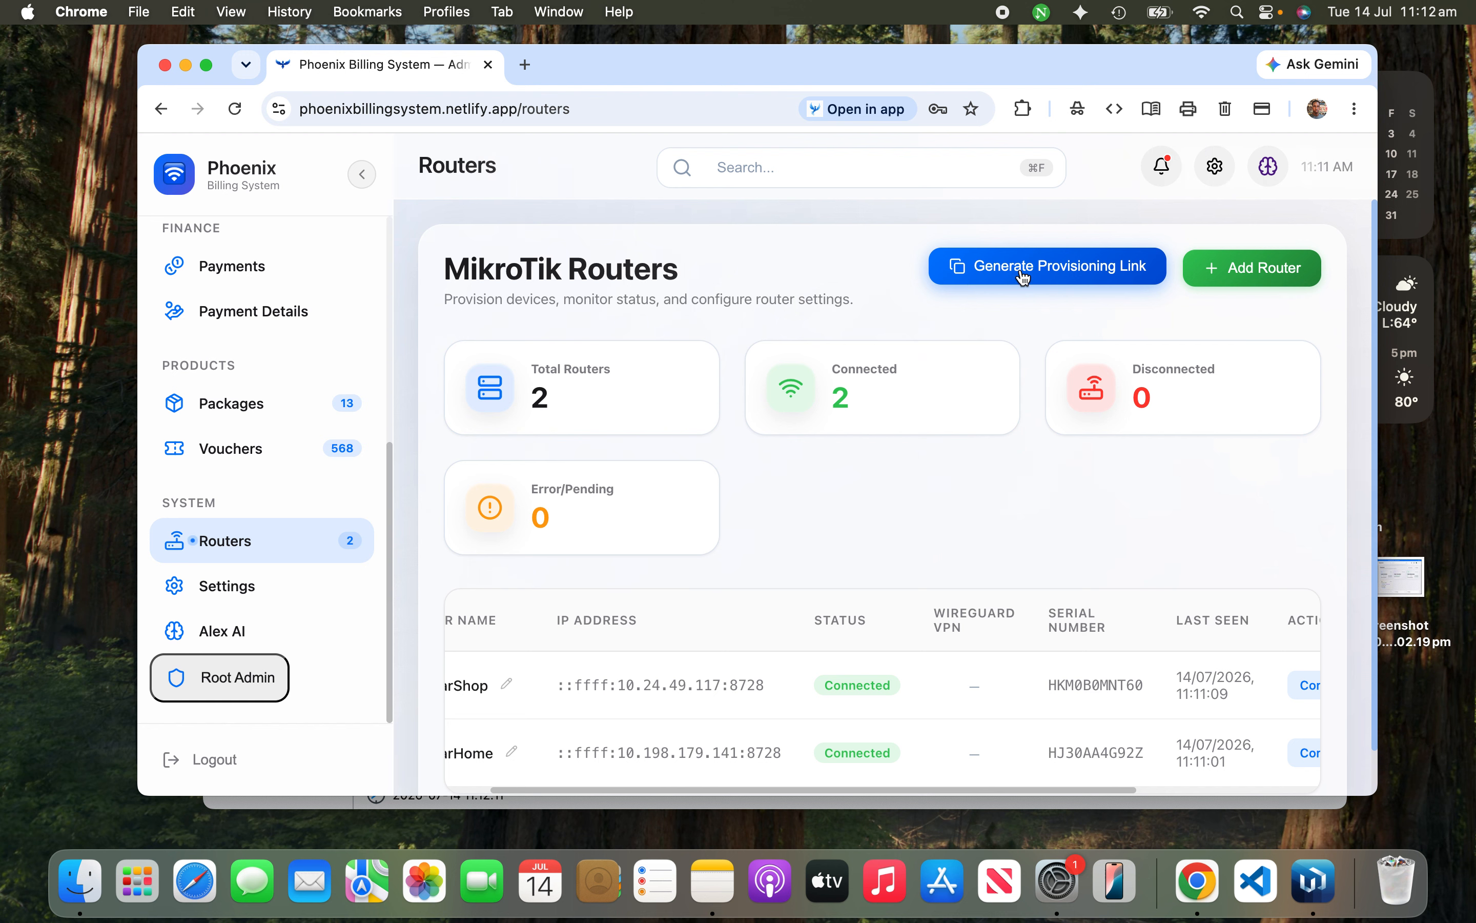
Step: Generate a provisioning link, copy its fetch command, and return to the WinBox terminal
click(1062, 277)
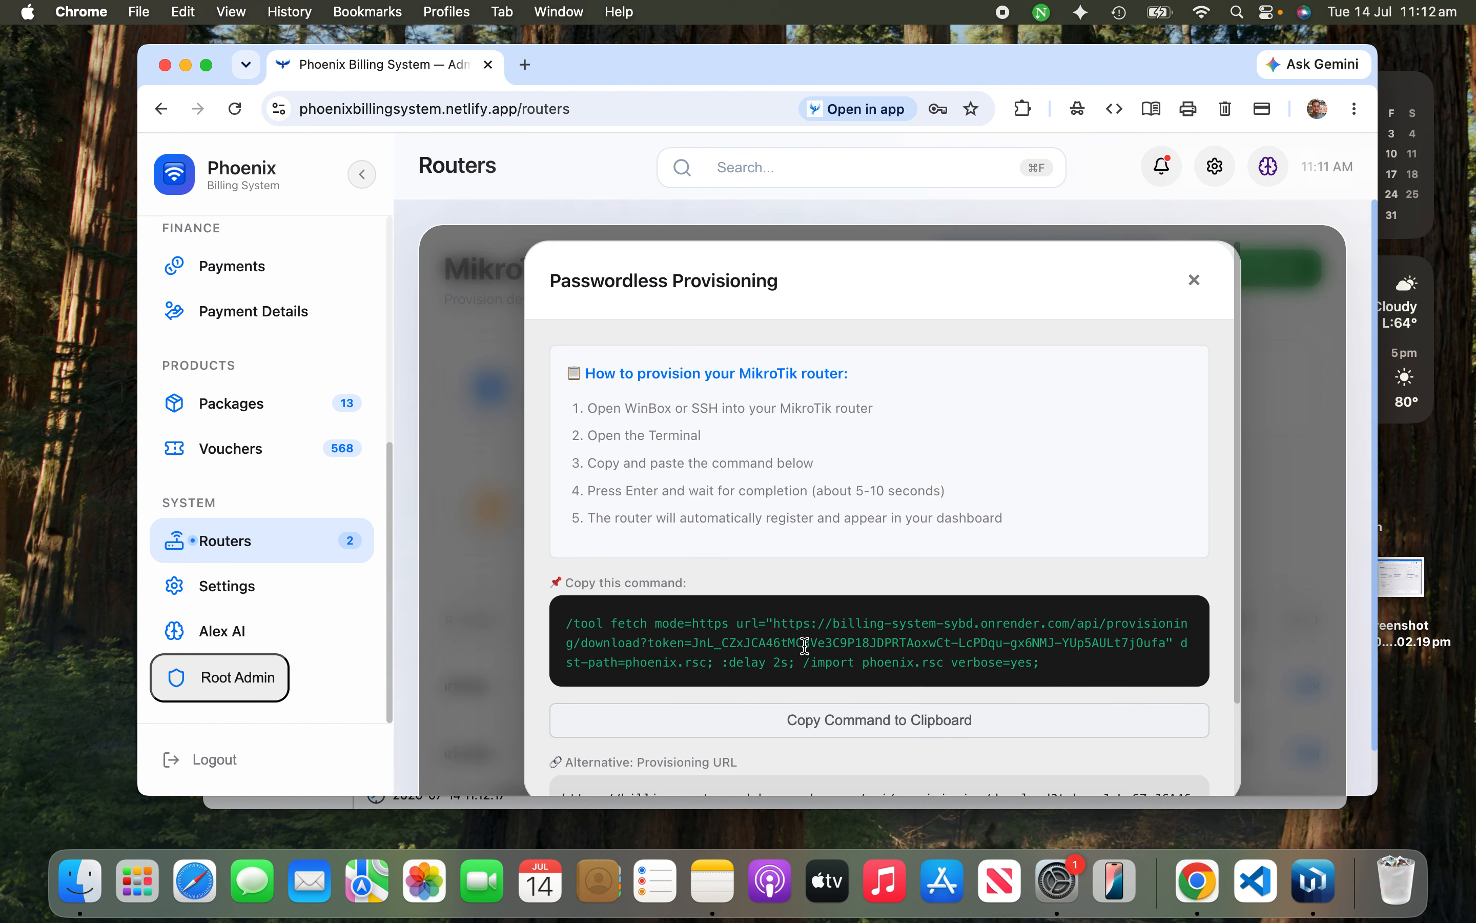
click(707, 723)
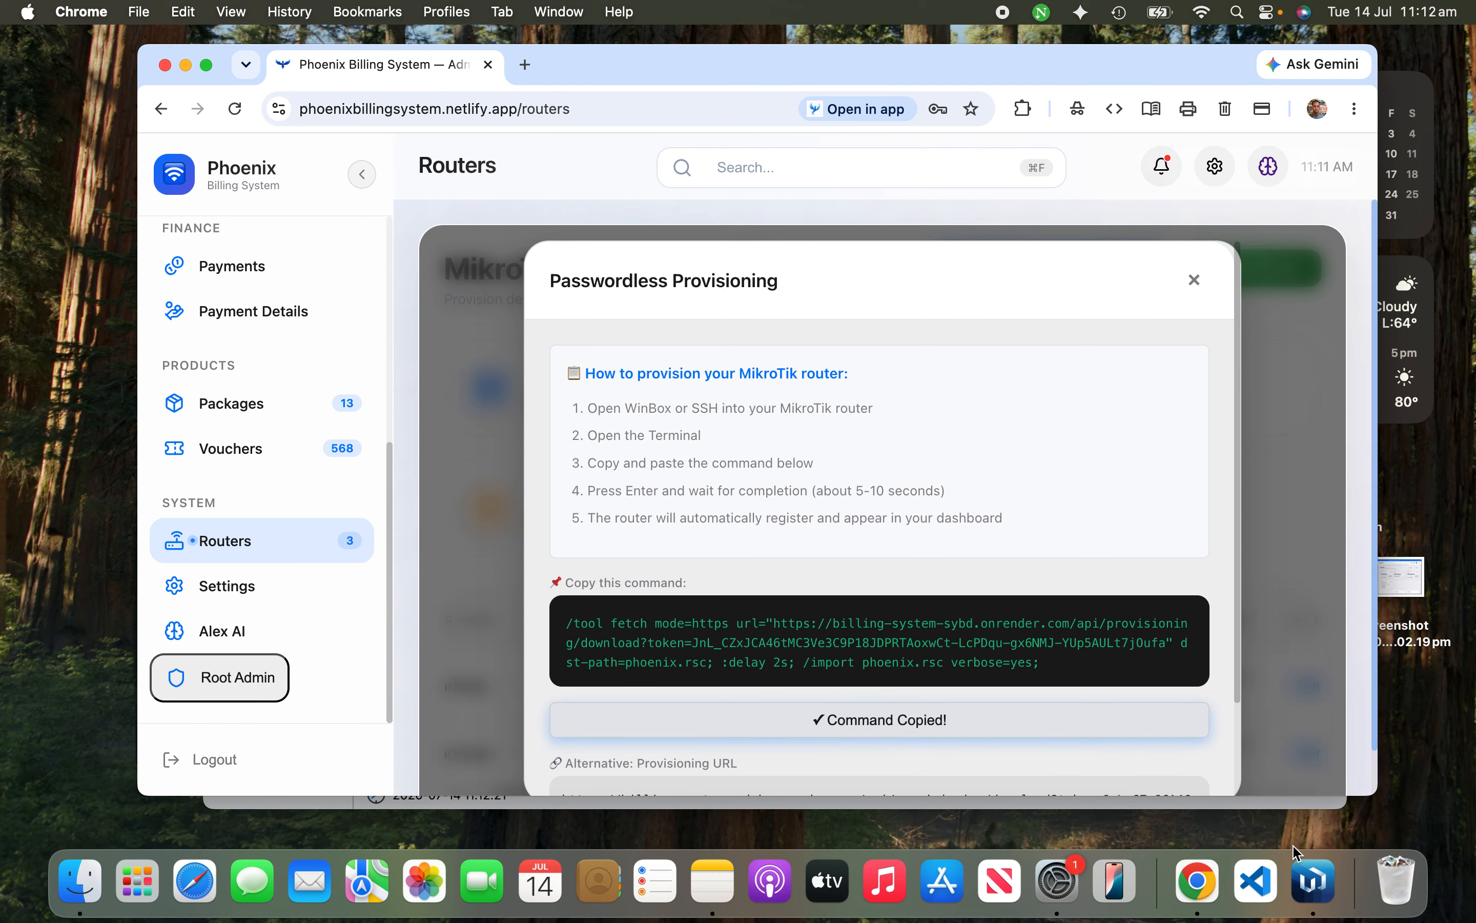
click(1312, 876)
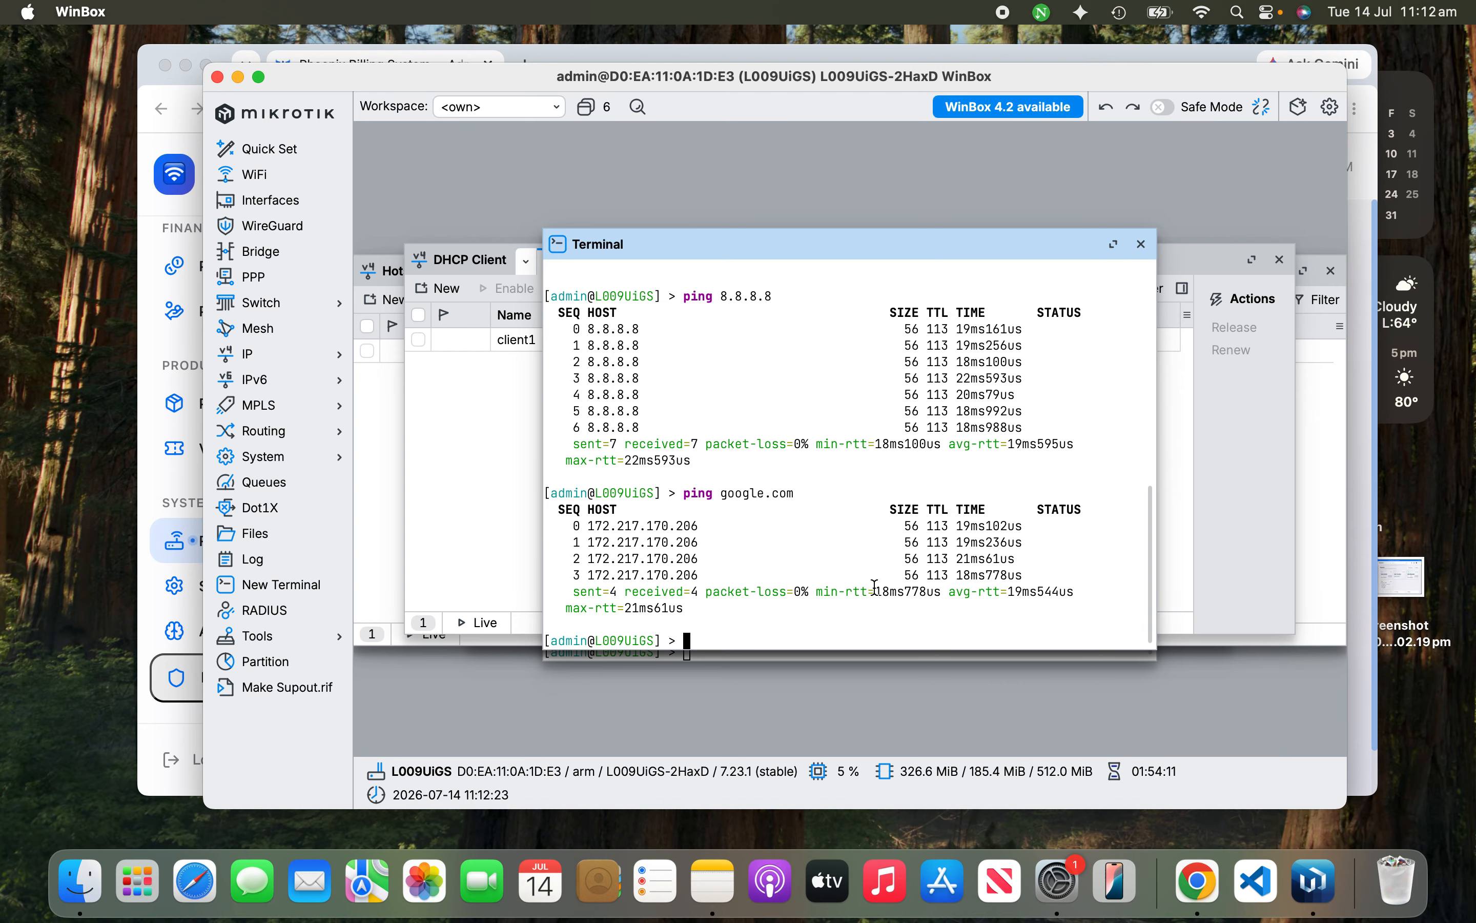
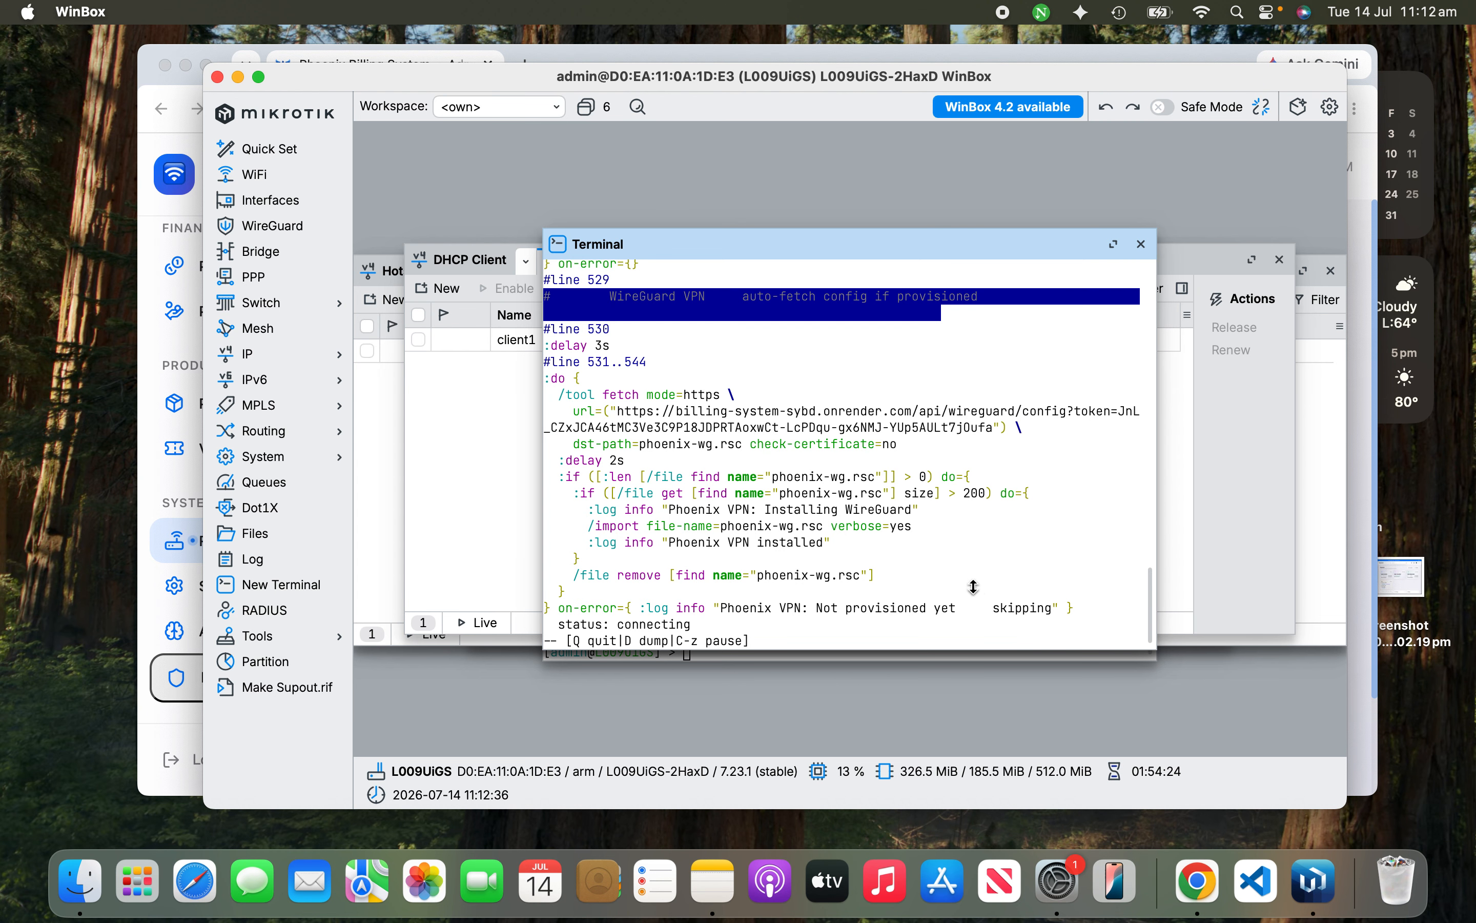
Step: Return to Chrome and dismiss the passwordless provisioning instructions
click(1197, 881)
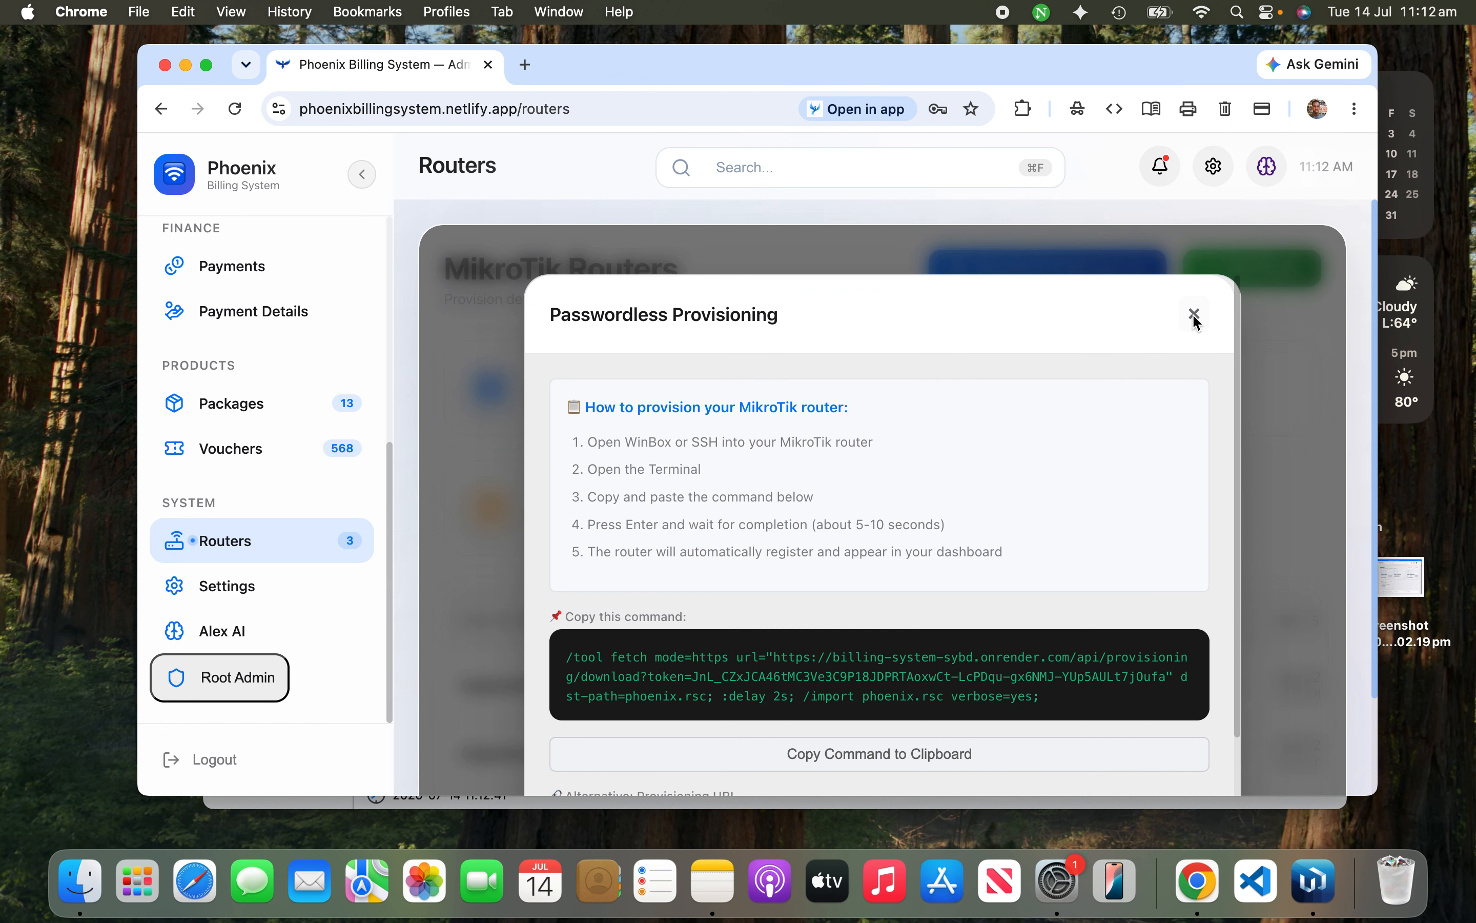
click(1194, 313)
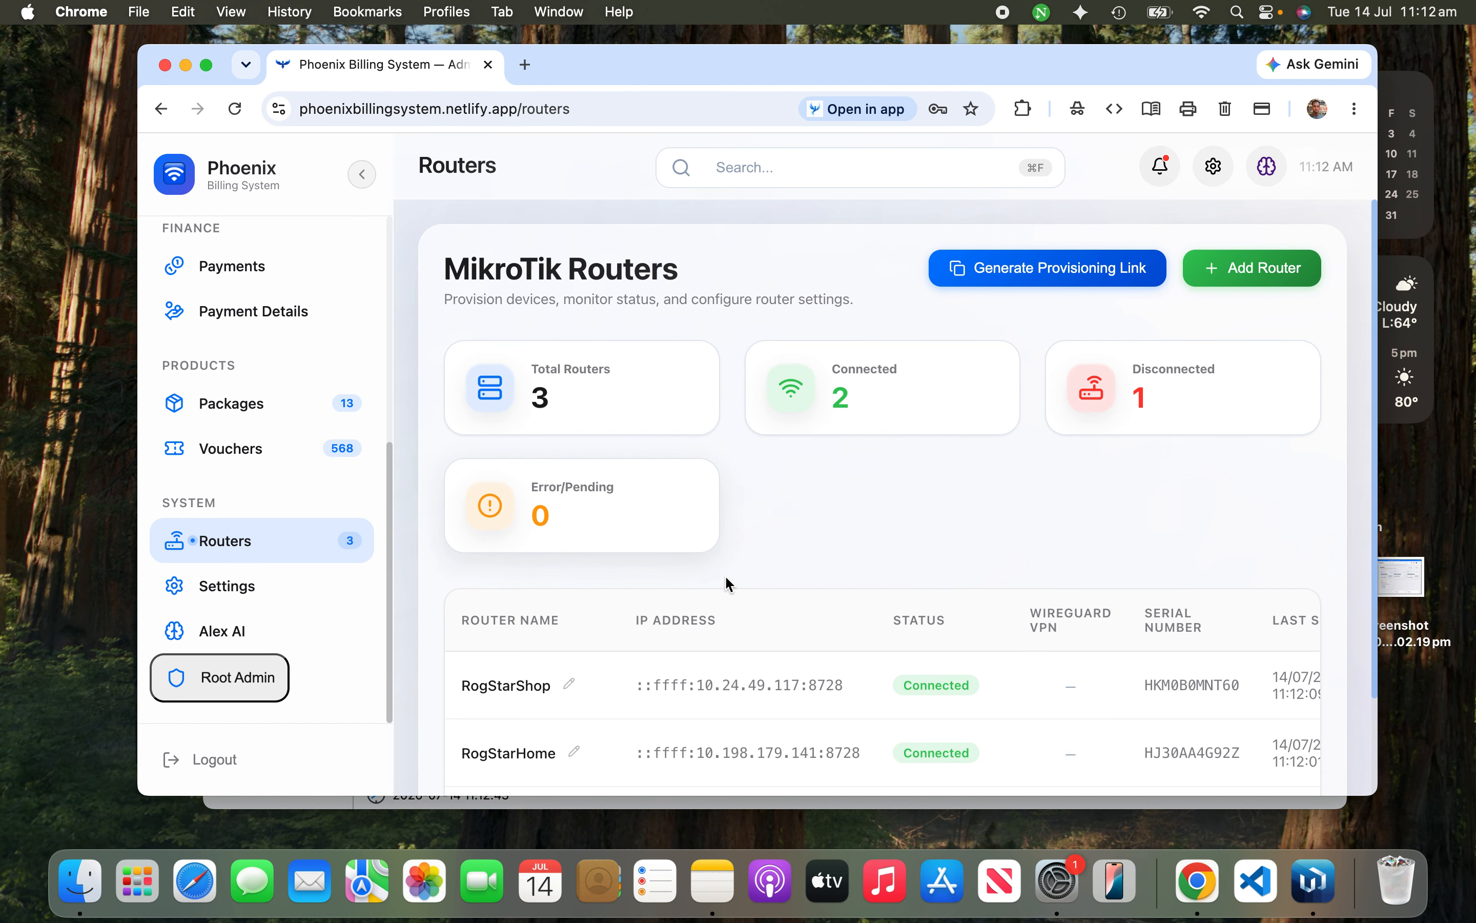
Step: Rename the pending third router to 'test'
scroll(747, 660, down, 1)
scroll(748, 660, down, 2)
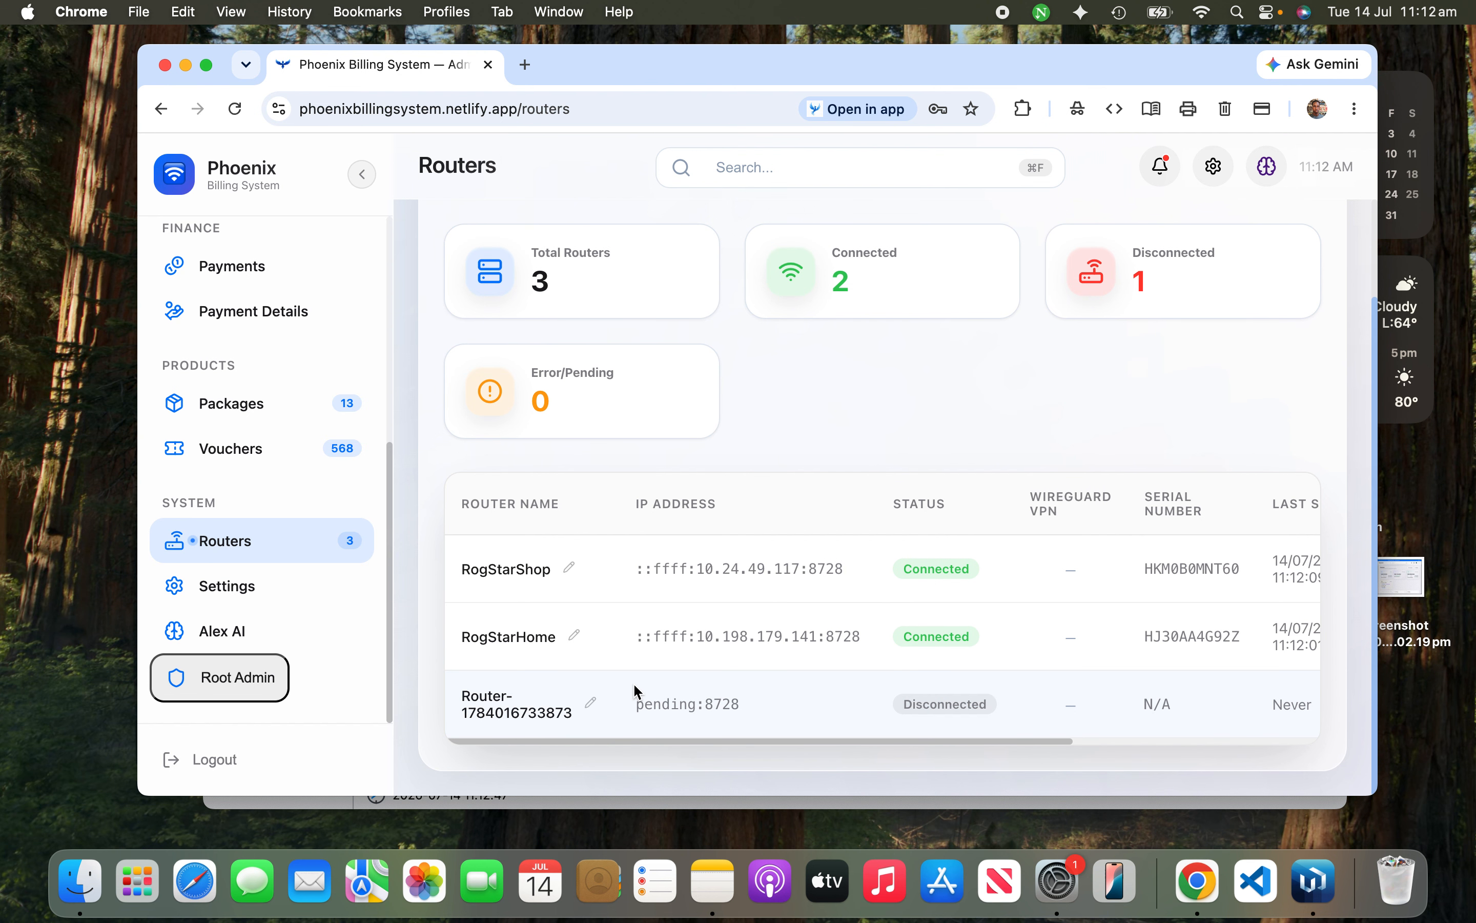
click(588, 701)
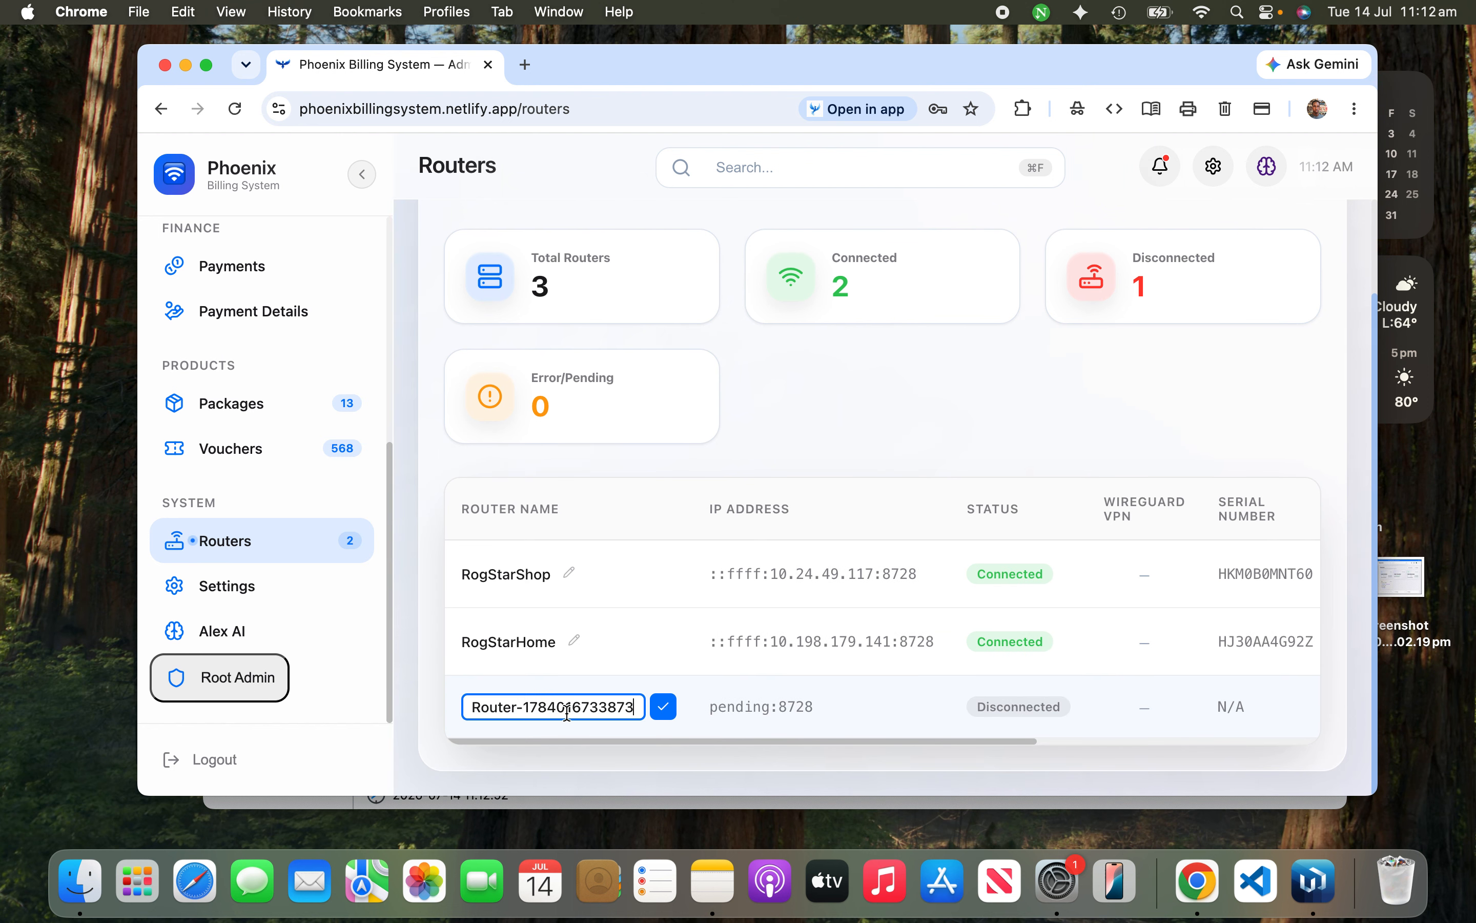
key(super+a)
key(BackSpace)
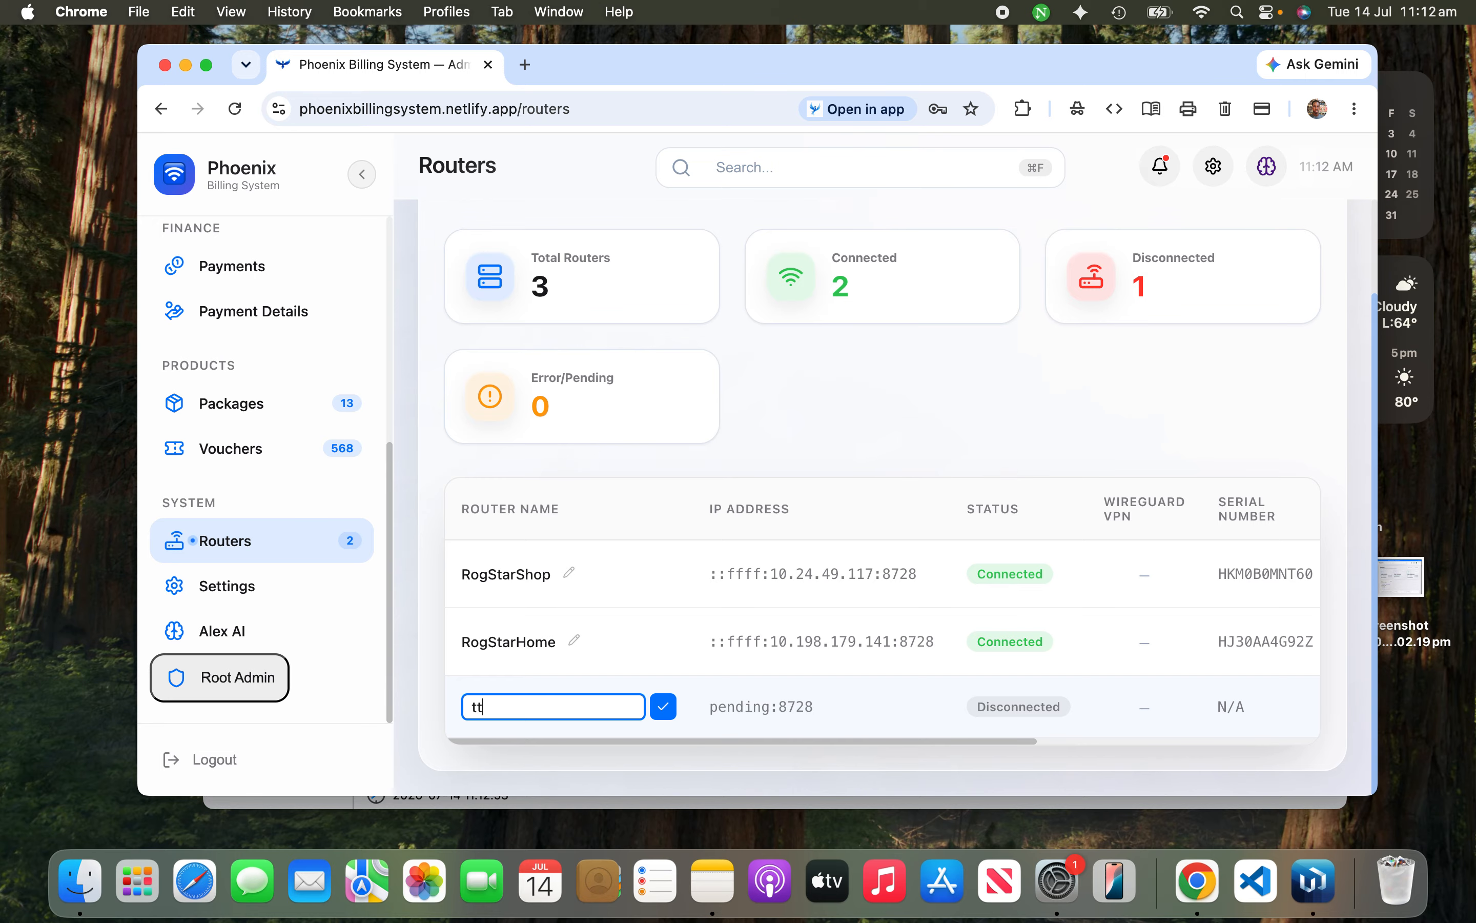
text(test)
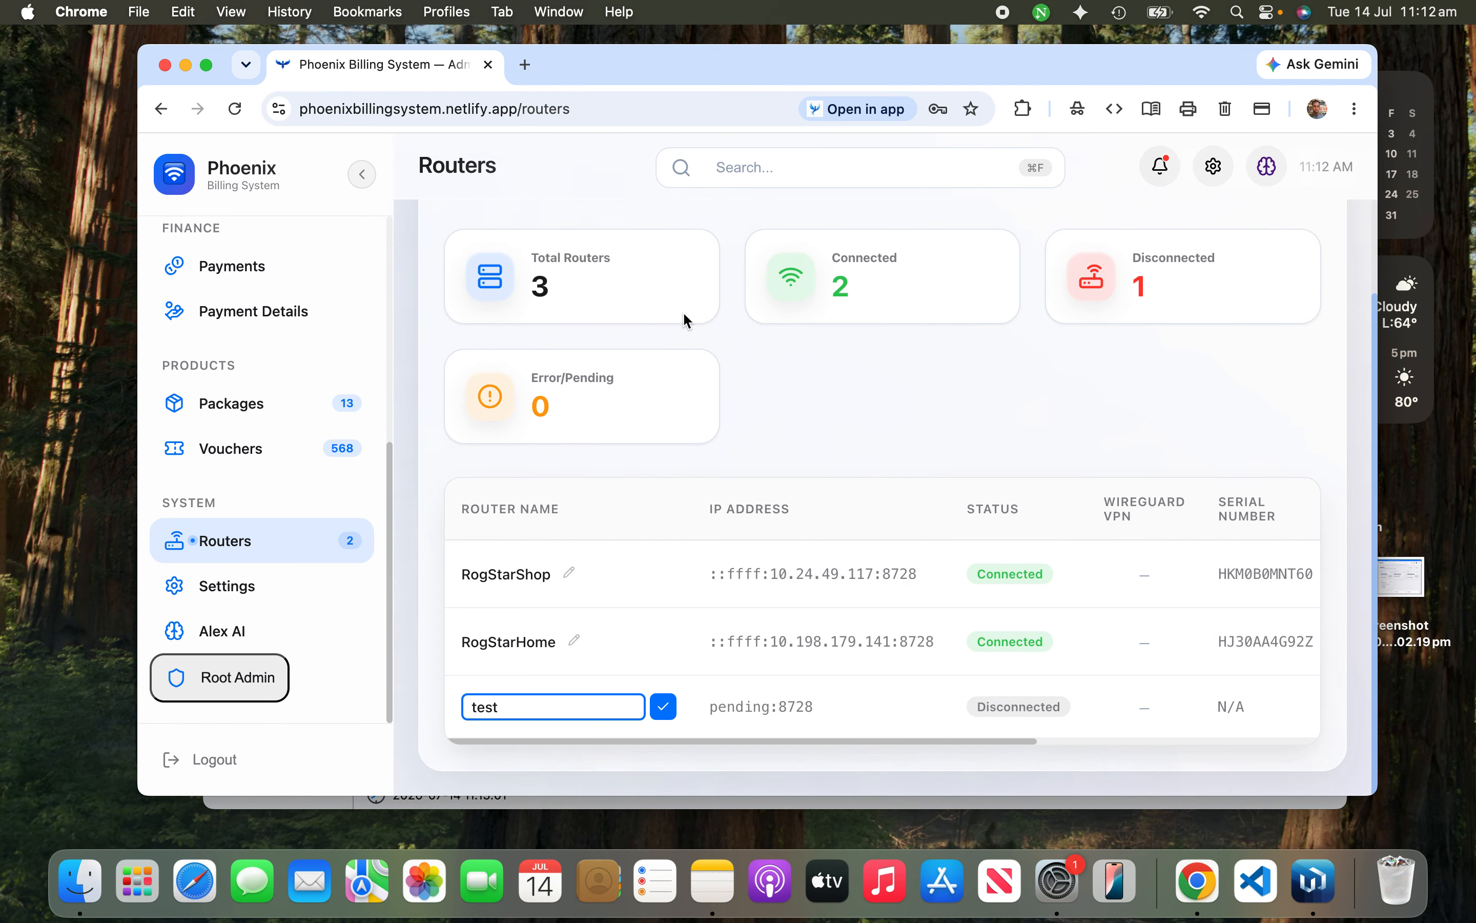
Step: Reload the Routers page and review the refreshed table of two connected routers
click(232, 113)
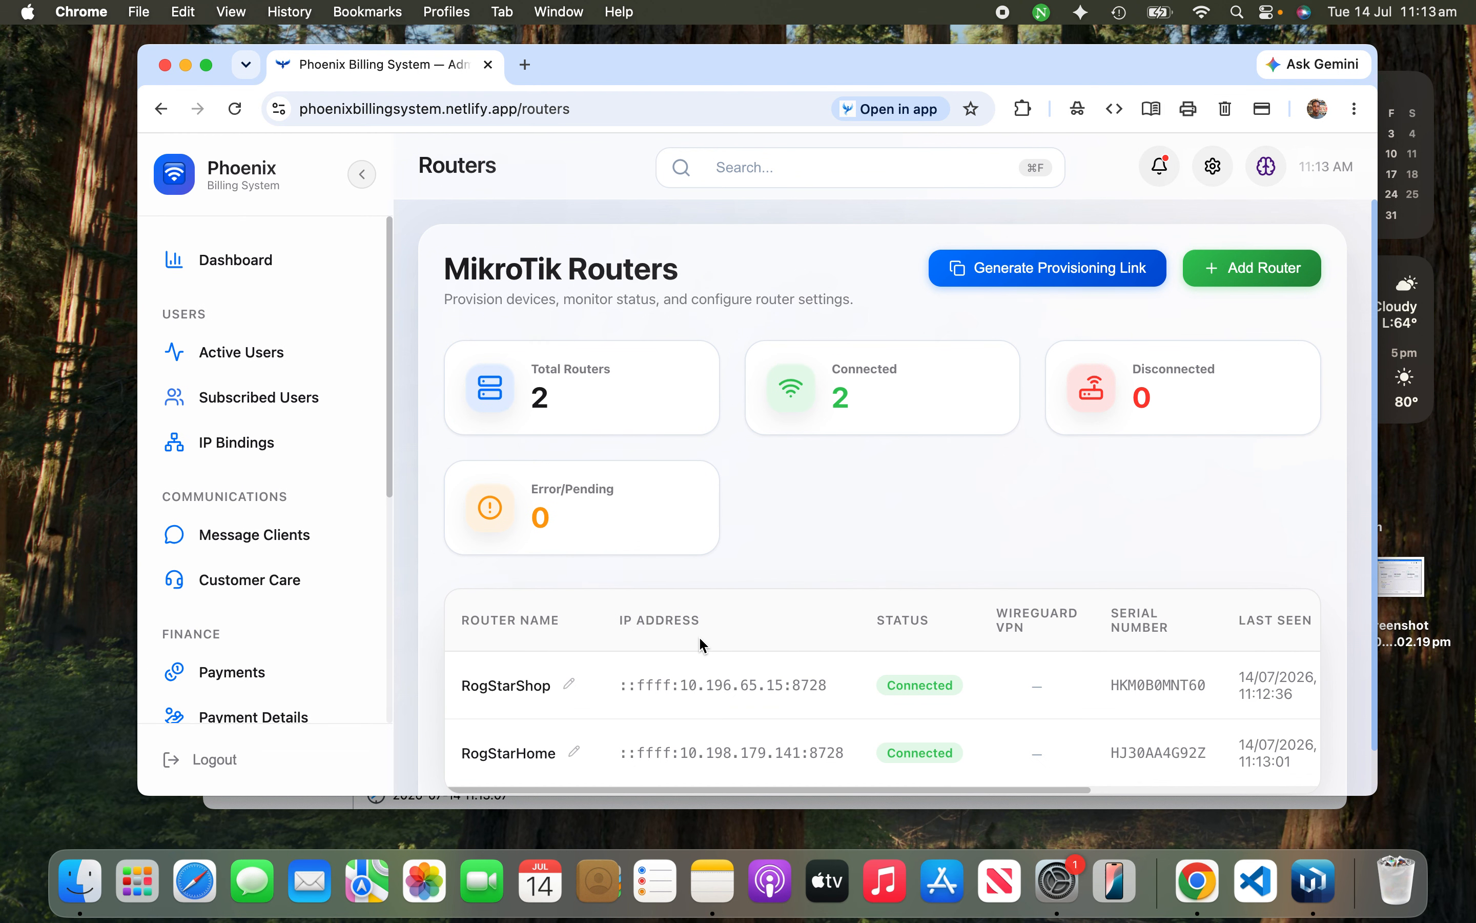
scroll(703, 644, down, 2)
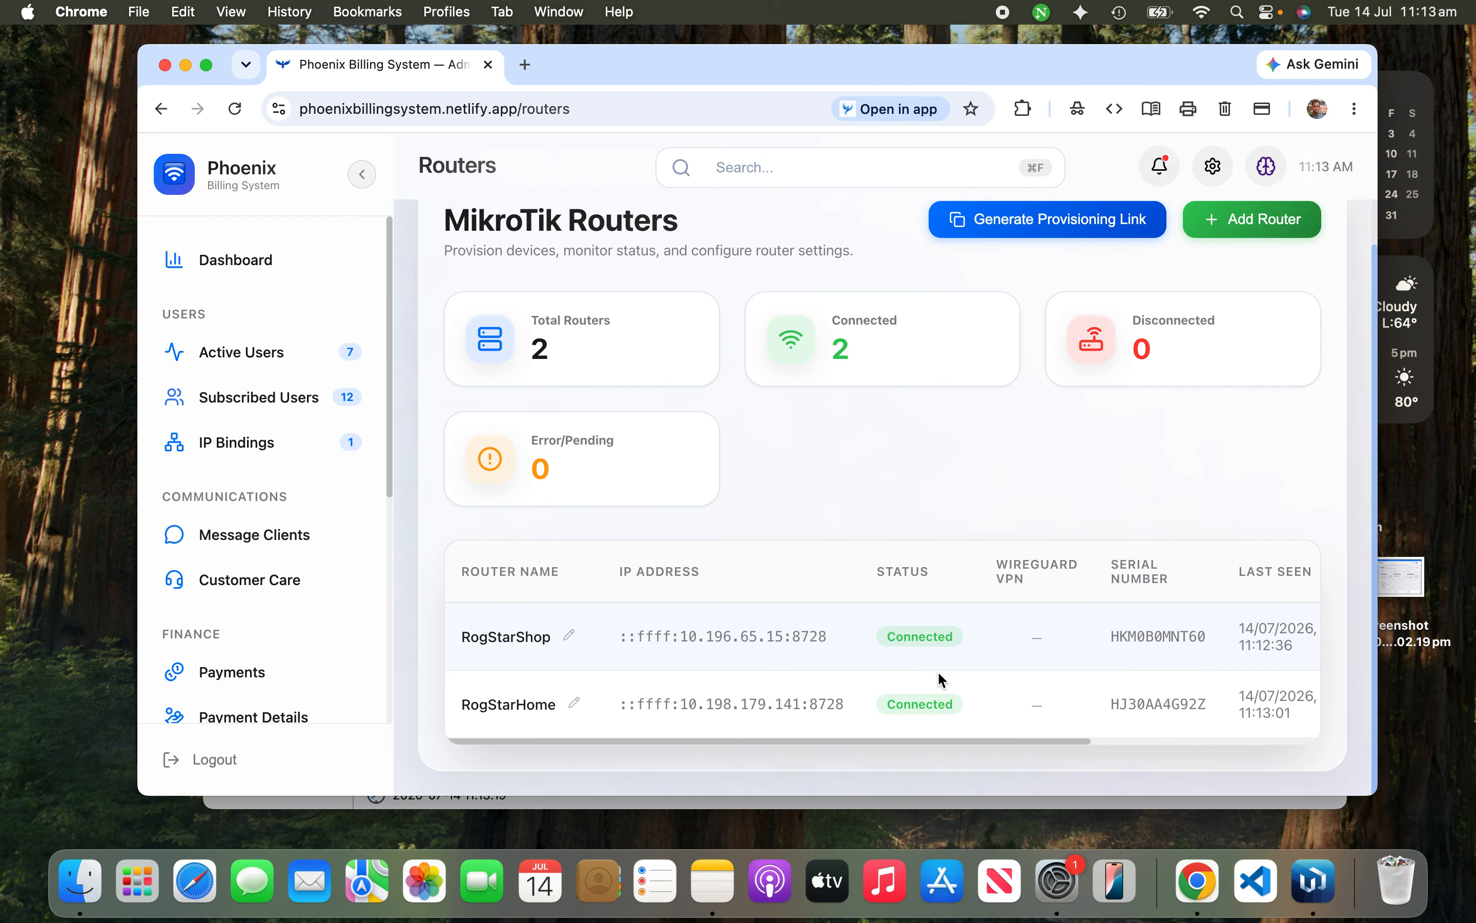
scroll(1004, 668, right, 2)
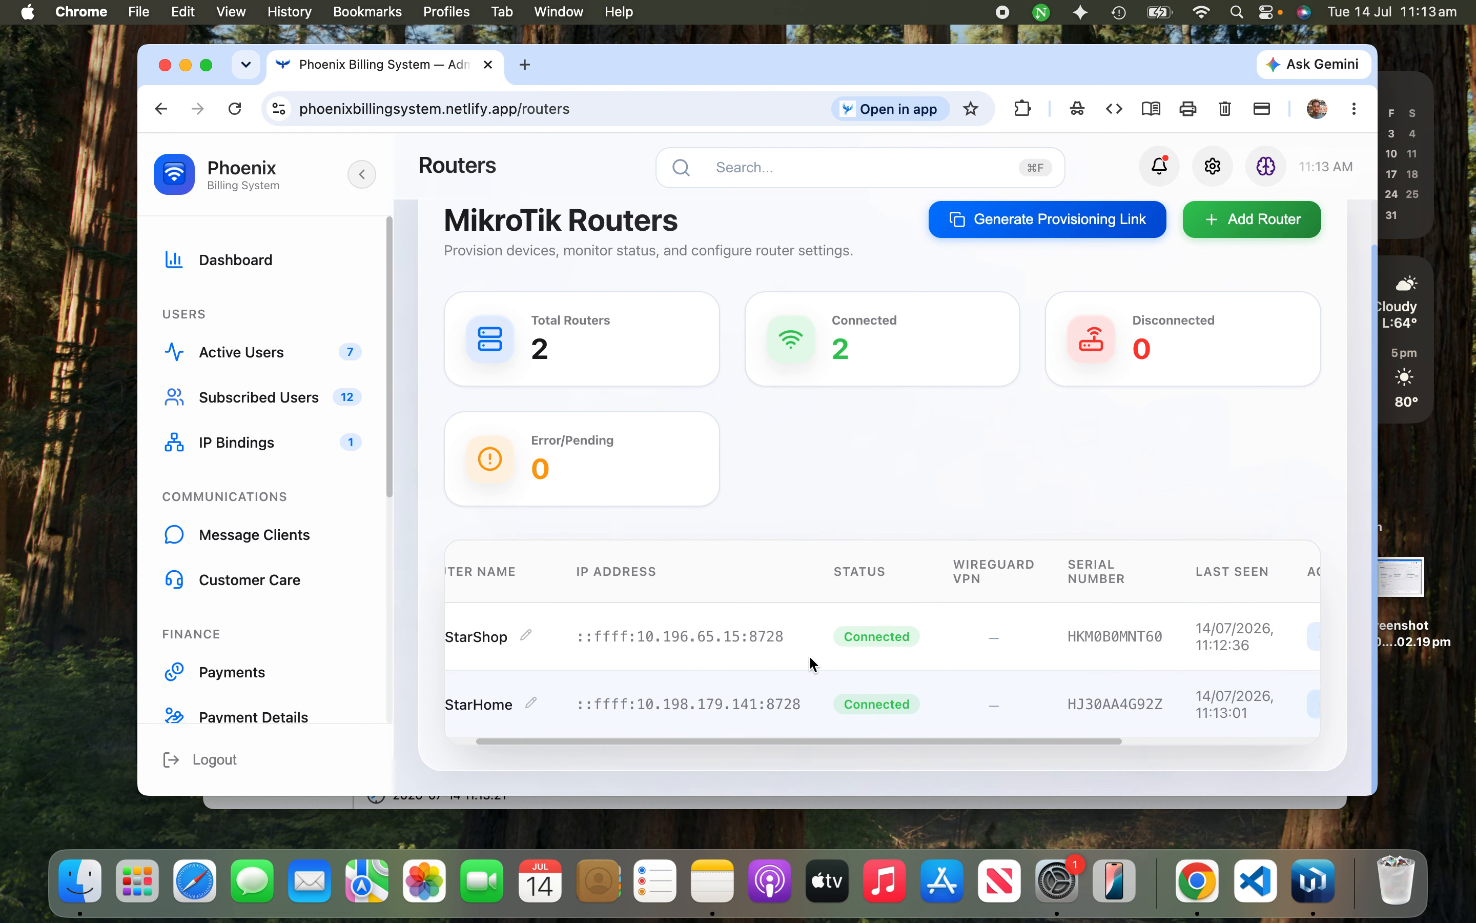
scroll(701, 656, left, 2)
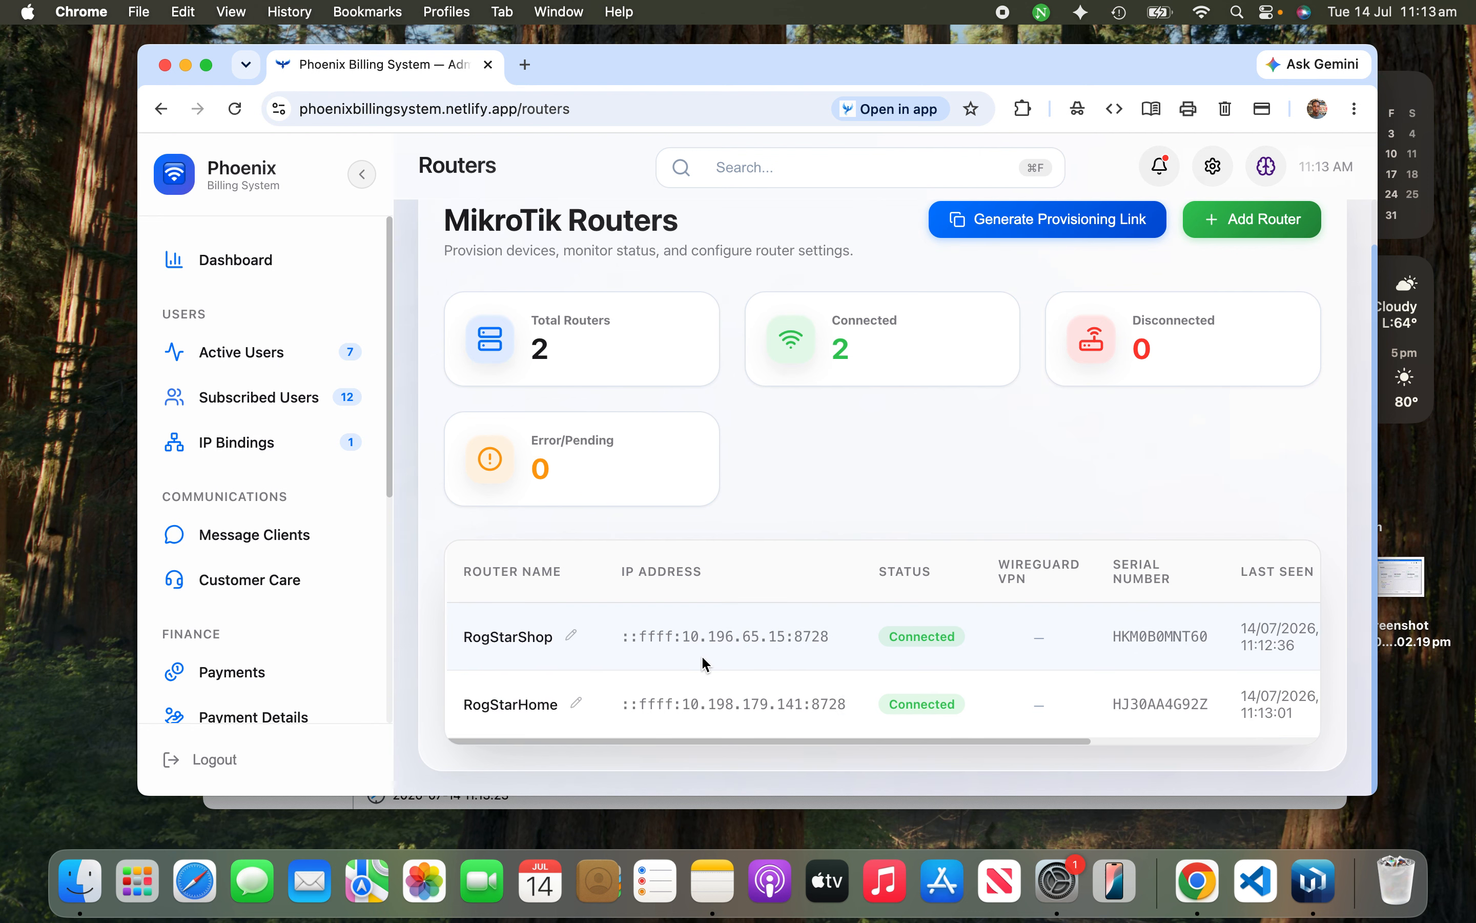
Step: Select RogStarShop's full serial number in the Phoenix Billing router list
click(1315, 884)
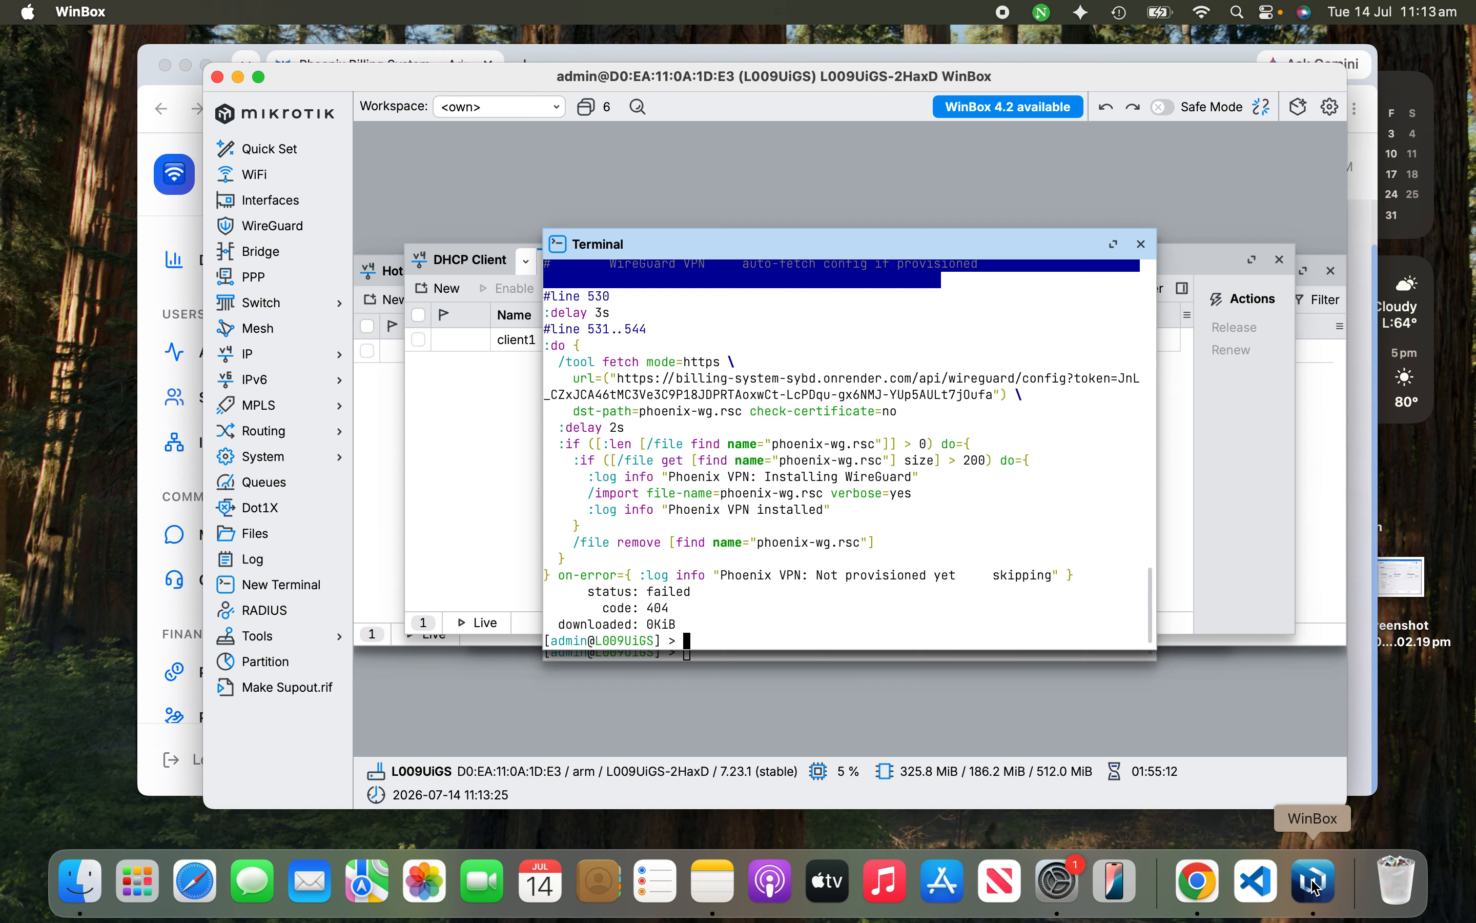
click(1199, 885)
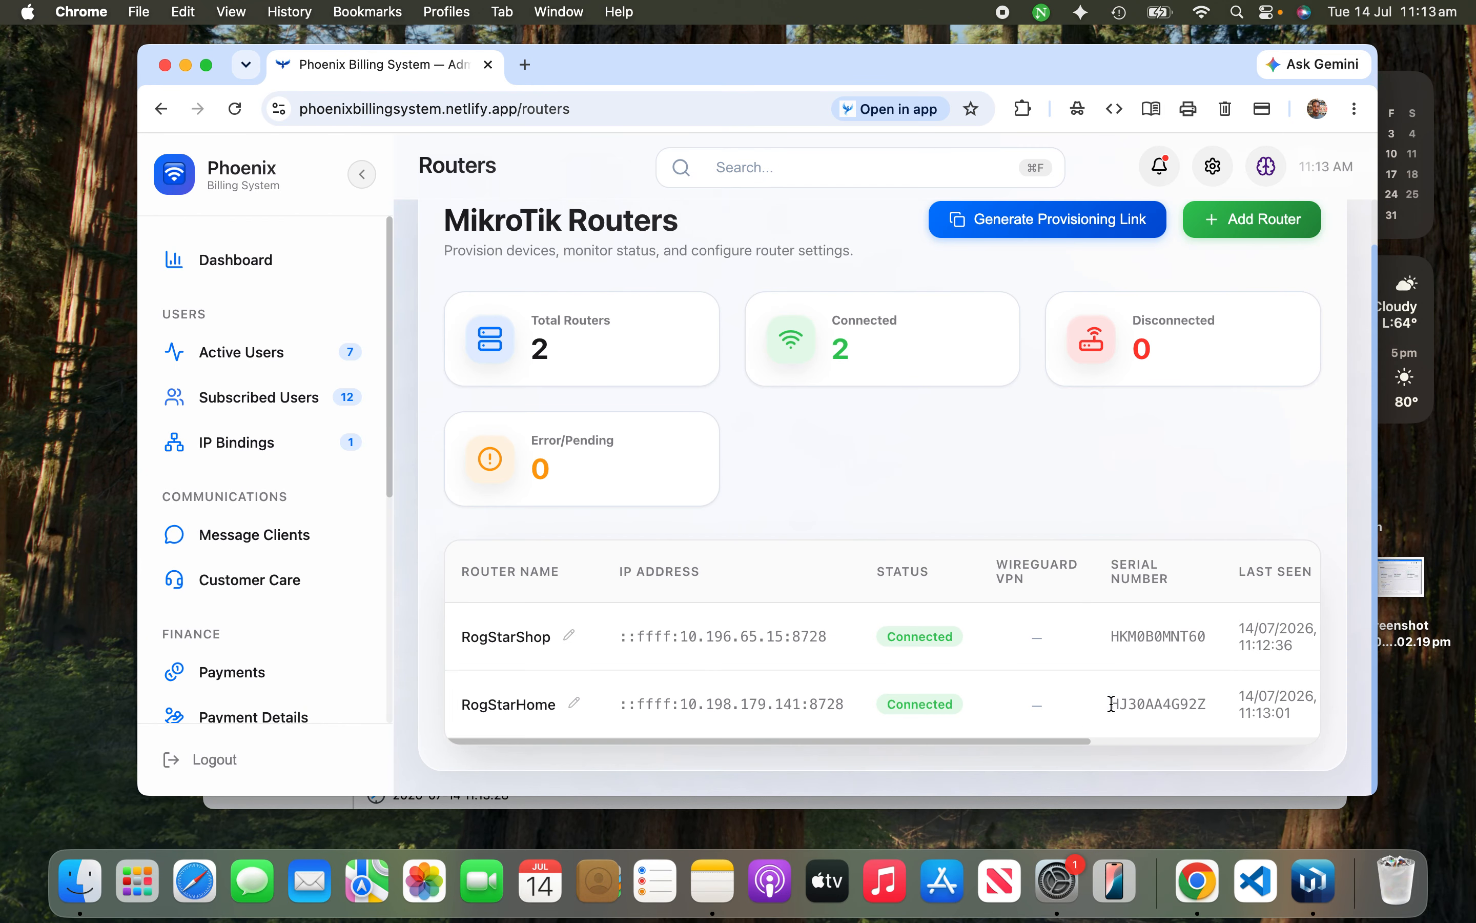
drag(1212, 638, 1111, 648)
double_click(1107, 638)
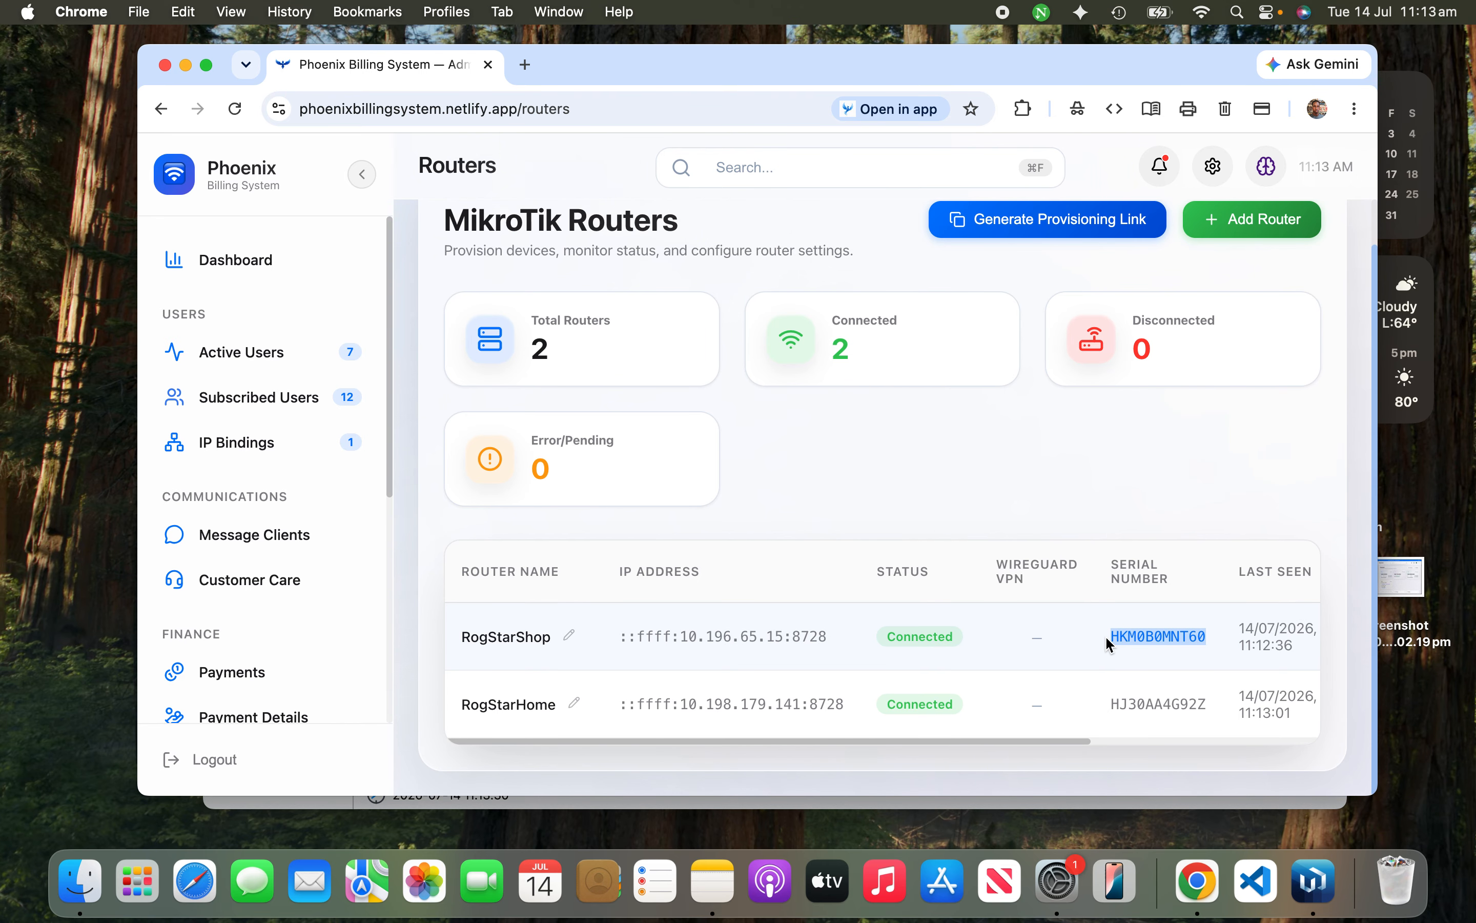
Step: Compare WinBox's RouterBOARD serial number against RogStarShop's listed serial, then close the details
click(1315, 882)
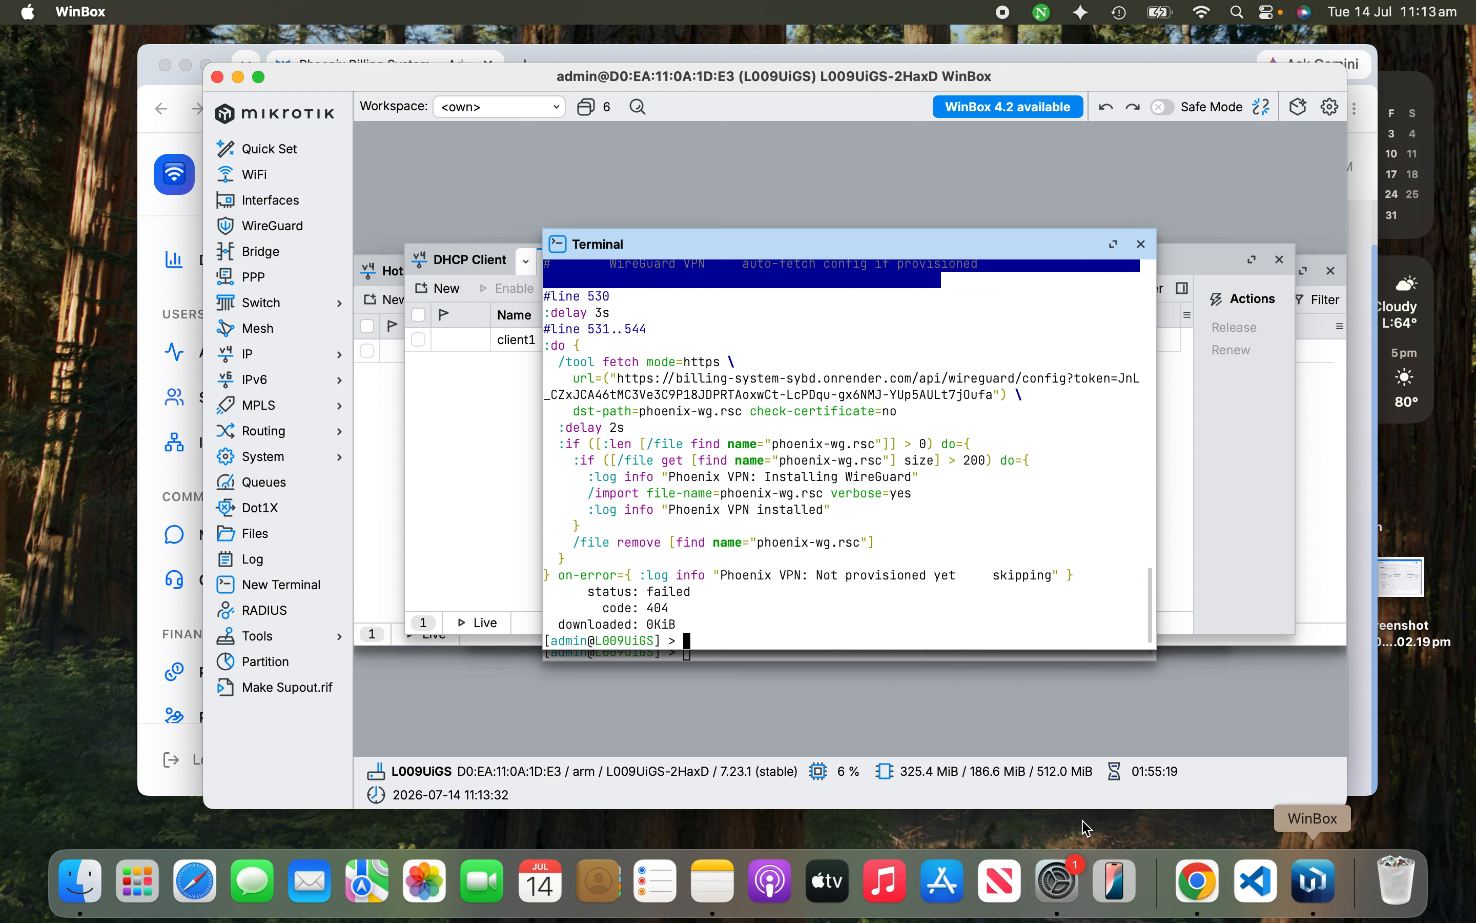
click(262, 462)
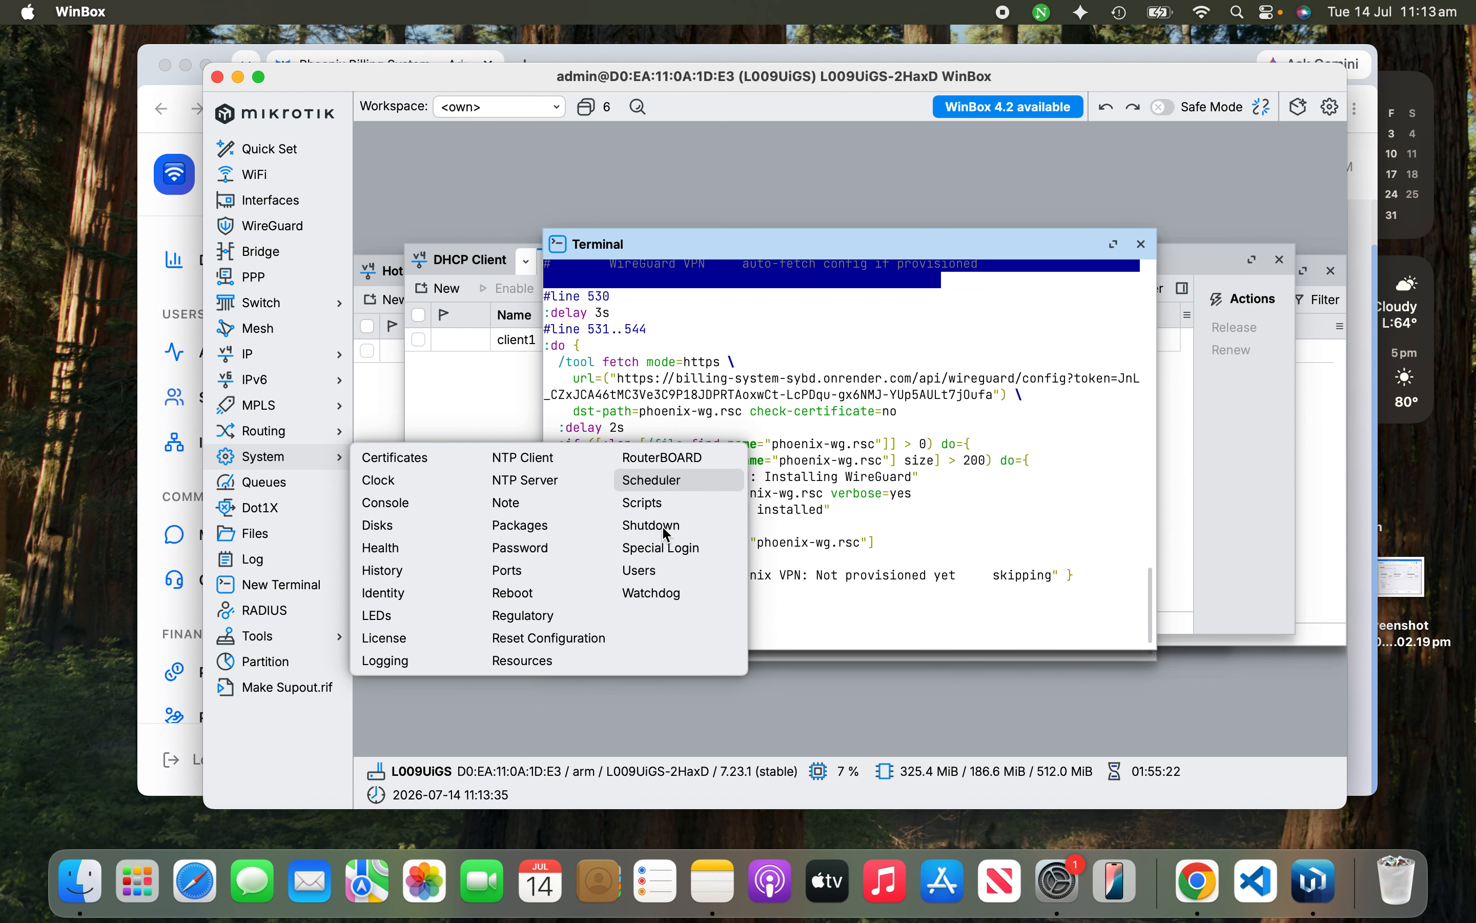
click(669, 462)
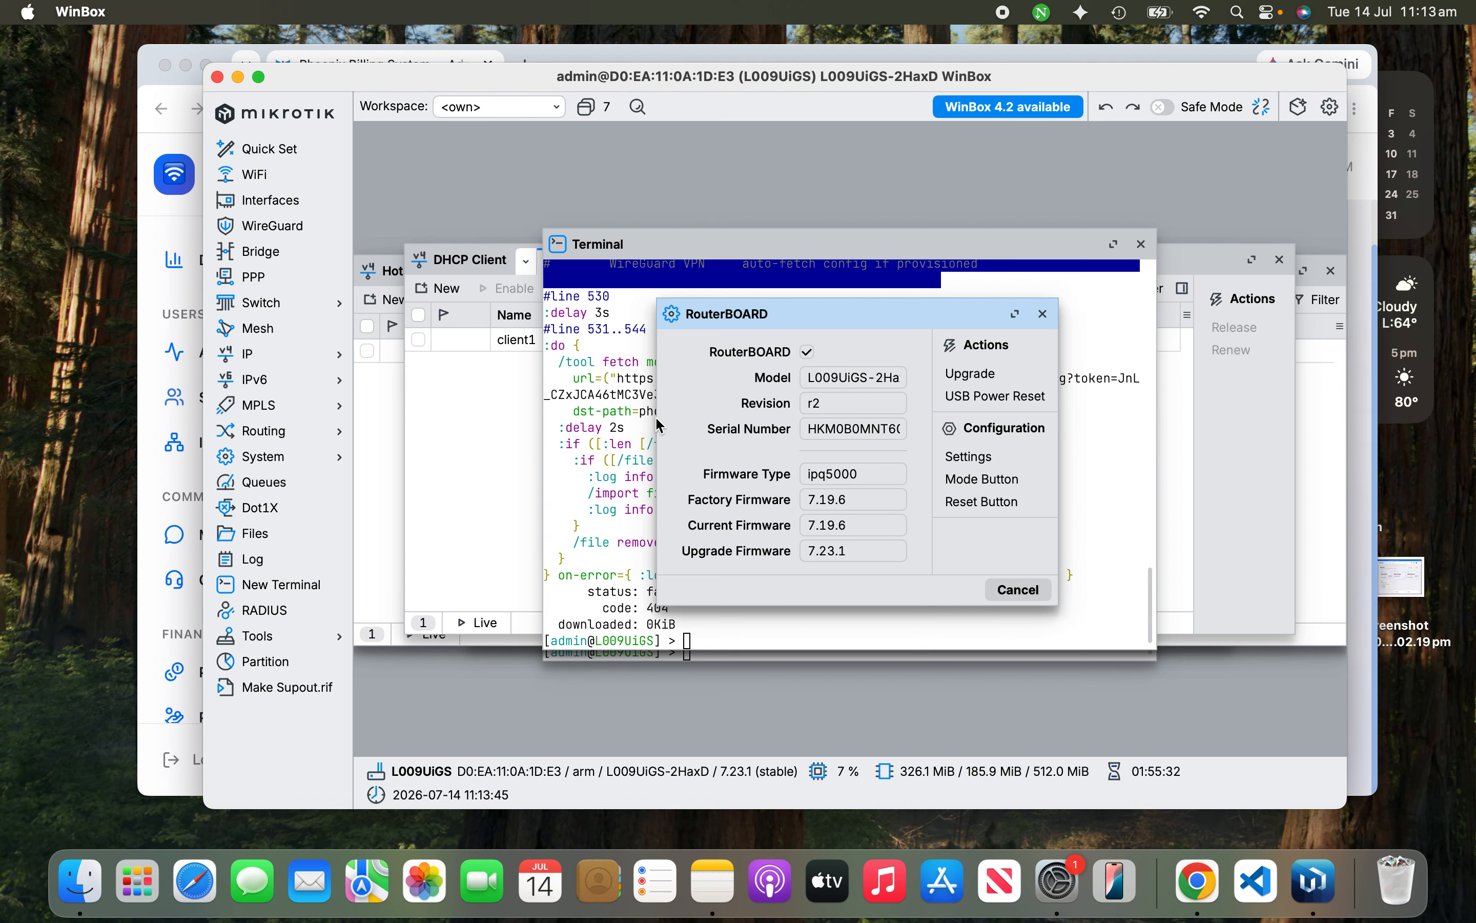
click(1015, 313)
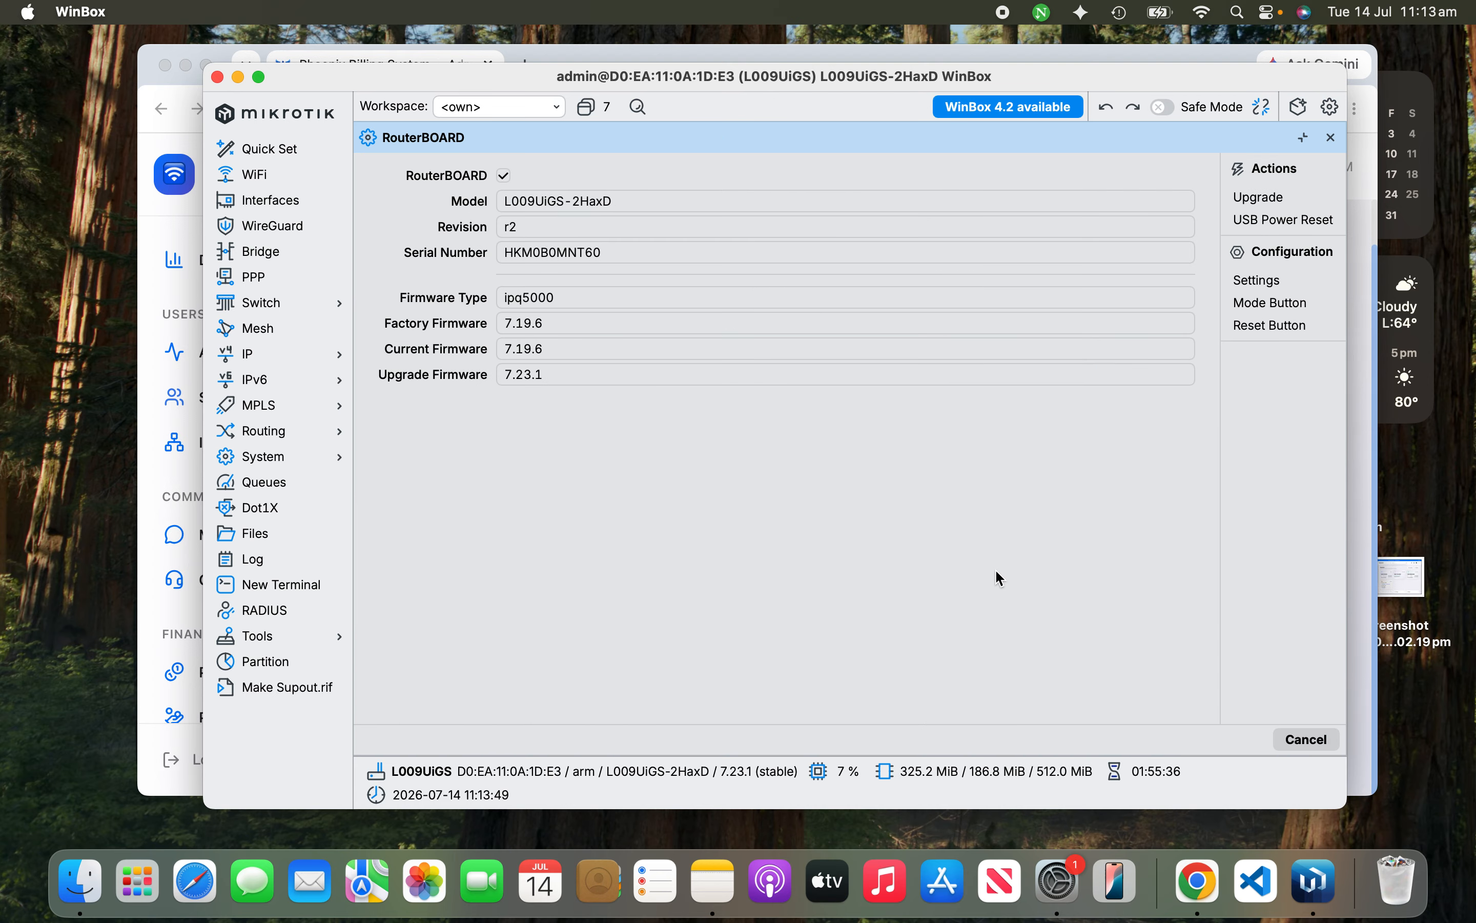
click(1199, 882)
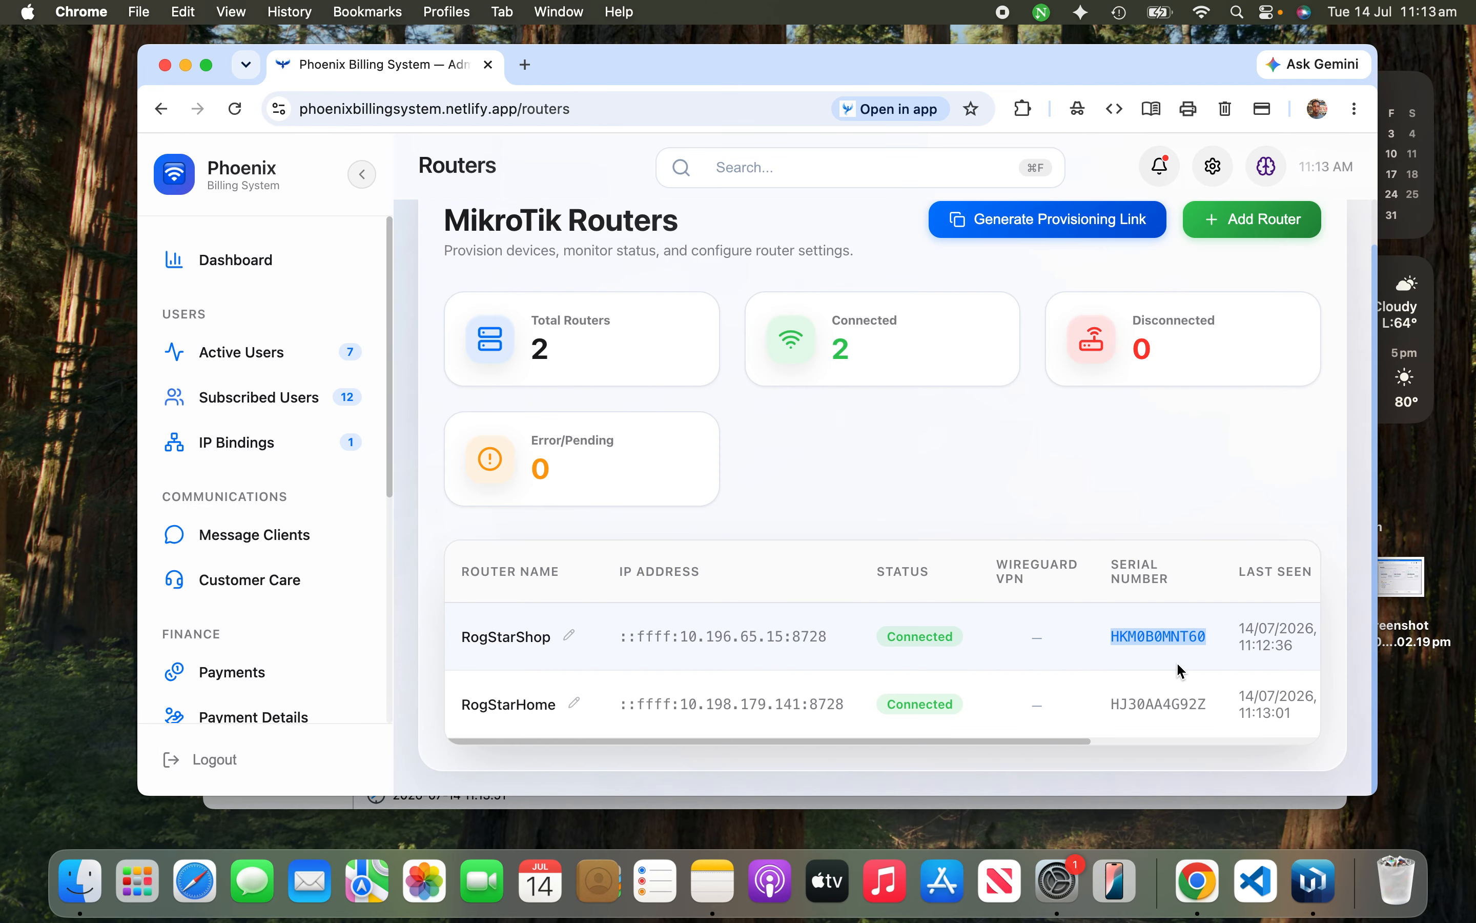
click(1315, 881)
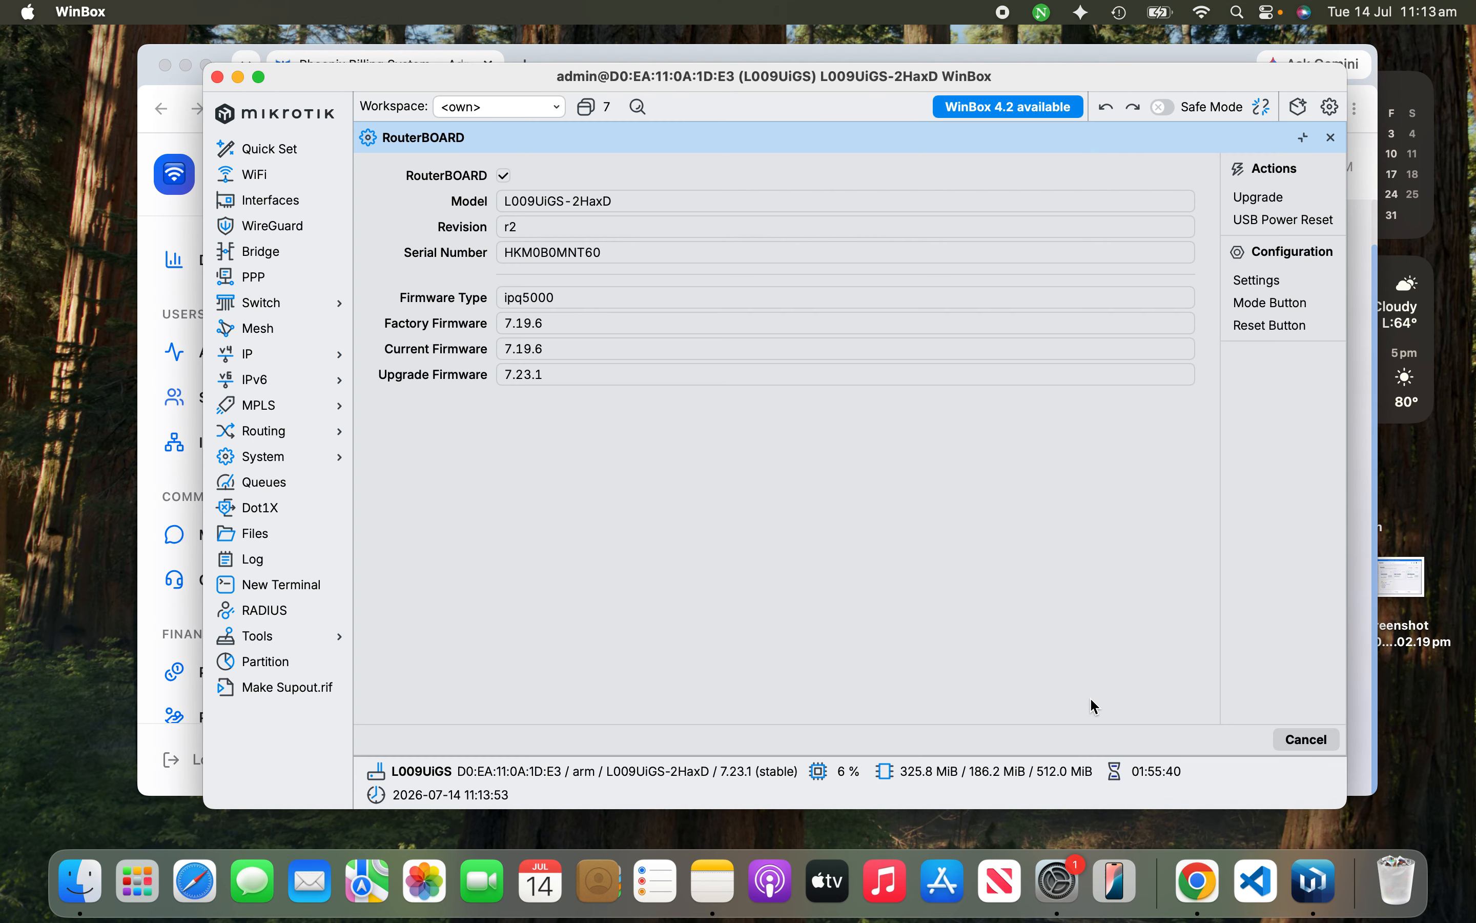
click(1293, 740)
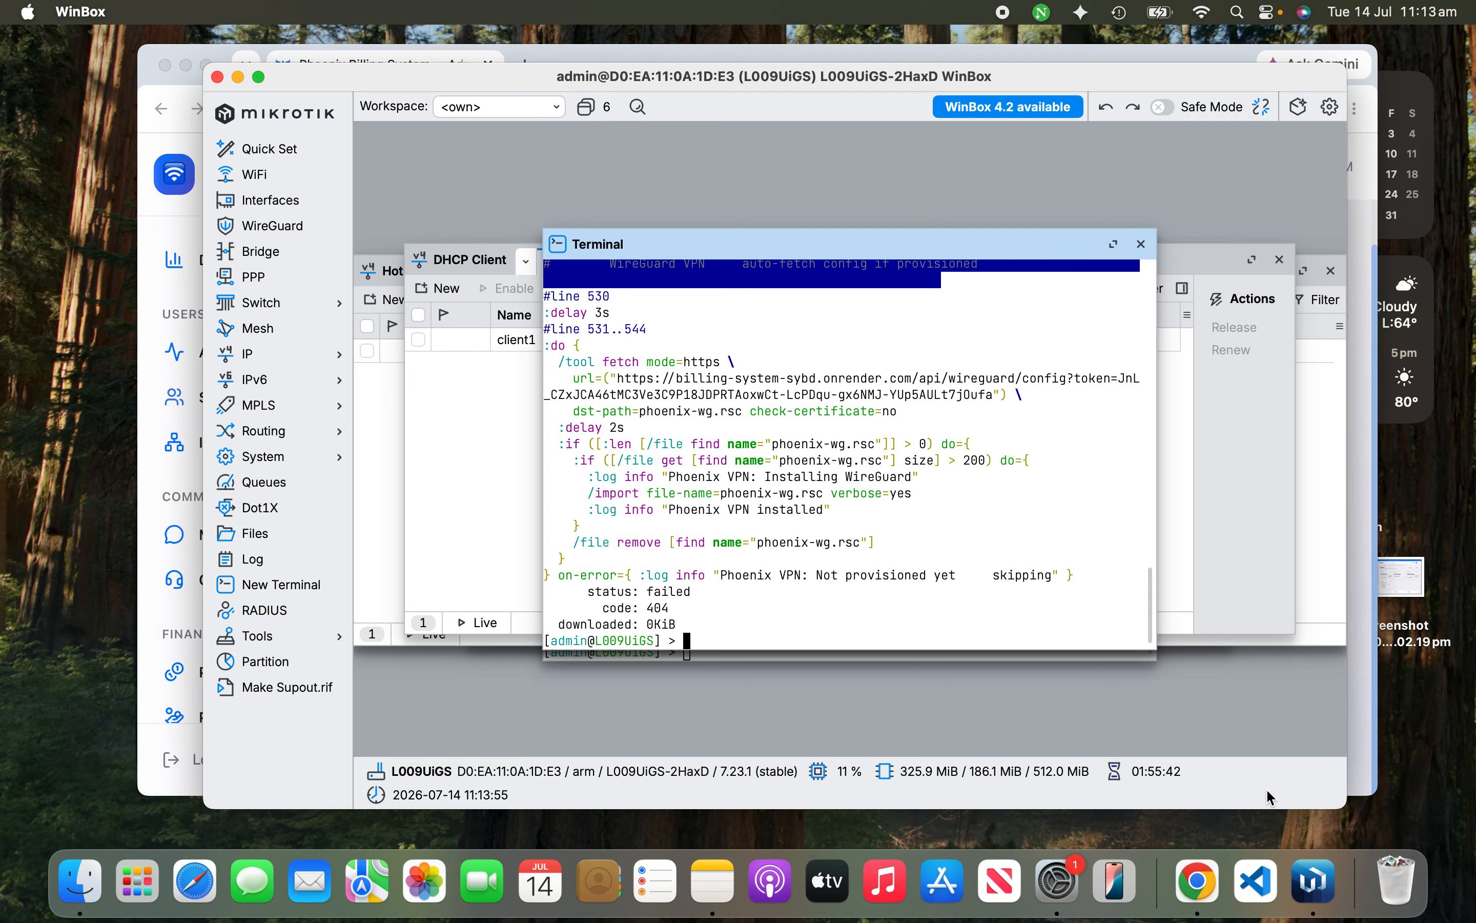
click(1199, 881)
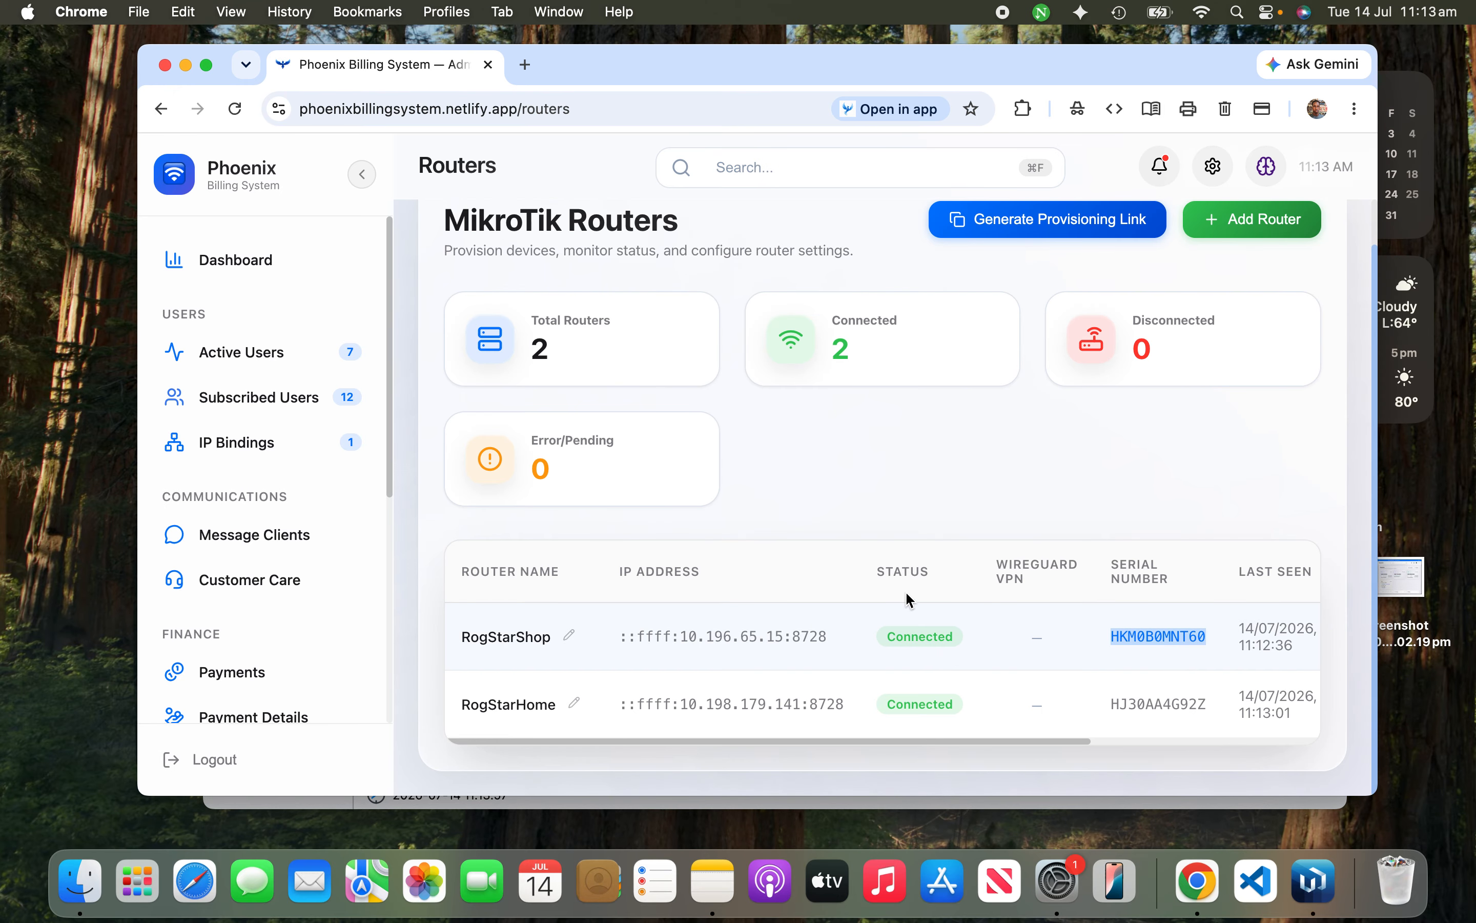
Step: Re-save RogStarShop's name unchanged and scroll the table right to the Action column
click(900, 637)
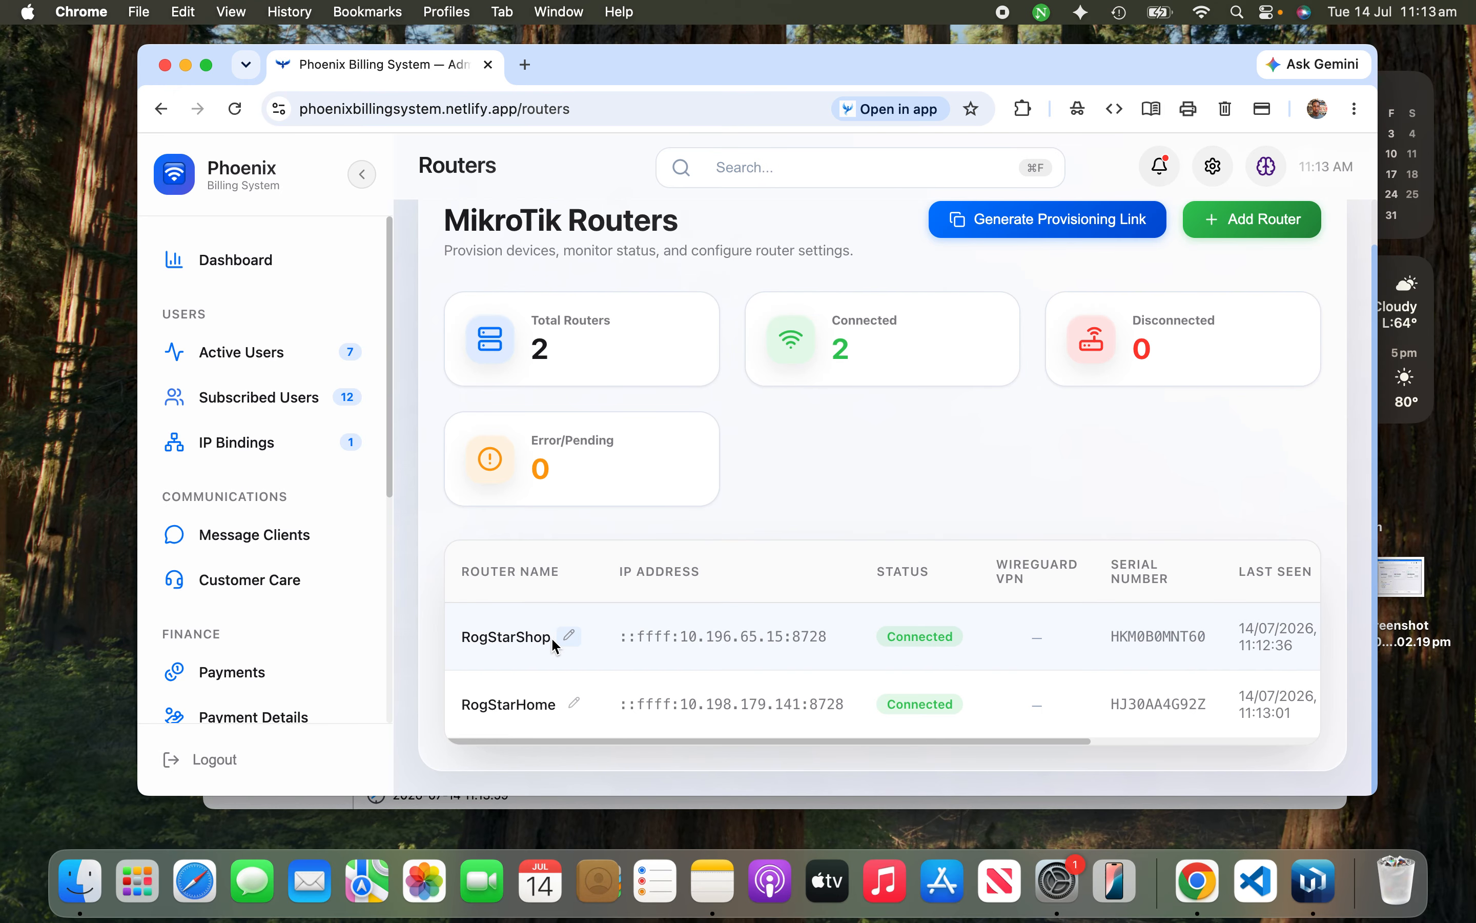
click(568, 638)
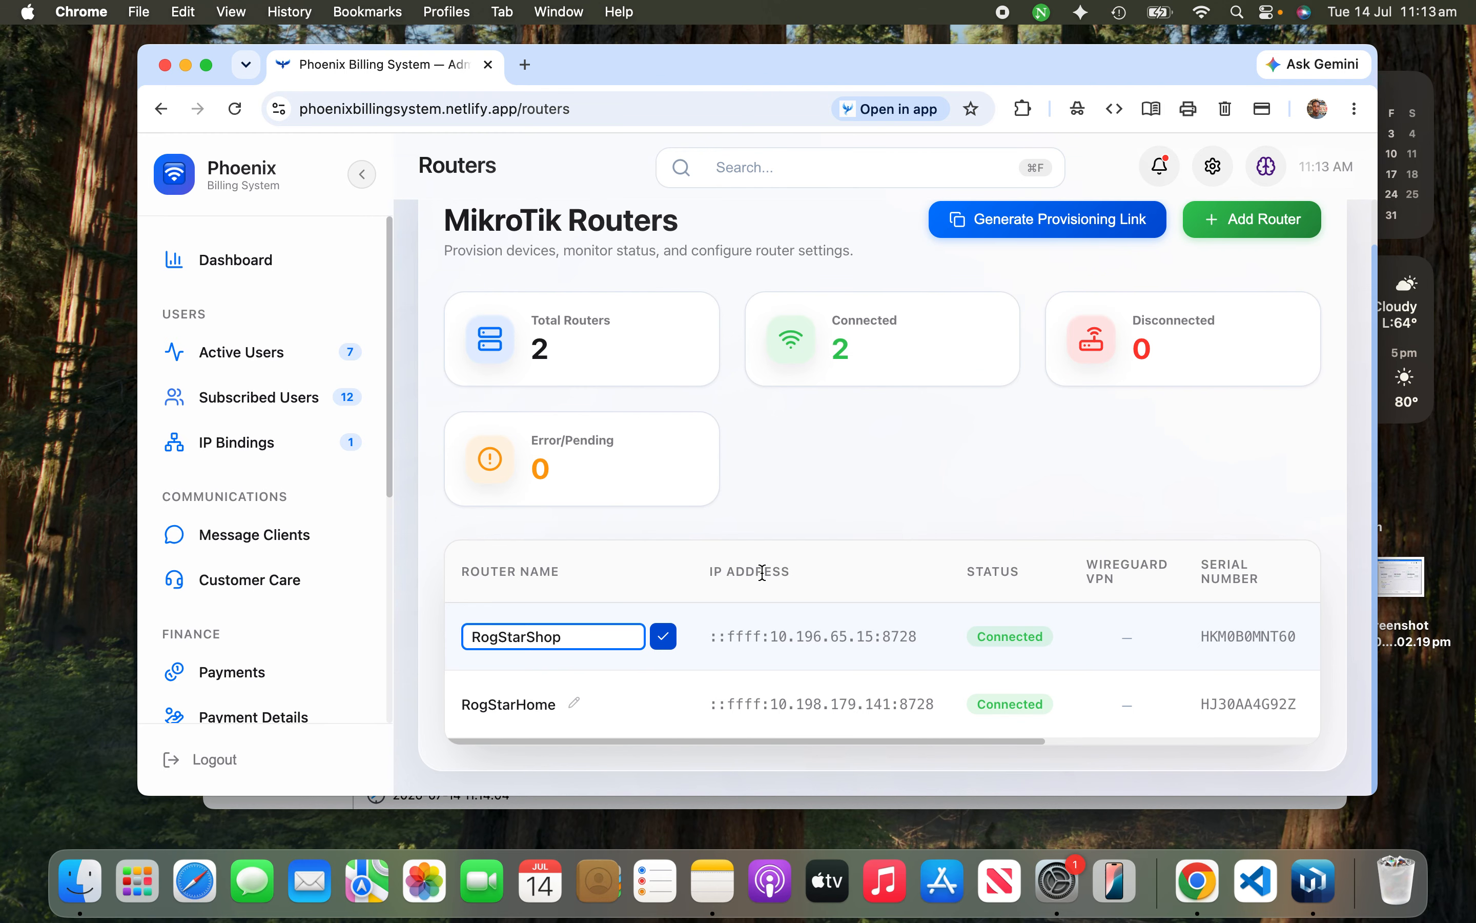
click(663, 636)
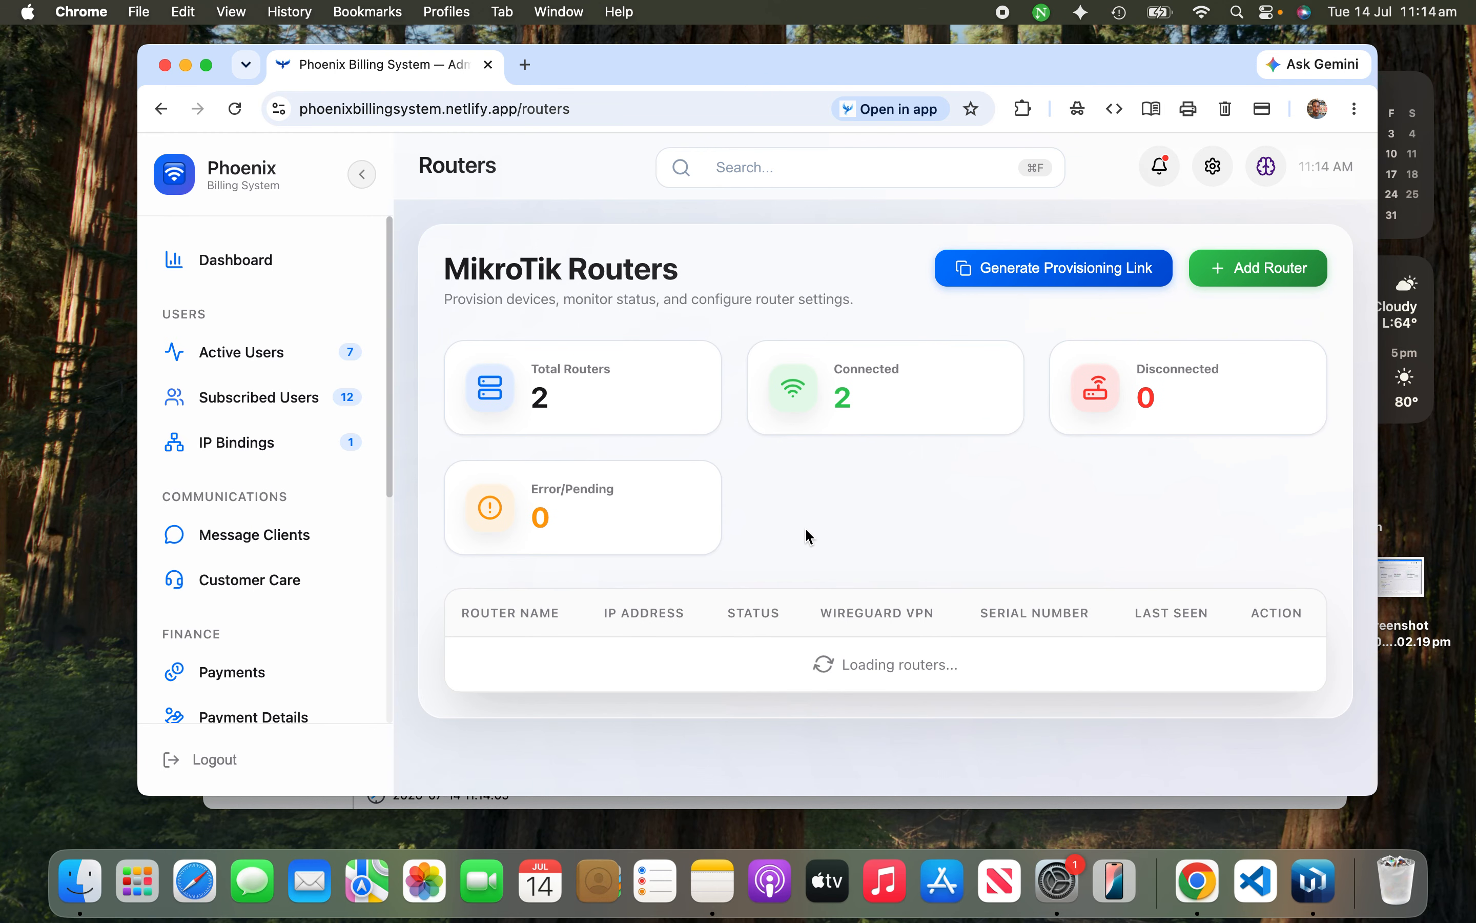
scroll(978, 669, right, 10)
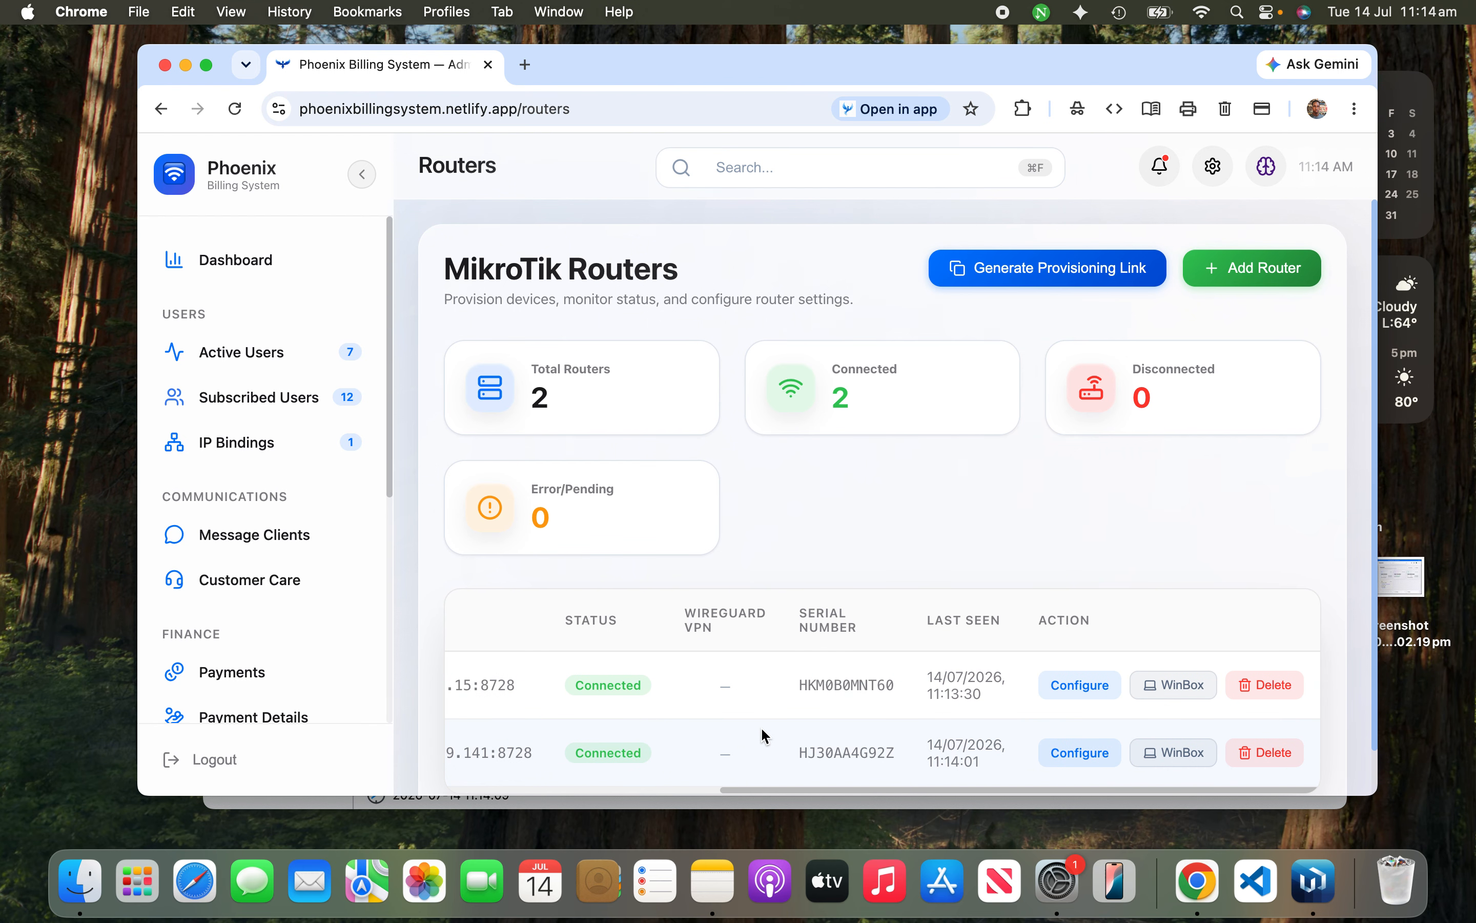
Step: Configure a hotspot on RogStarShop with WiFi SSID 'MyTestWifi'
click(1066, 696)
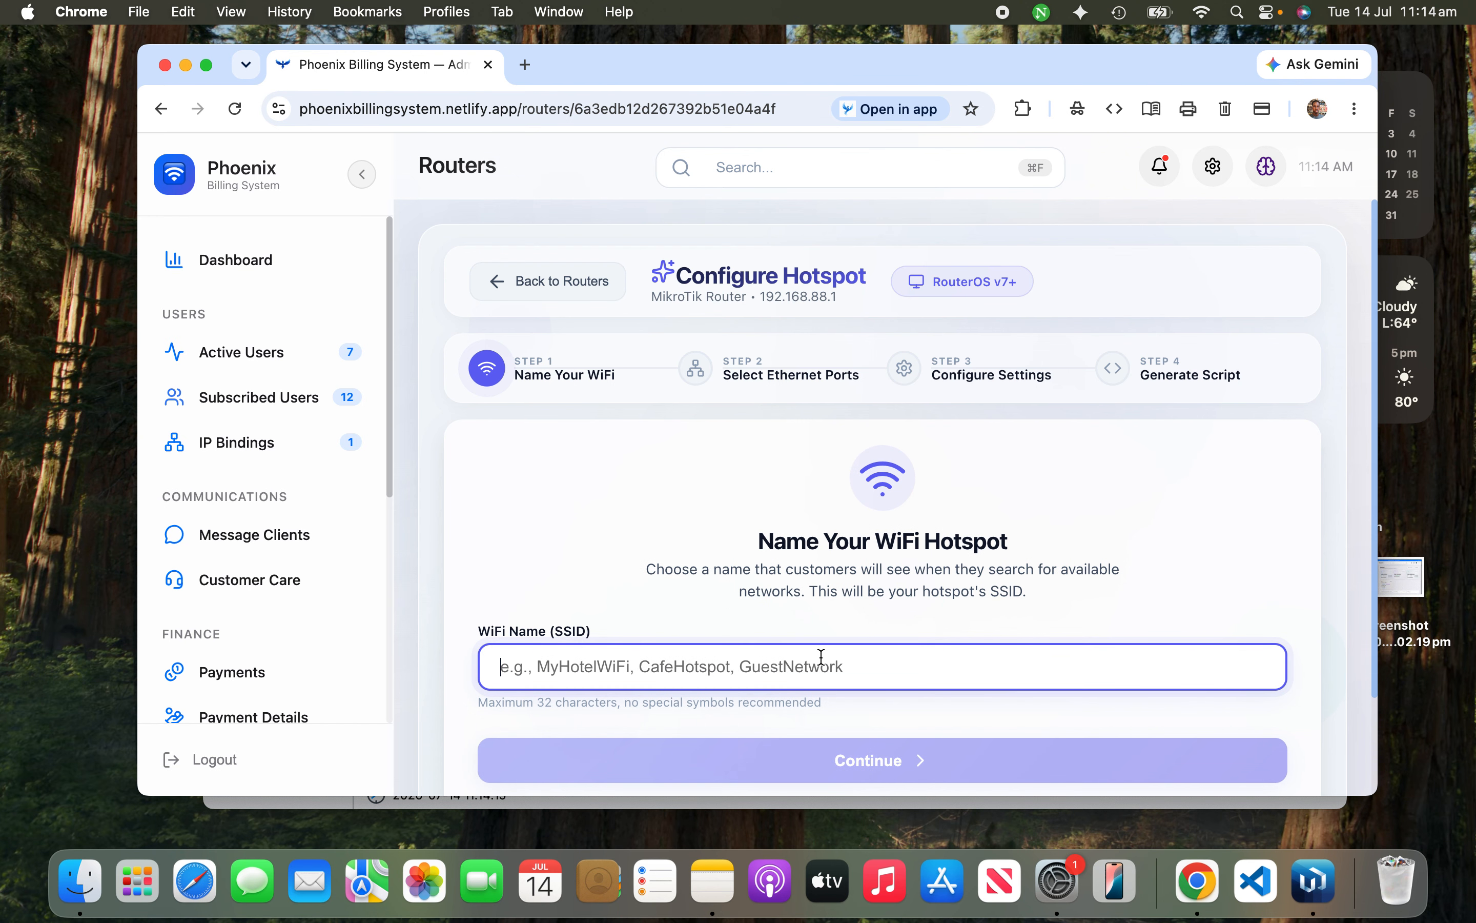
key(Caps_Lock)
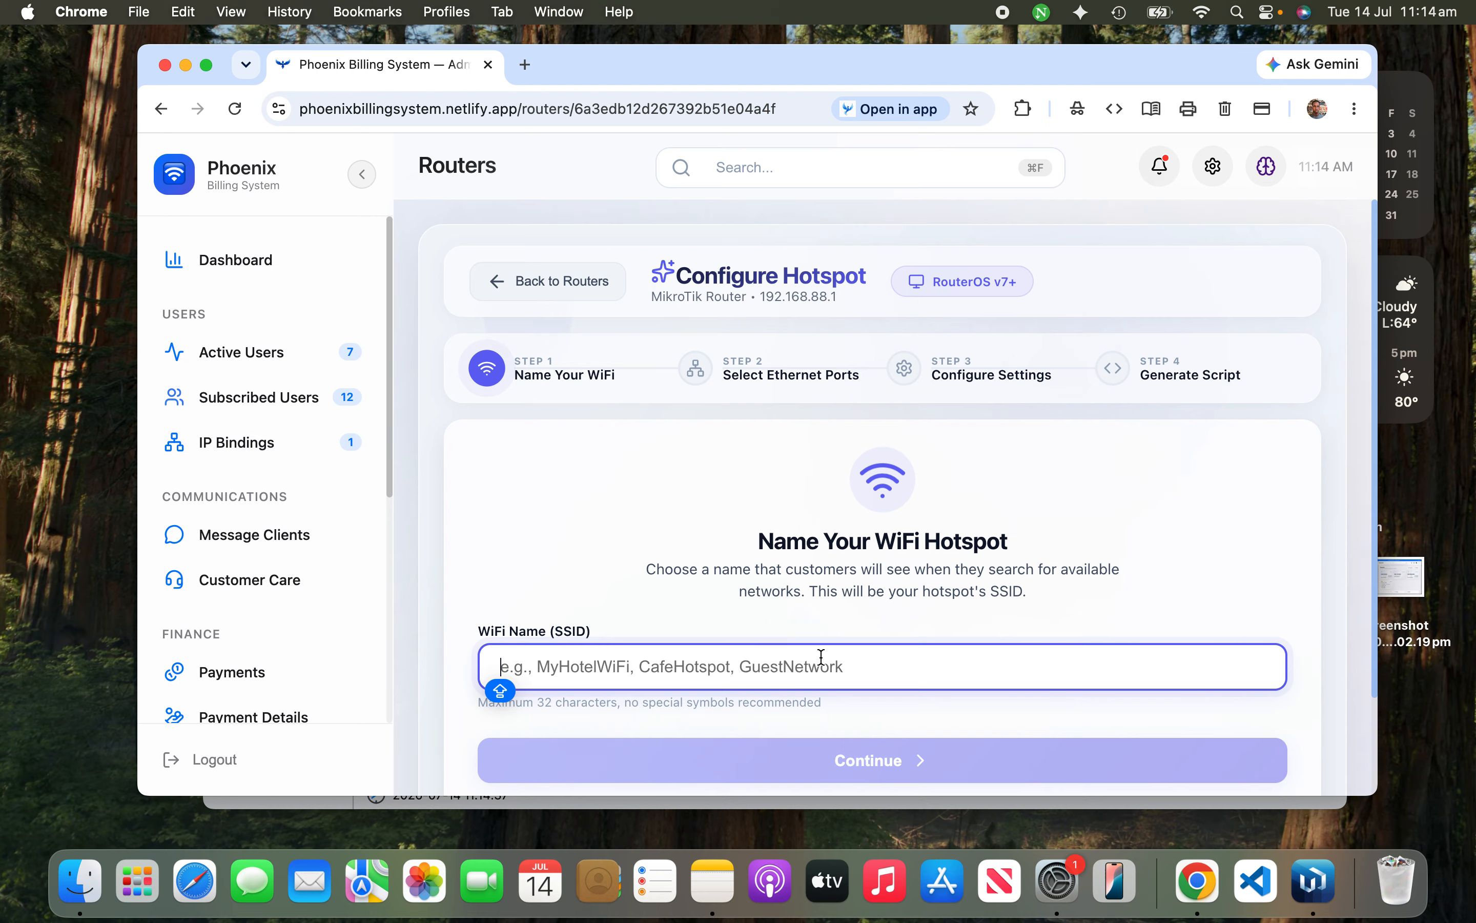
text(M)
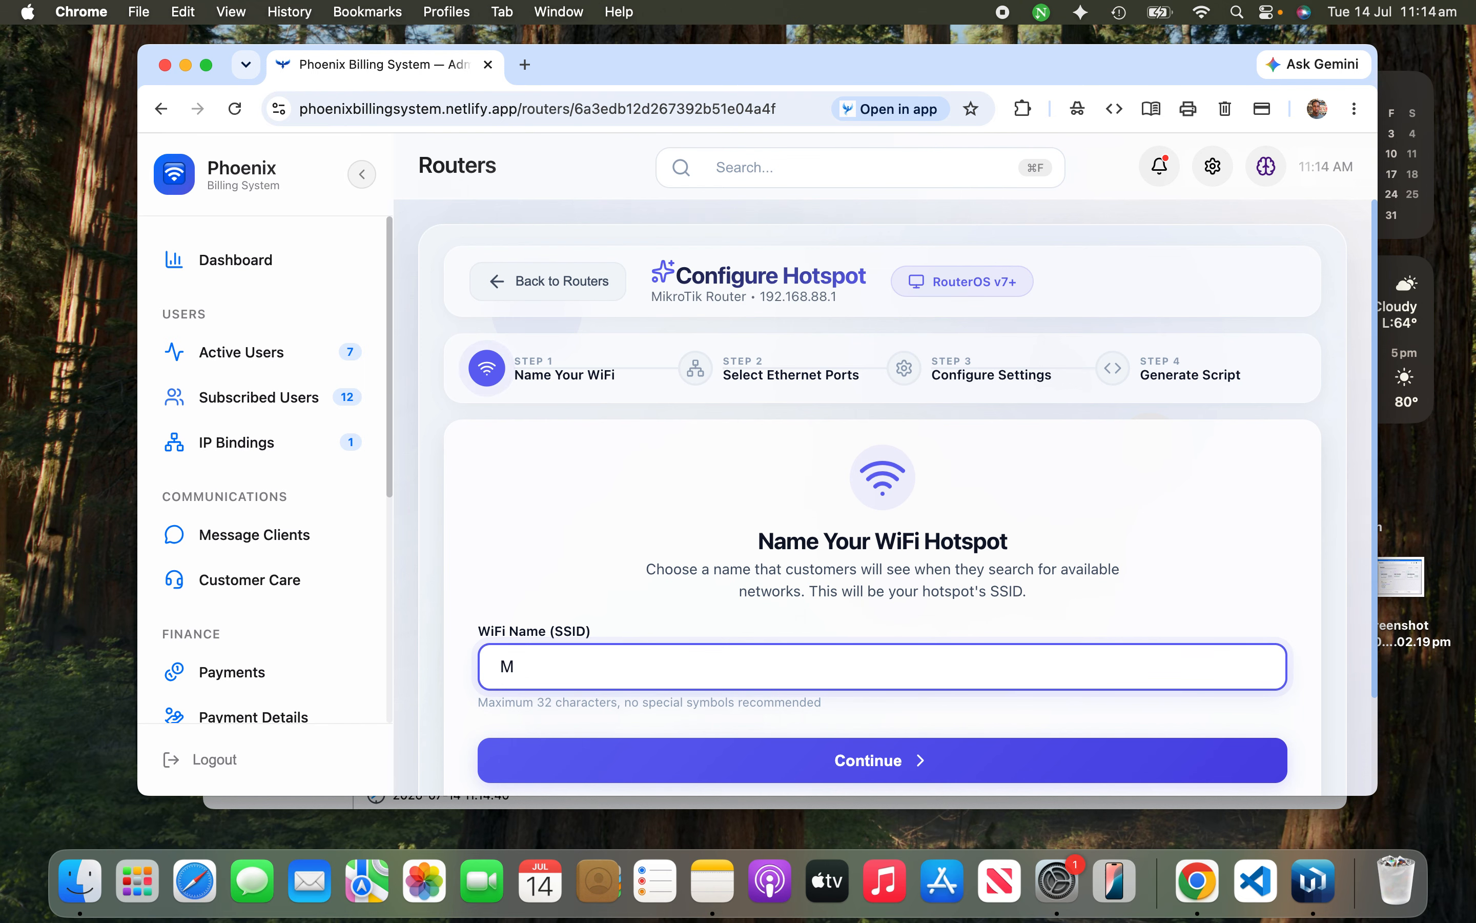
text(yTestWif)
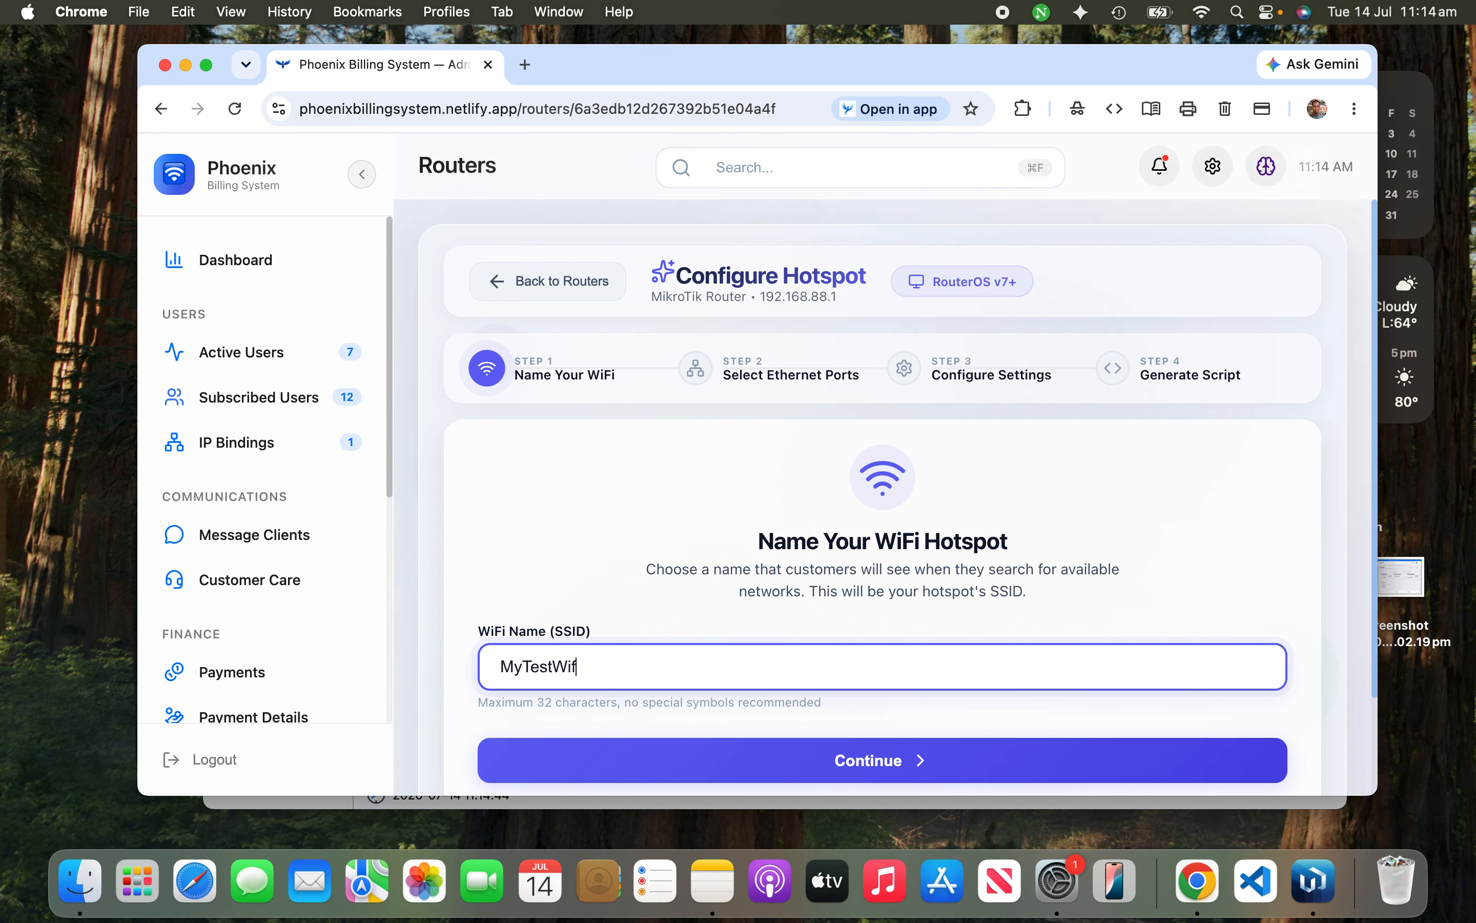
text(i)
click(859, 777)
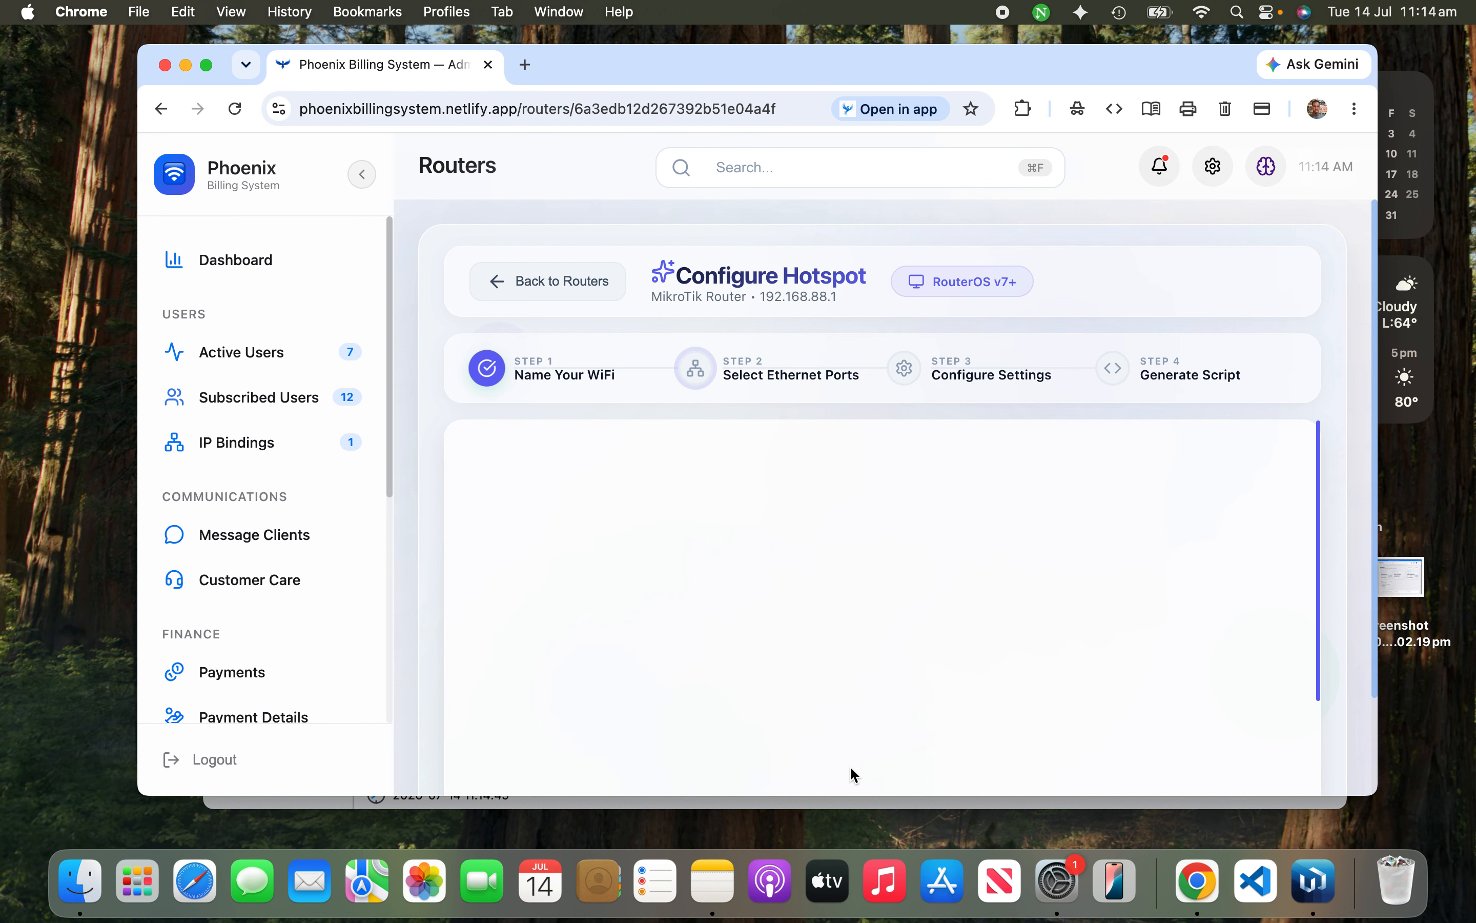
Step: Bridge ports ether2, ether3, ether4 and ether5 into the hotspot network
scroll(585, 616, down, 2)
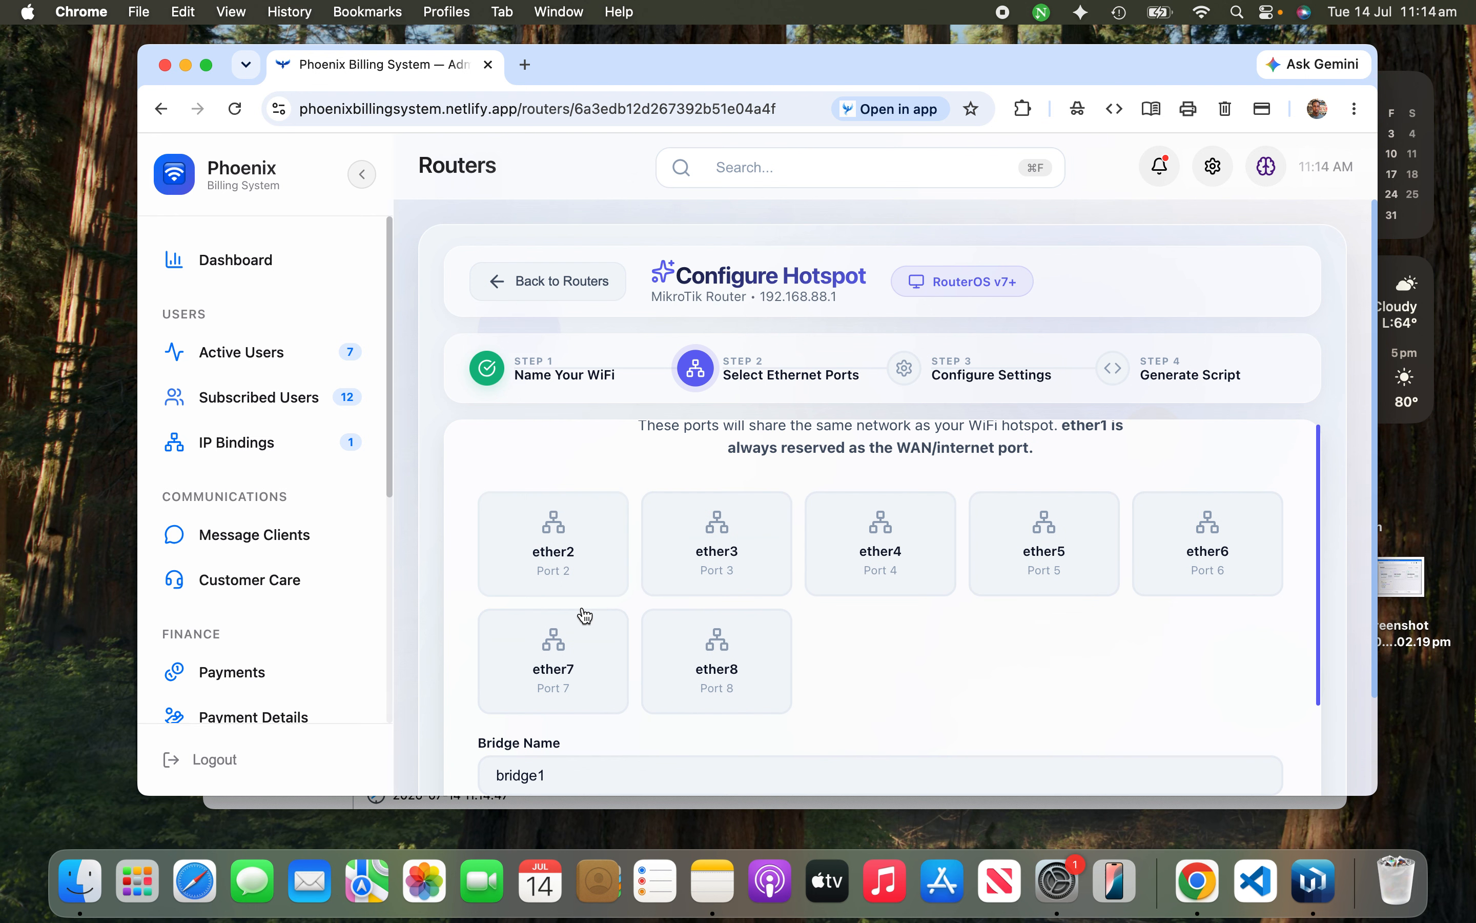
click(573, 557)
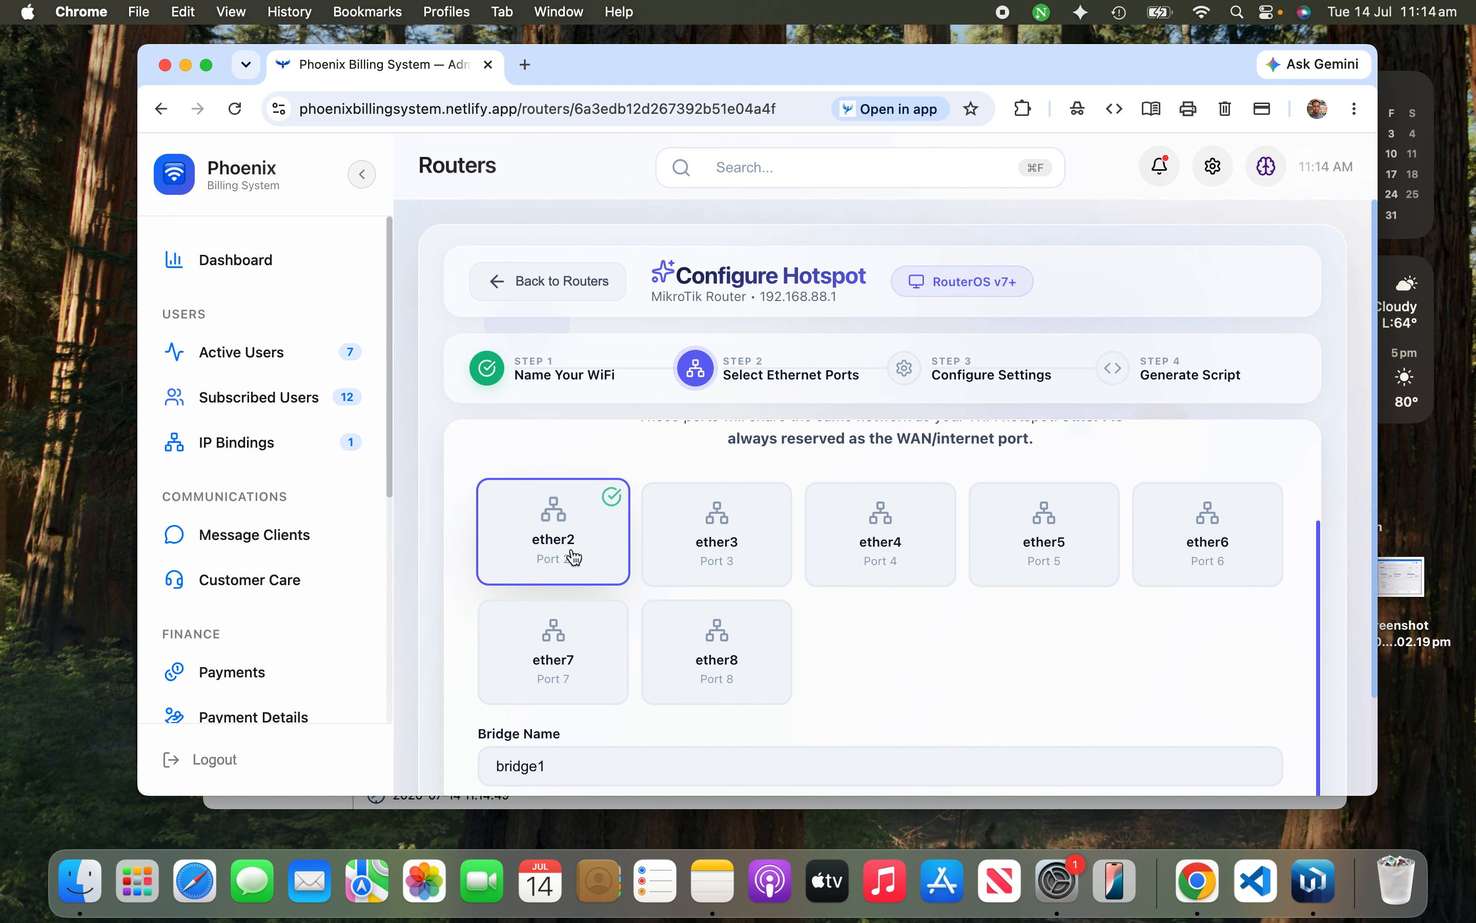
click(687, 552)
click(921, 519)
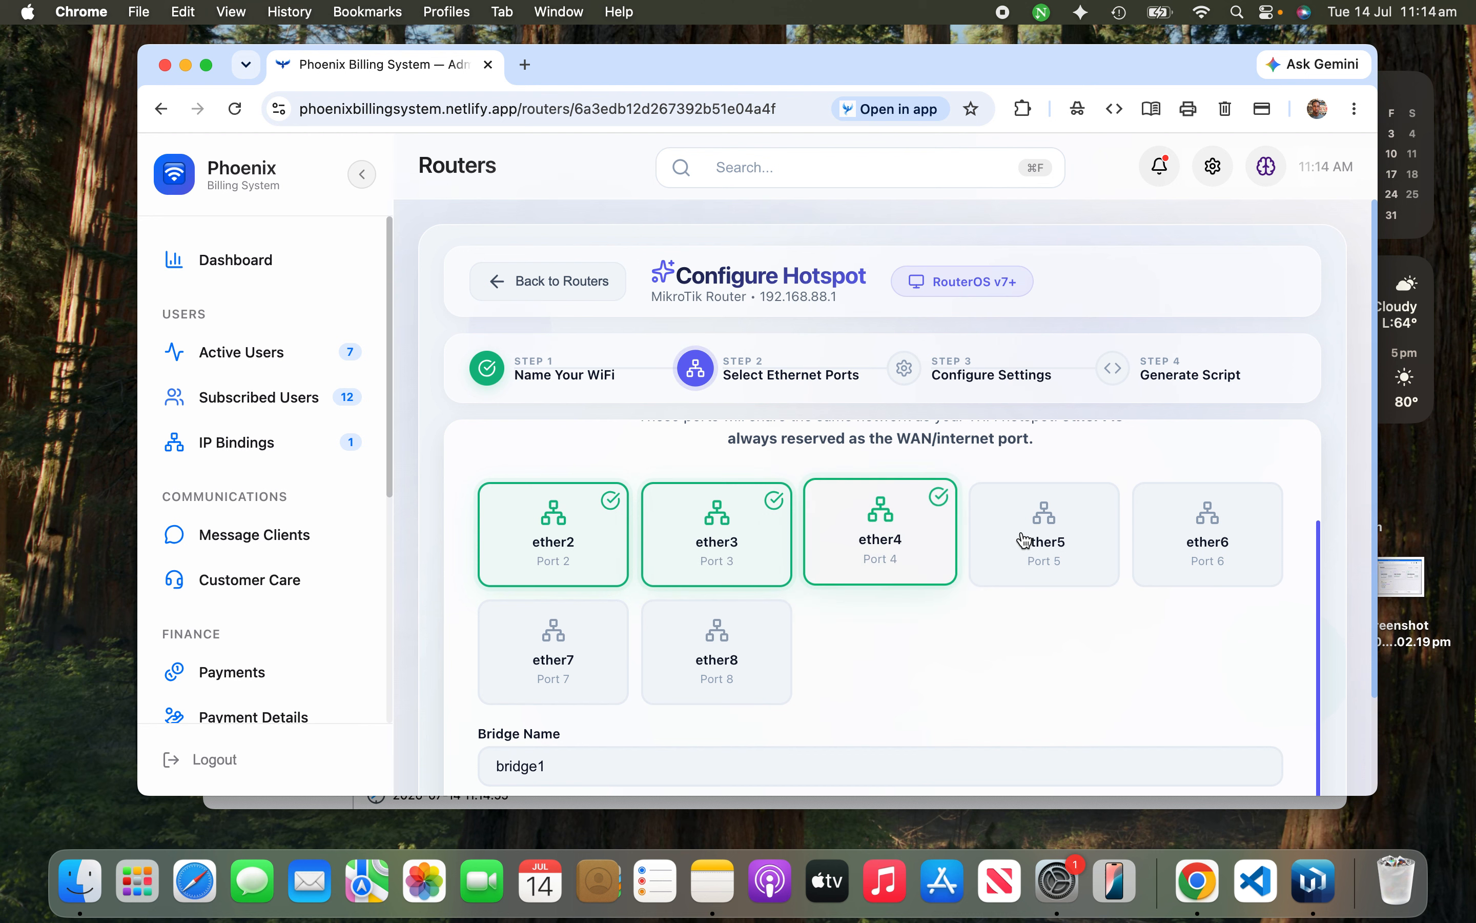
click(1046, 535)
scroll(927, 666, down, 5)
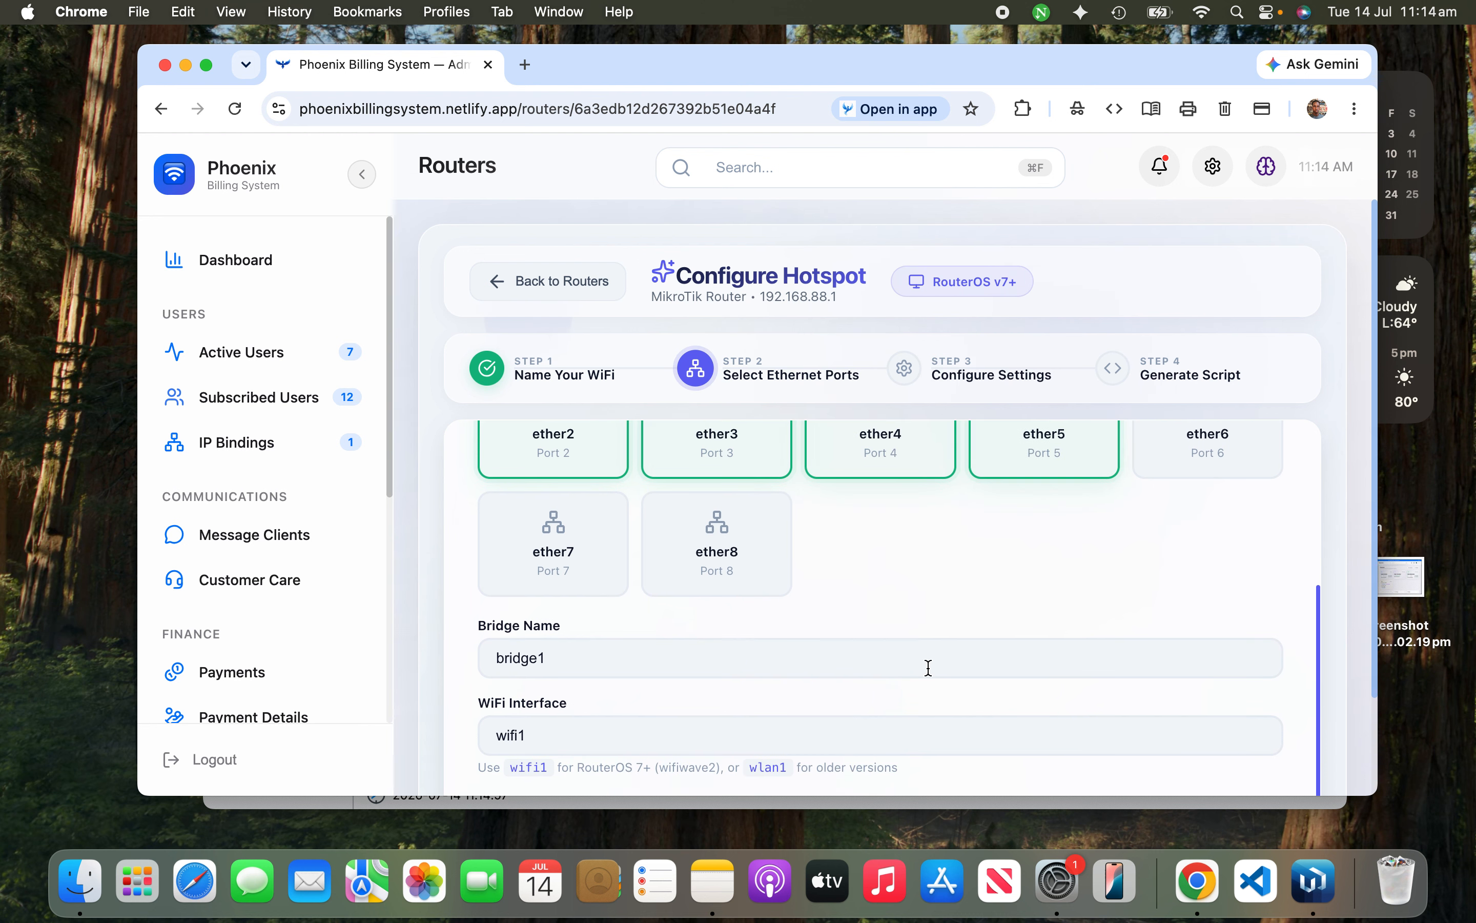
click(1191, 724)
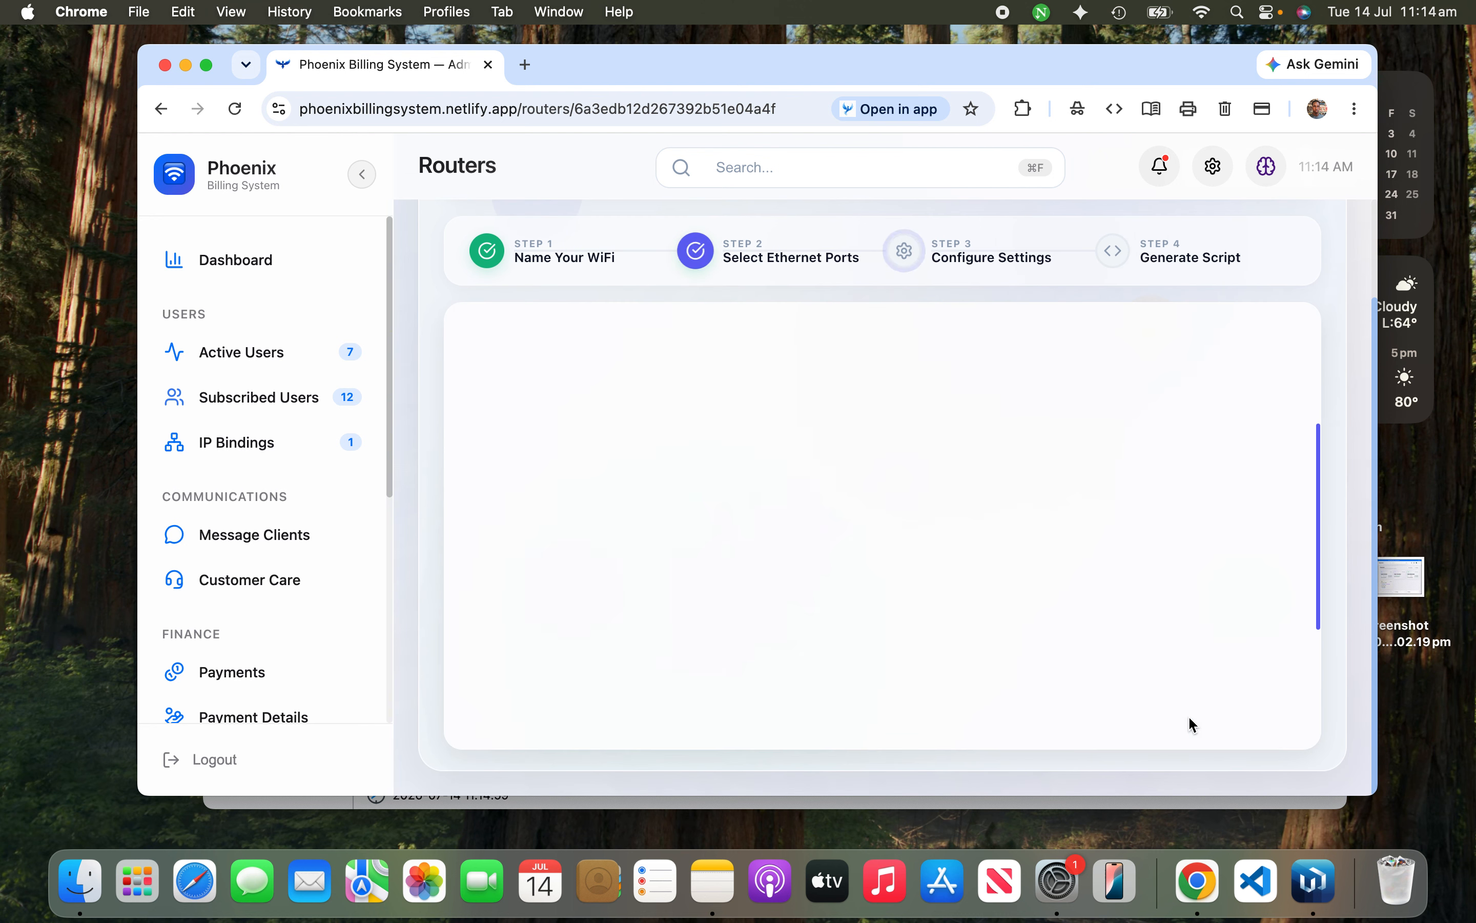
scroll(1050, 649, down, 5)
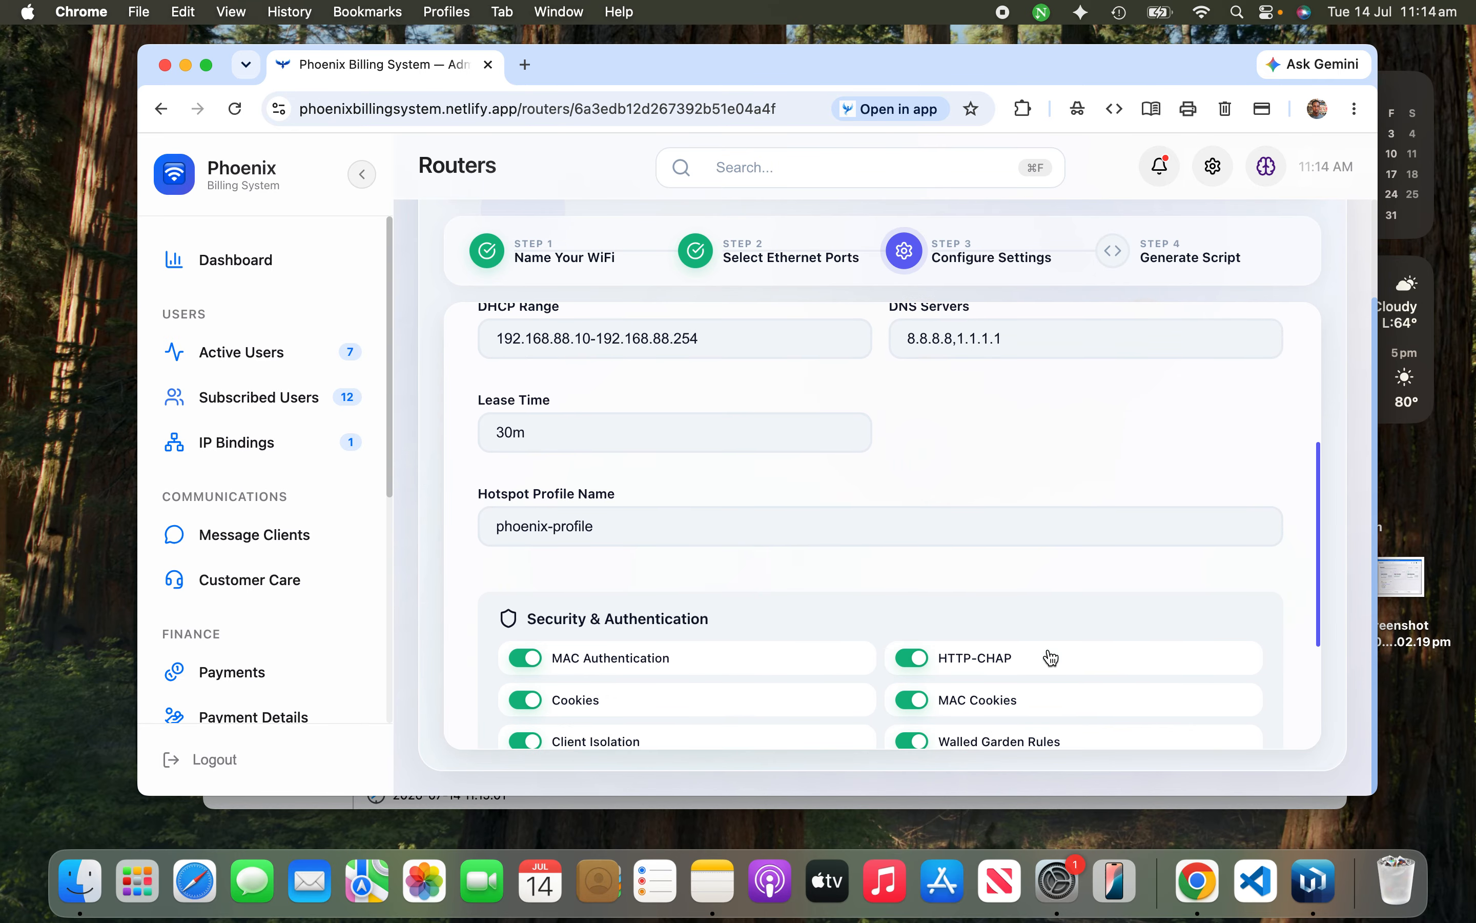
Step: Keep the default DHCP settings, generate and copy the hotspot script, then switch to WinBox
click(1144, 727)
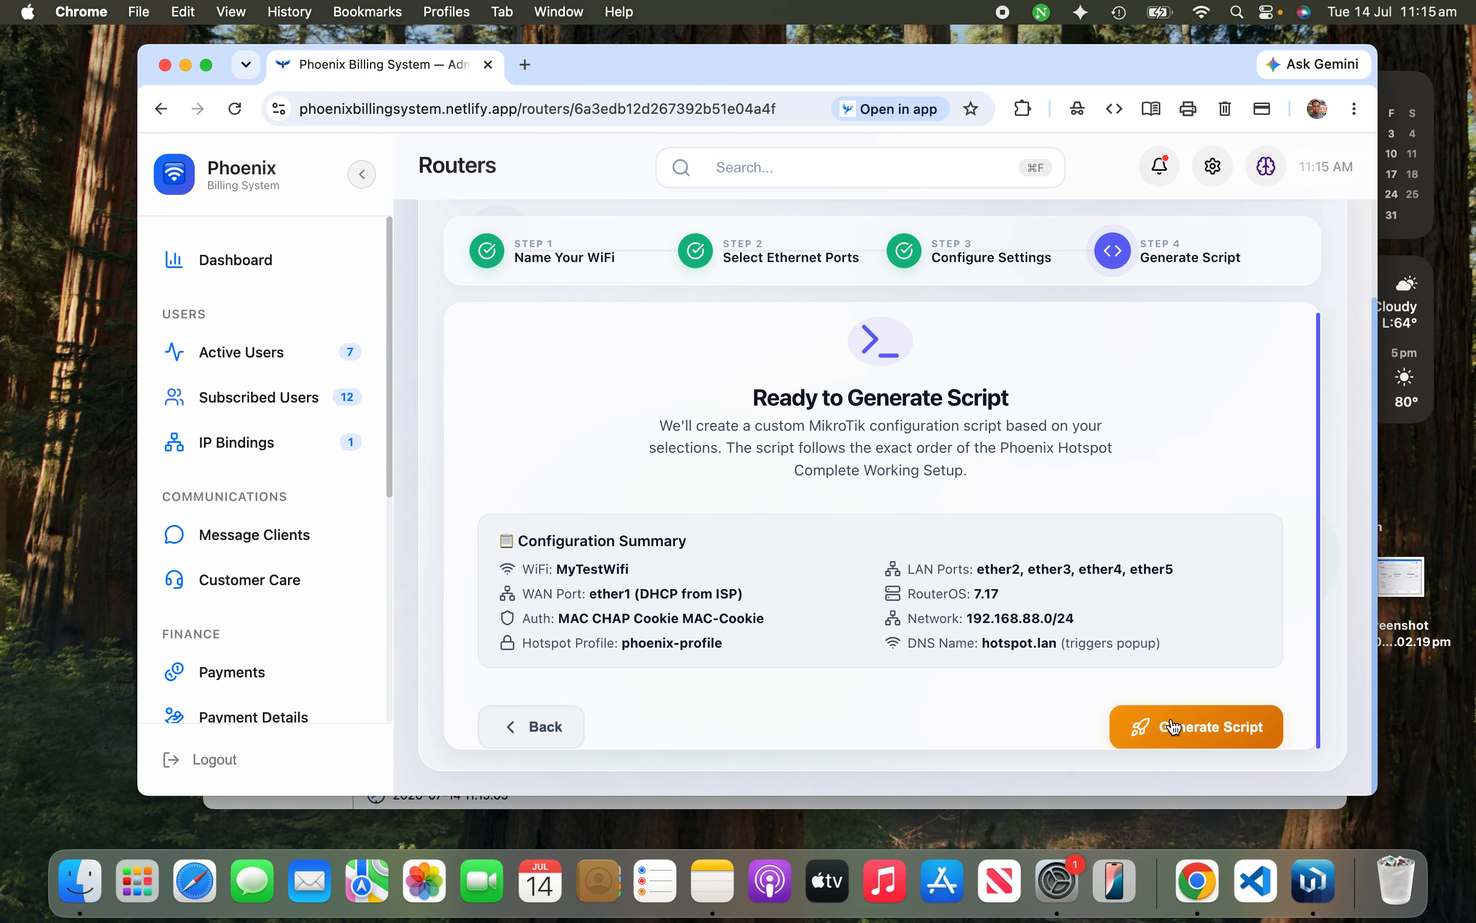
click(1170, 726)
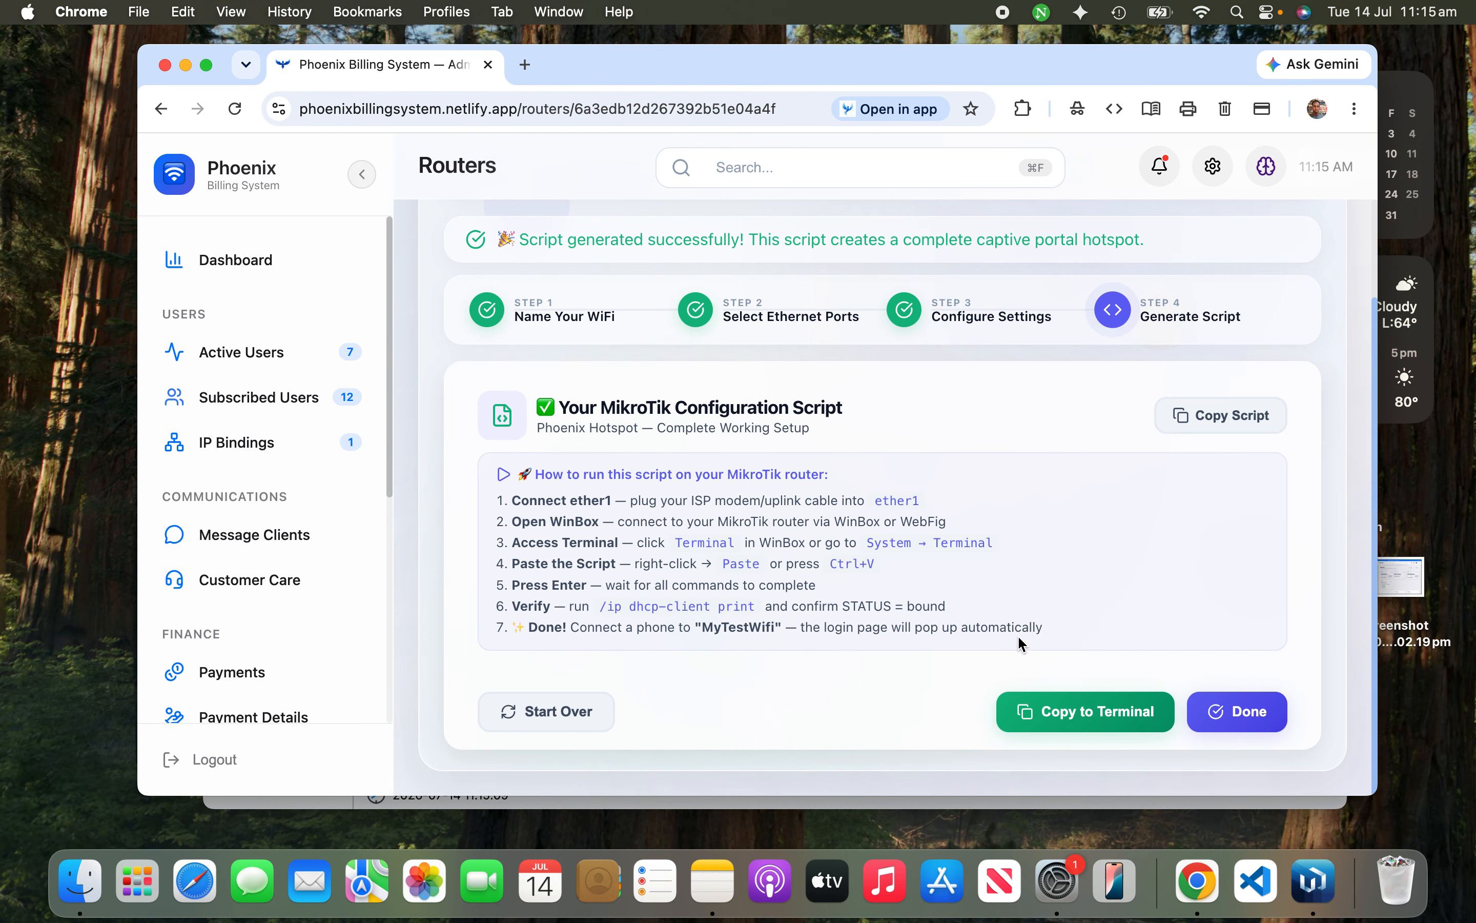
click(1025, 718)
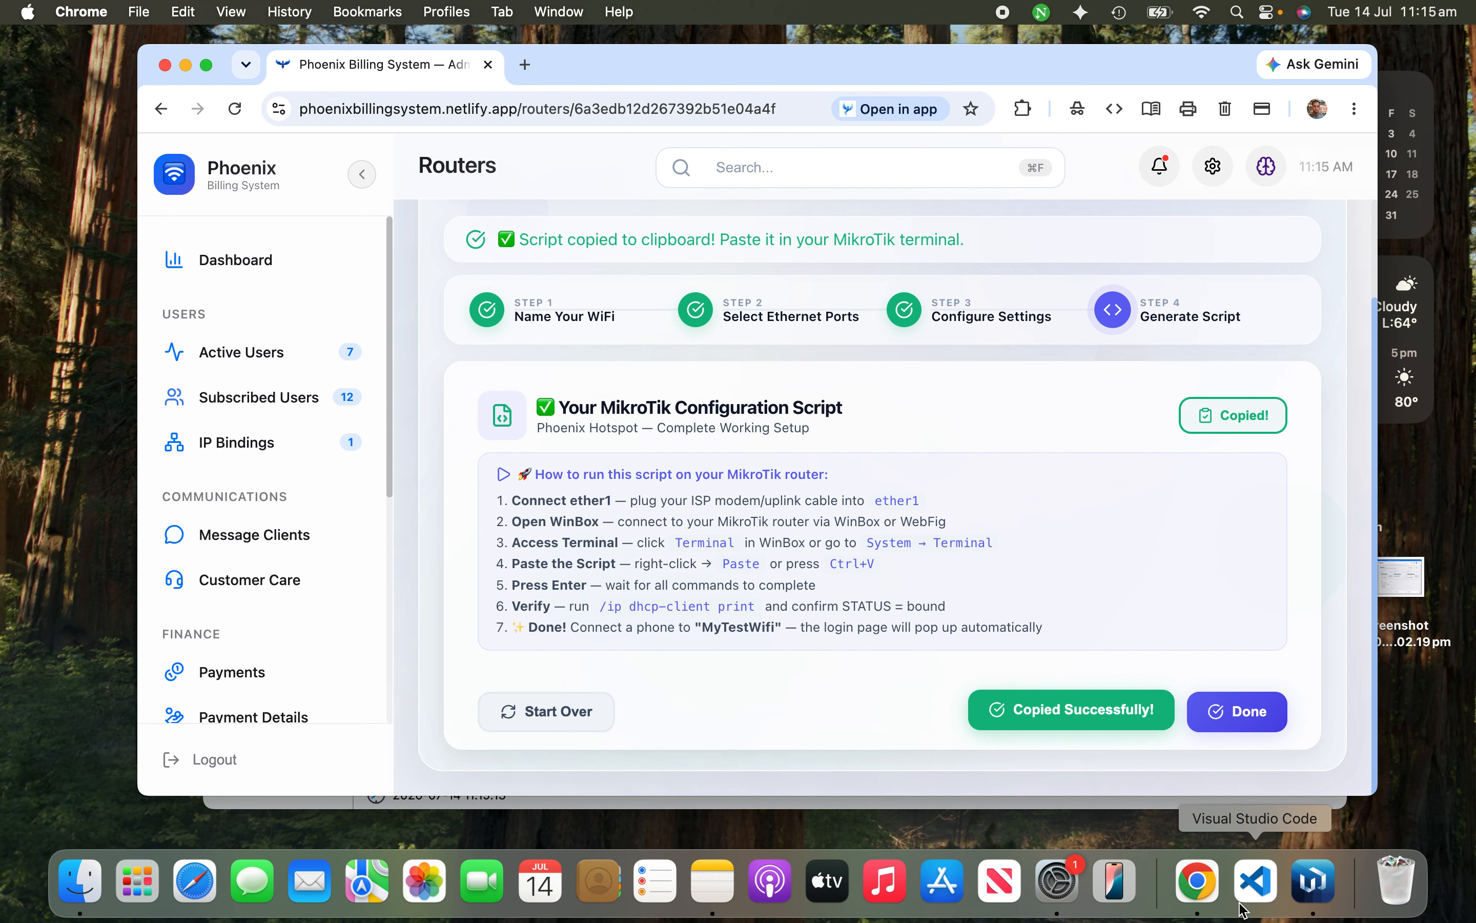
click(1314, 882)
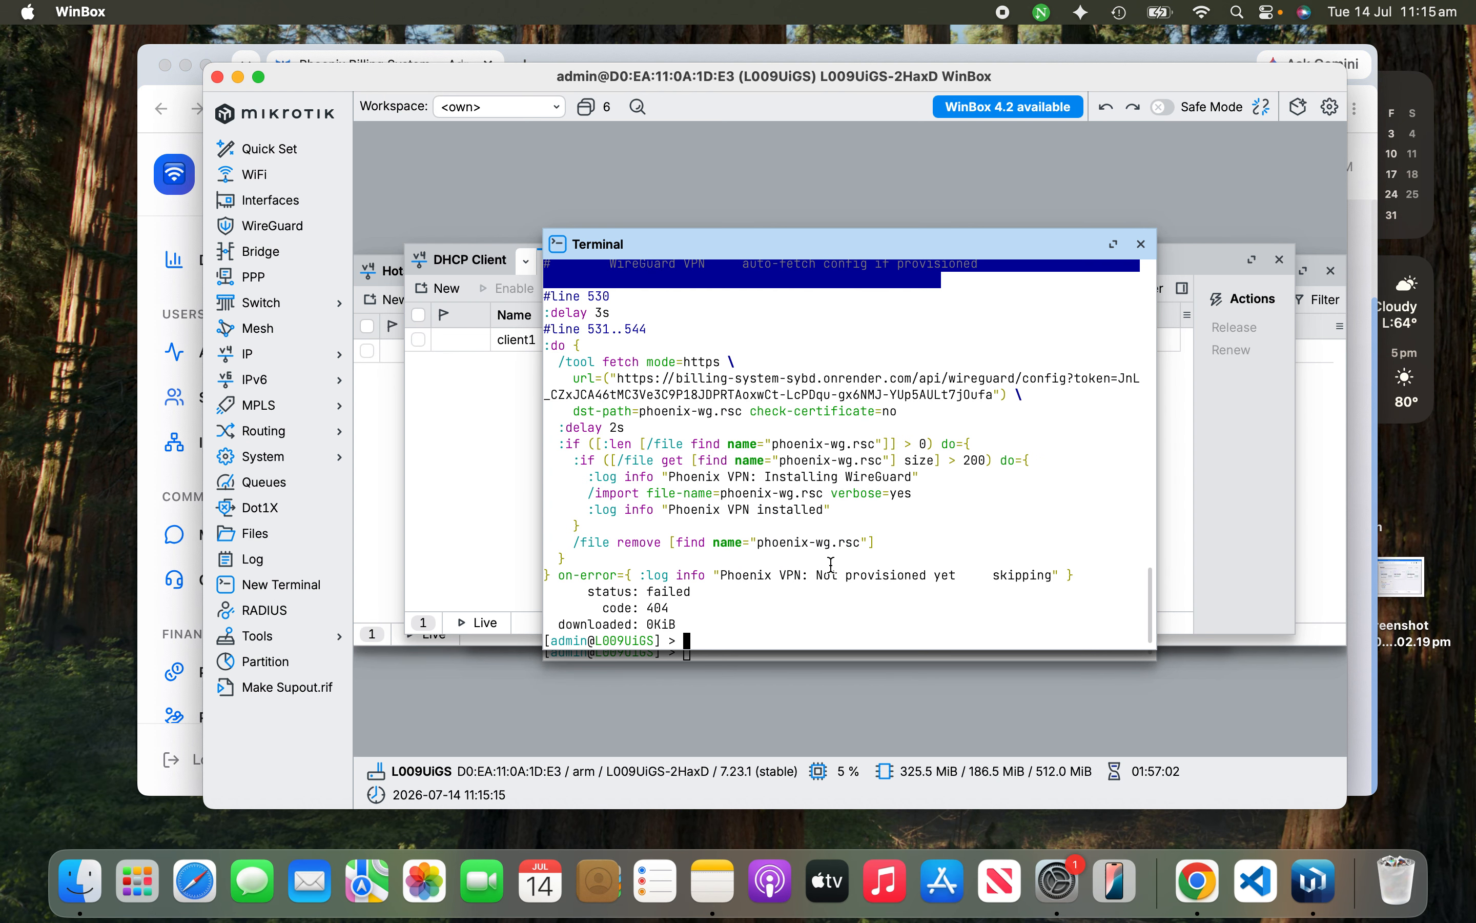
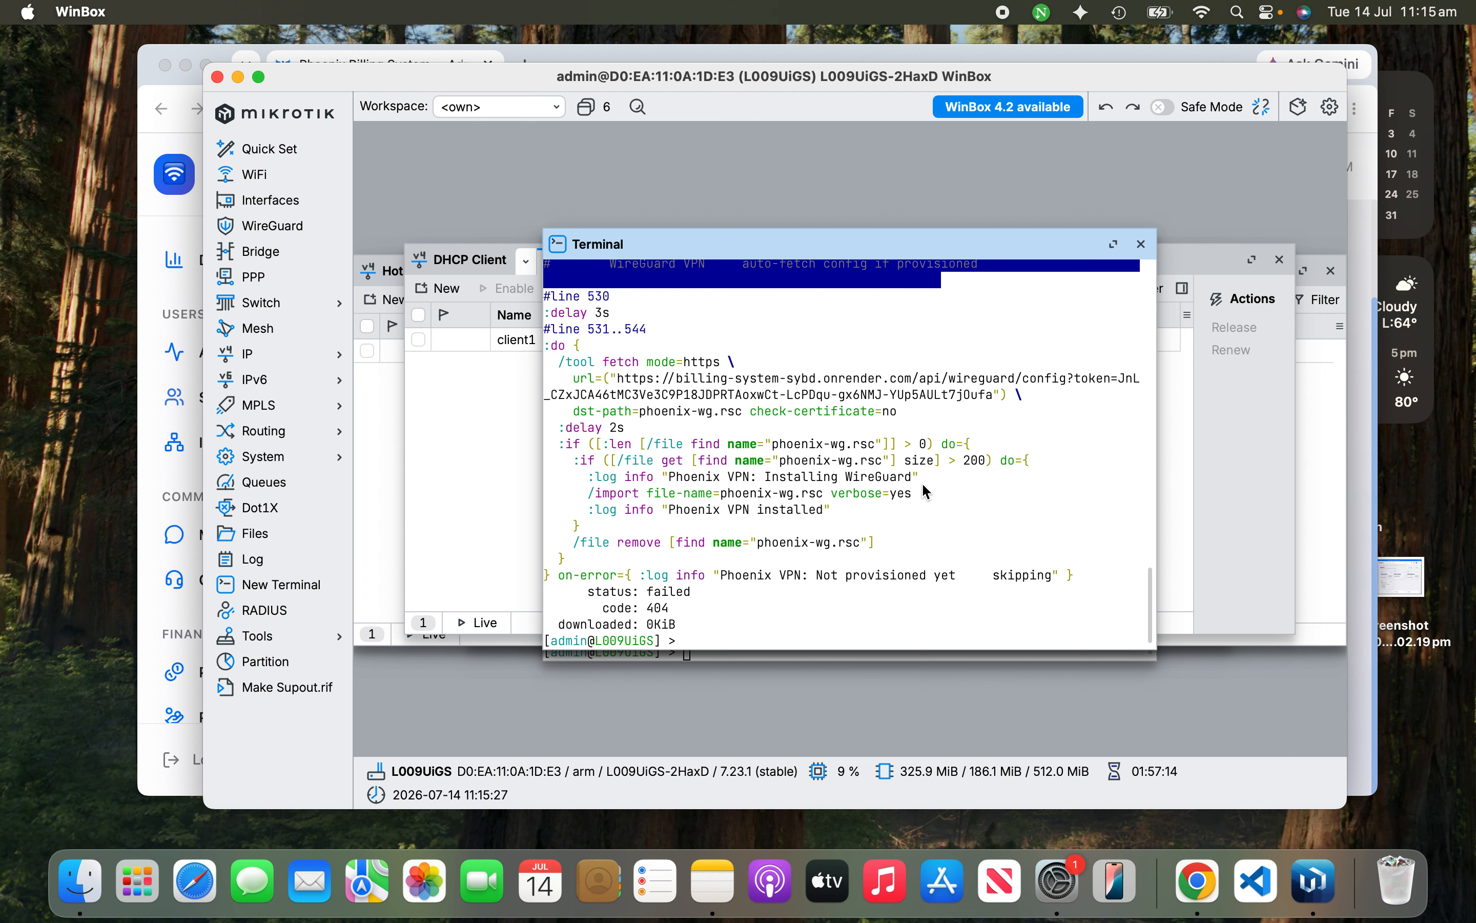
Step: In Chrome, open Phoenix's Settings page and go to RogStarShop's MikroTik Terminal Setup card
click(1198, 880)
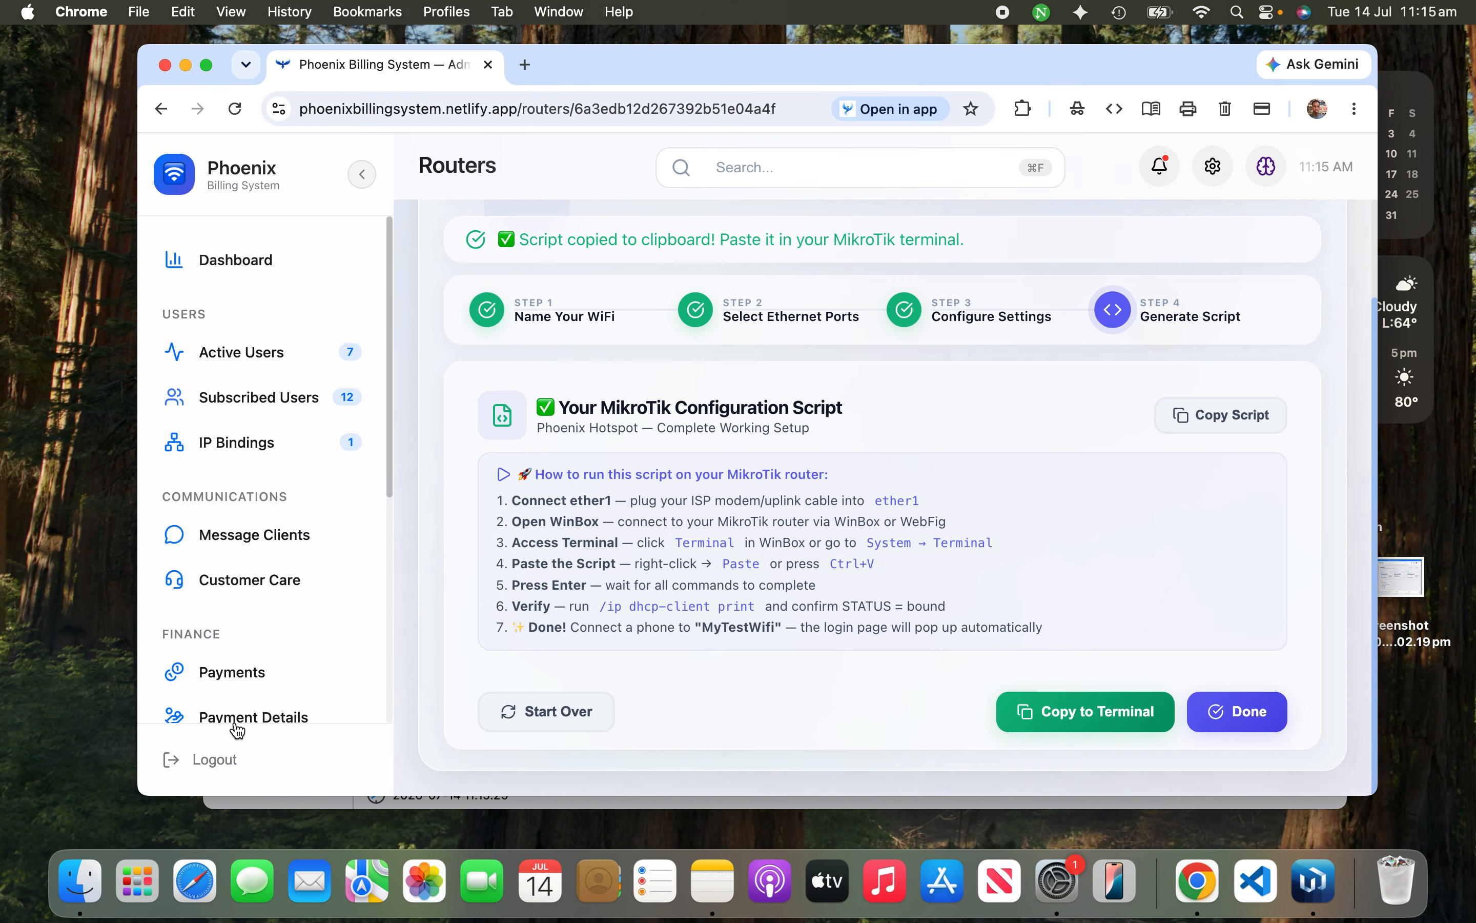
scroll(207, 672, down, 3)
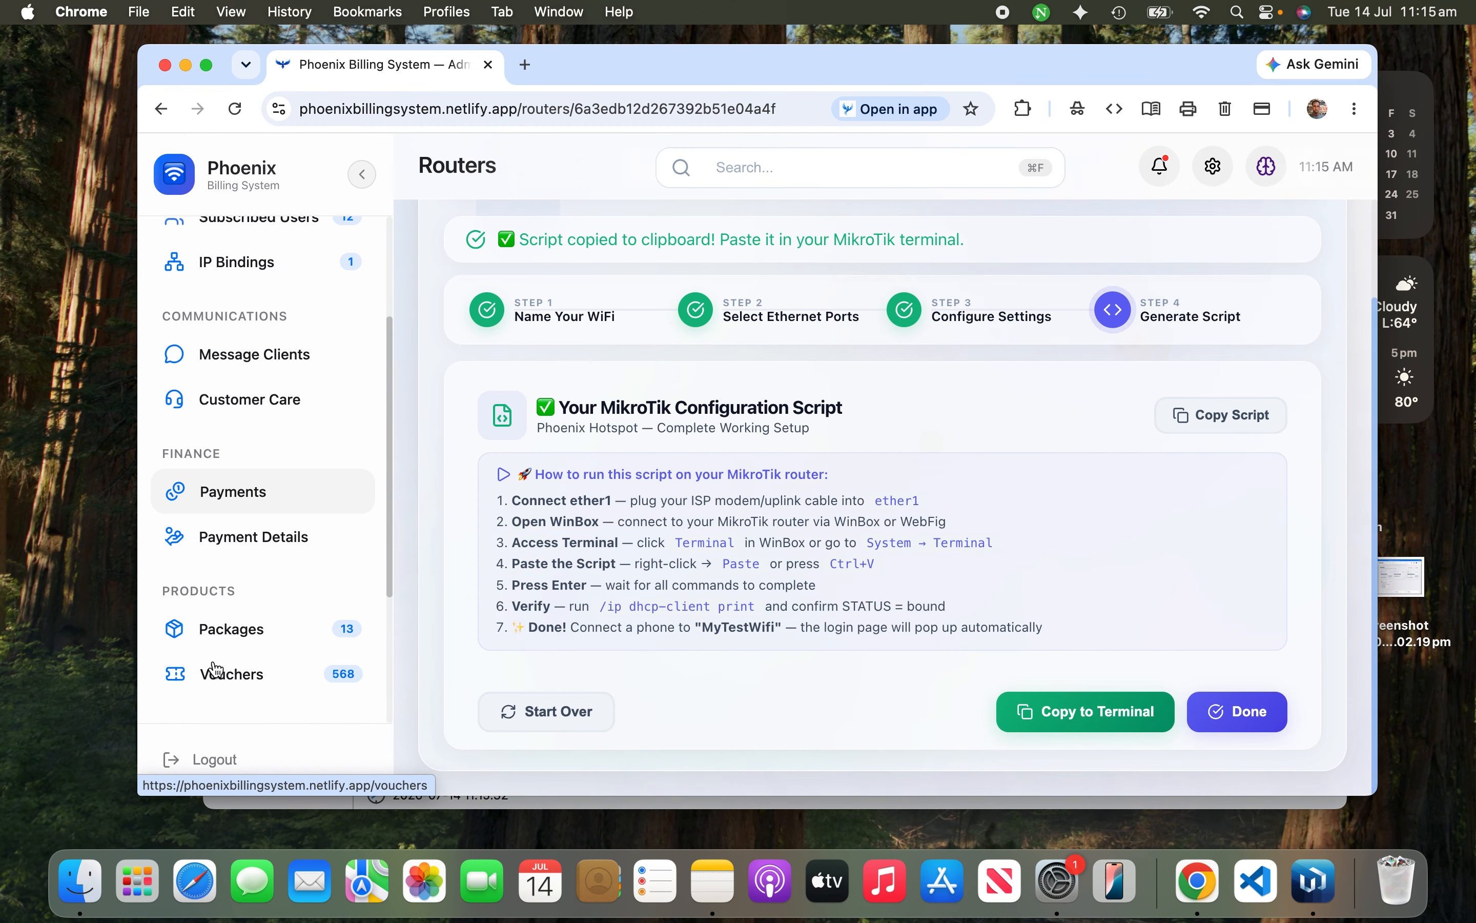
scroll(216, 668, down, 3)
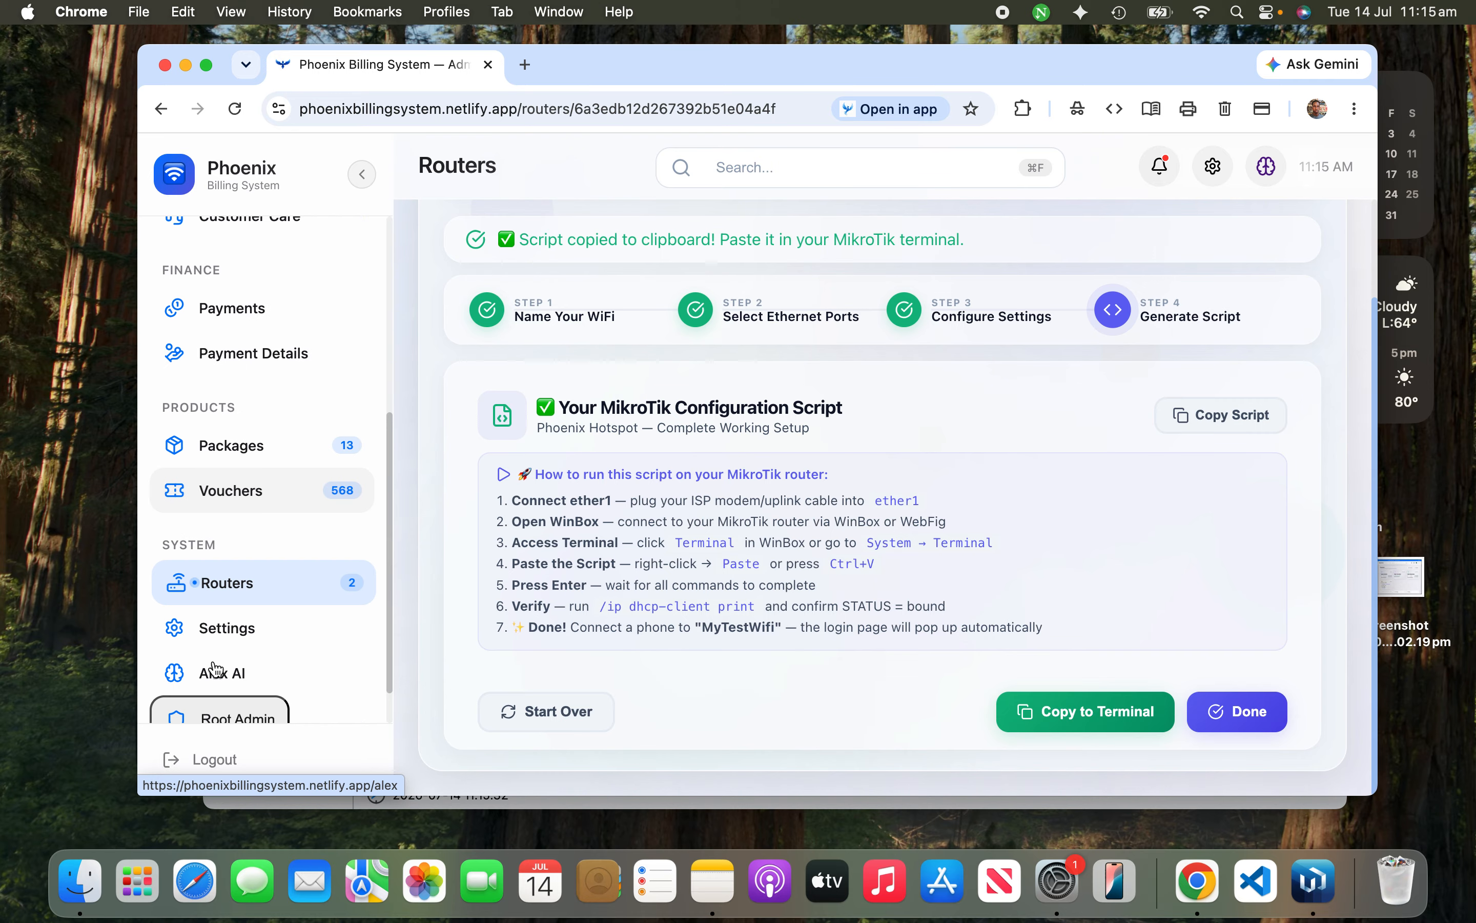
click(230, 635)
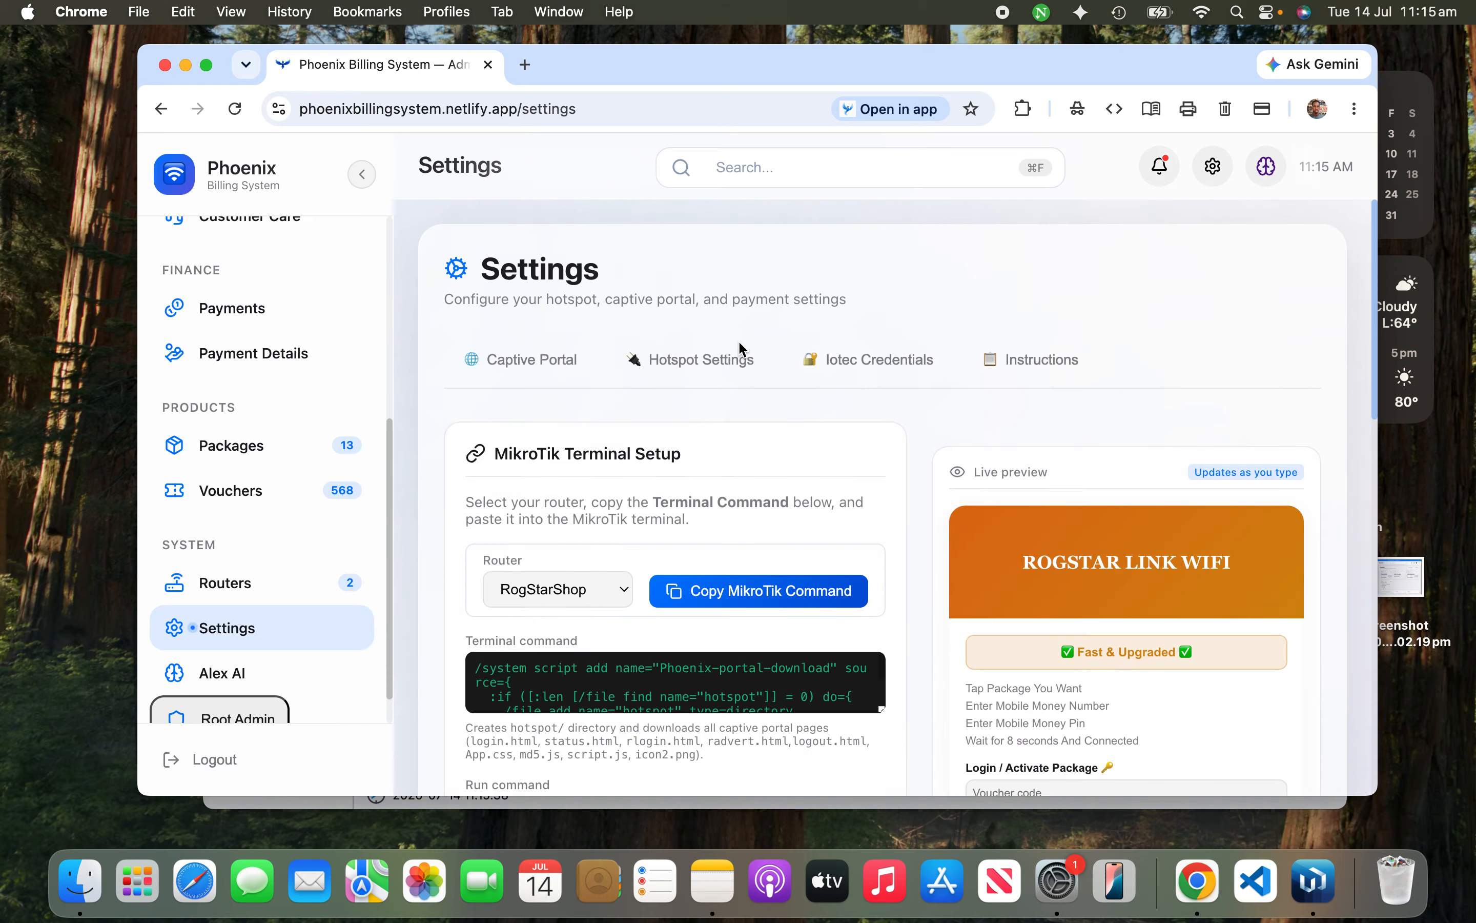
scroll(770, 416, down, 3)
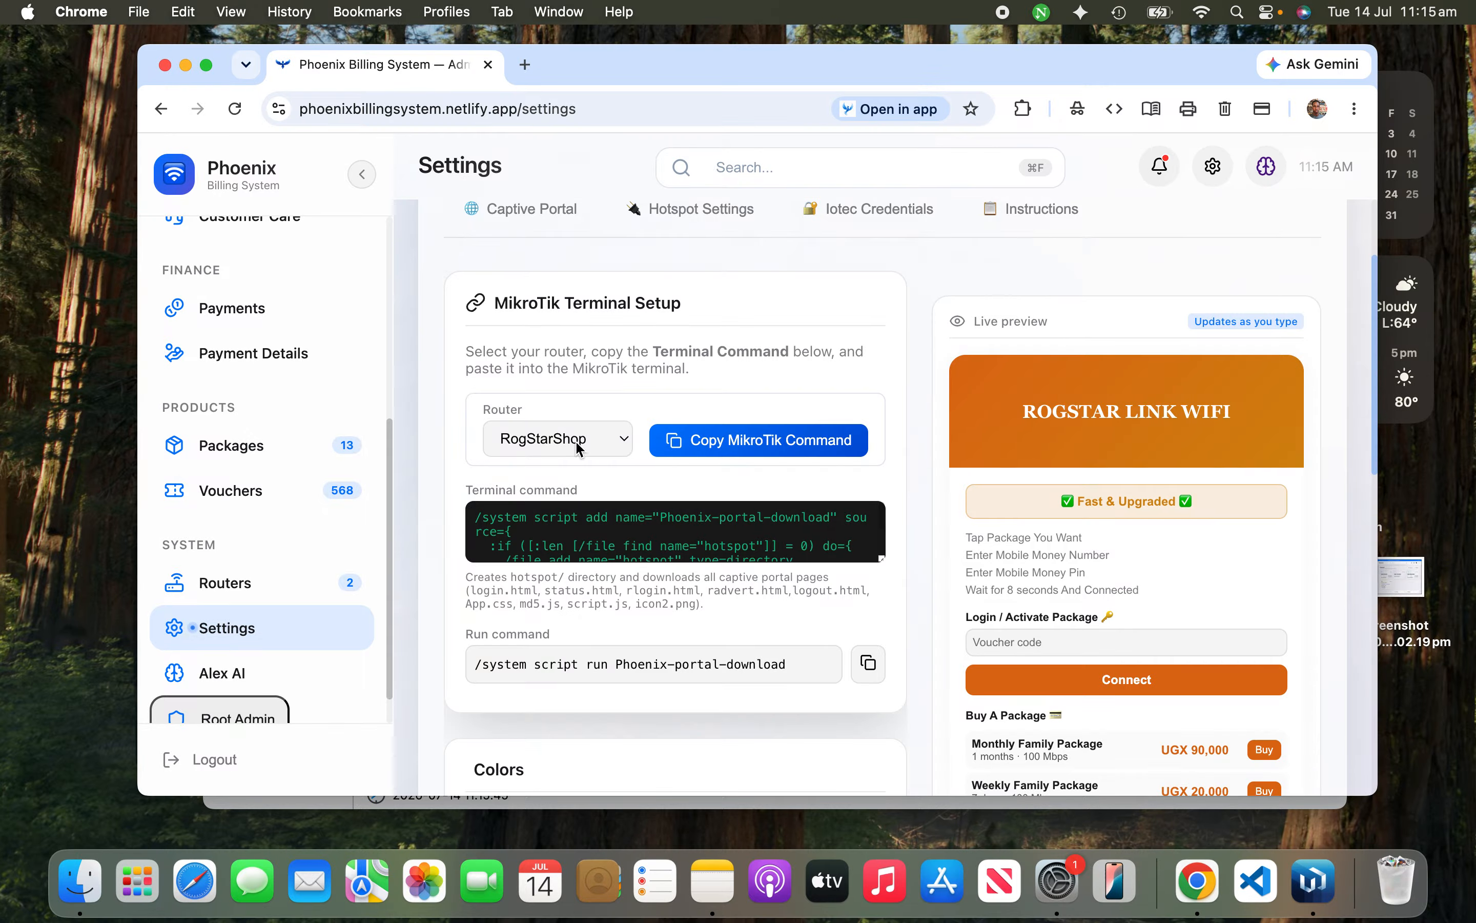
click(578, 447)
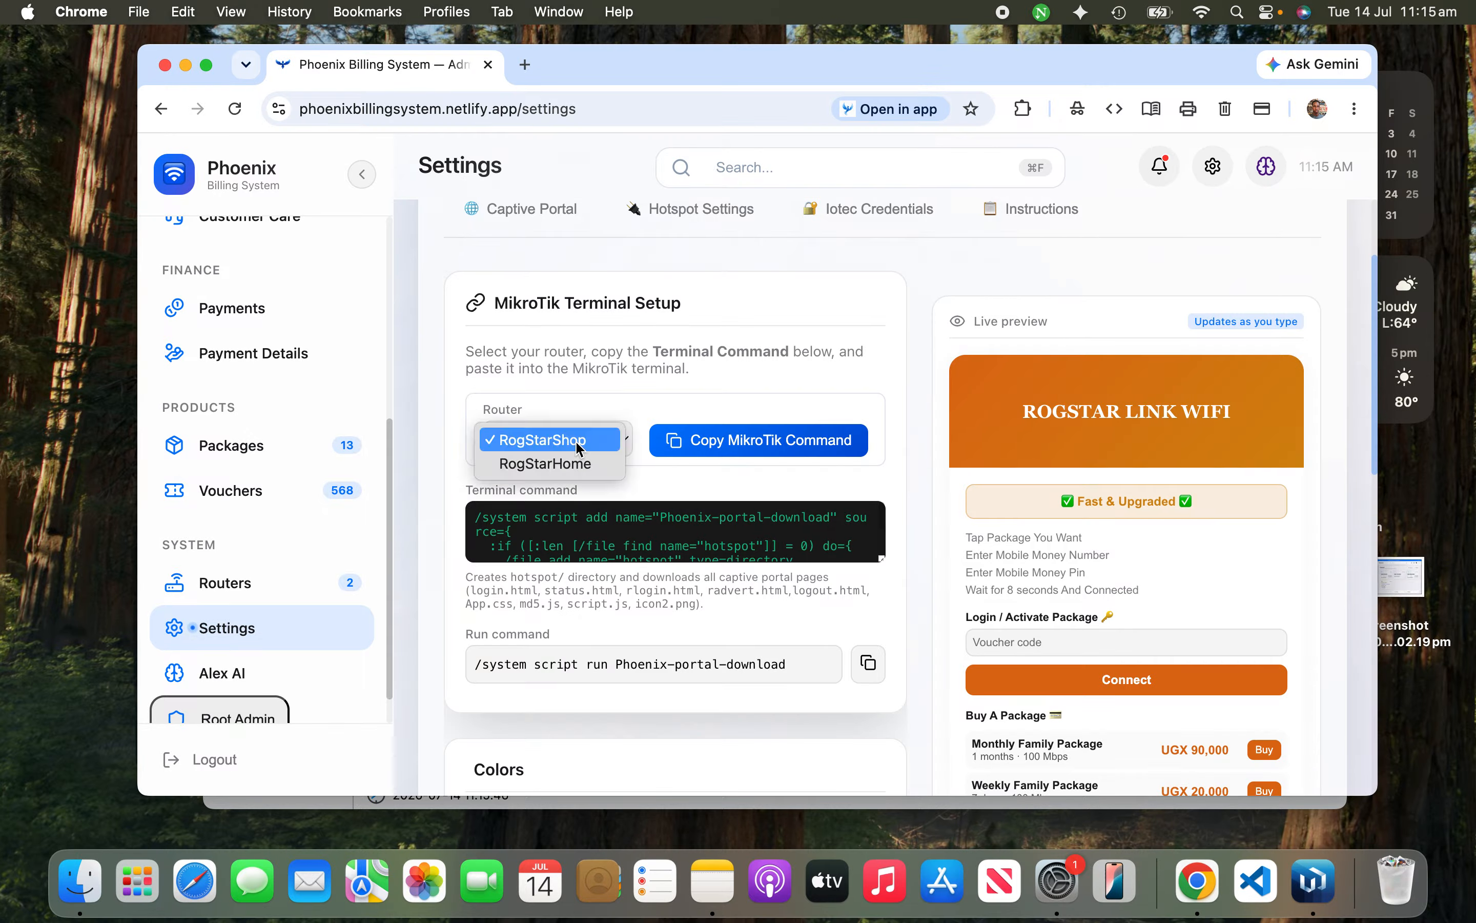
Step: Preview RogStarHome's blue portal and packages, then reselect RogStarShop as the router
click(649, 370)
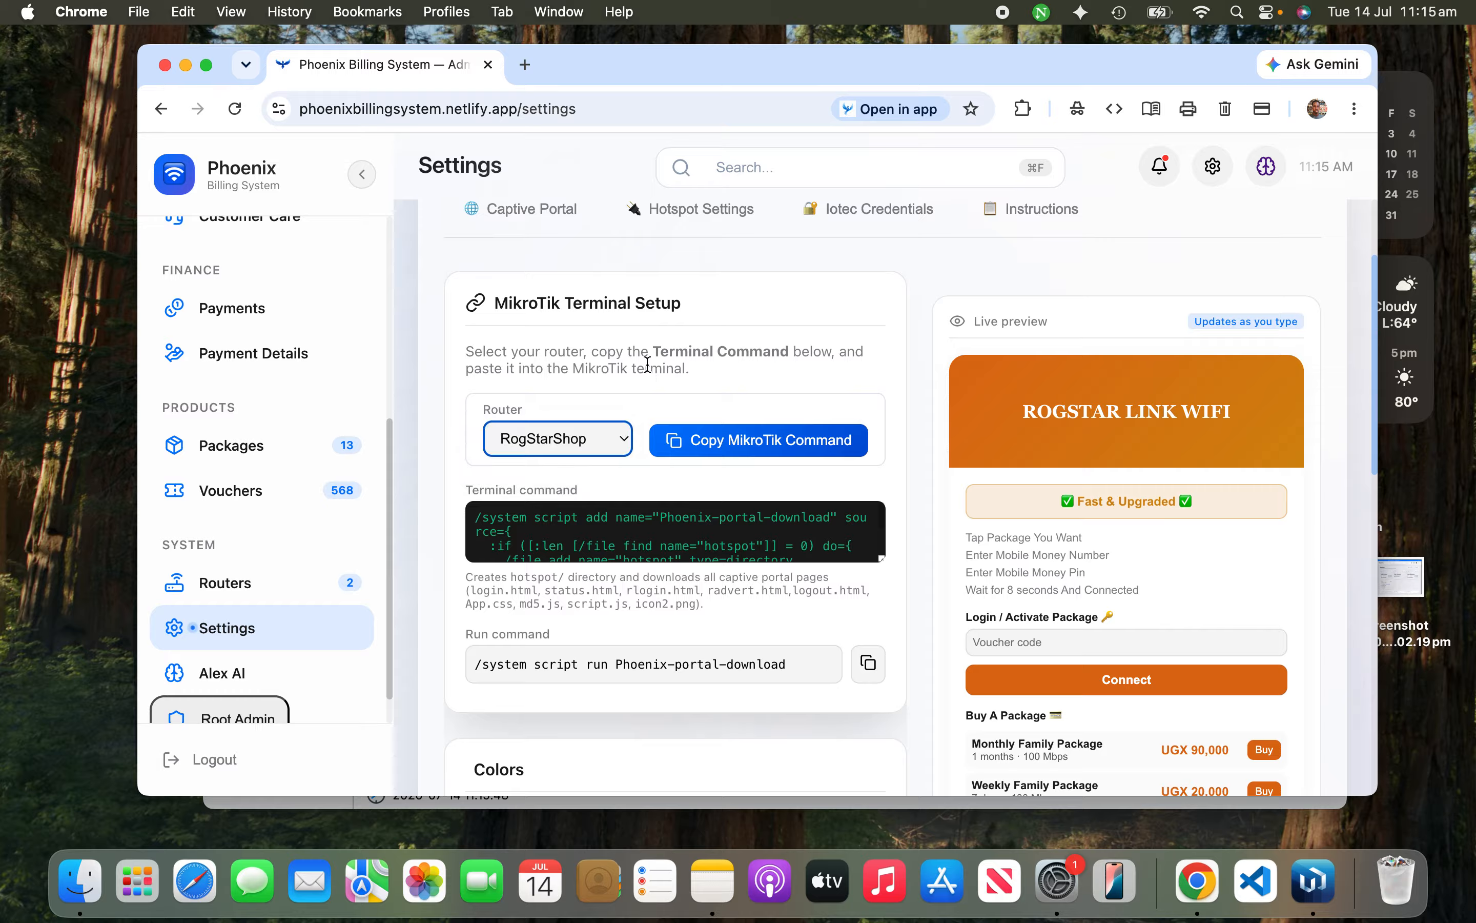
click(558, 446)
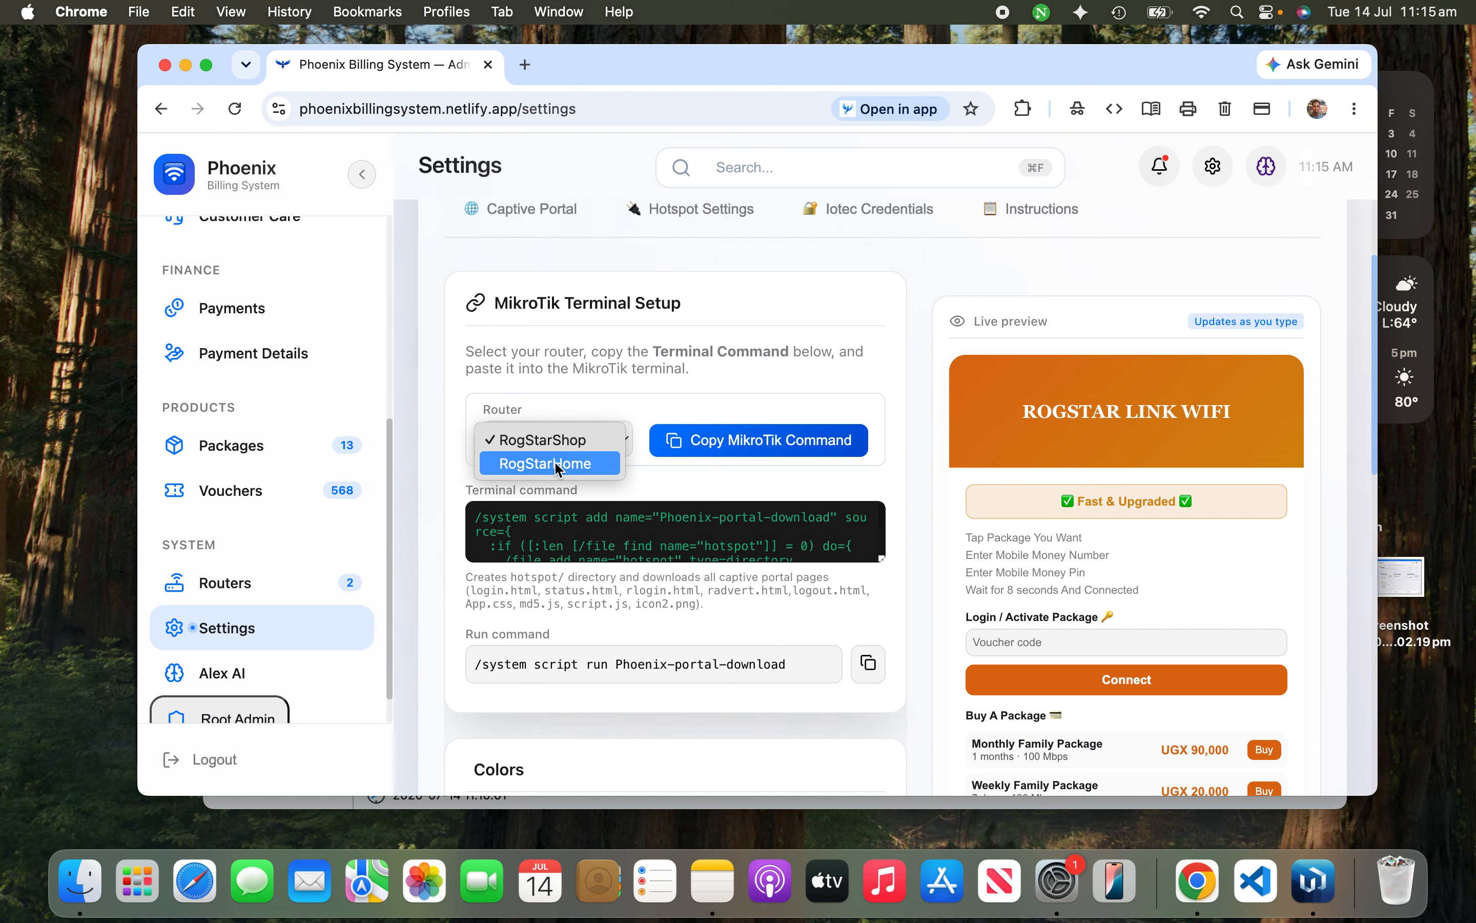
key(Escape)
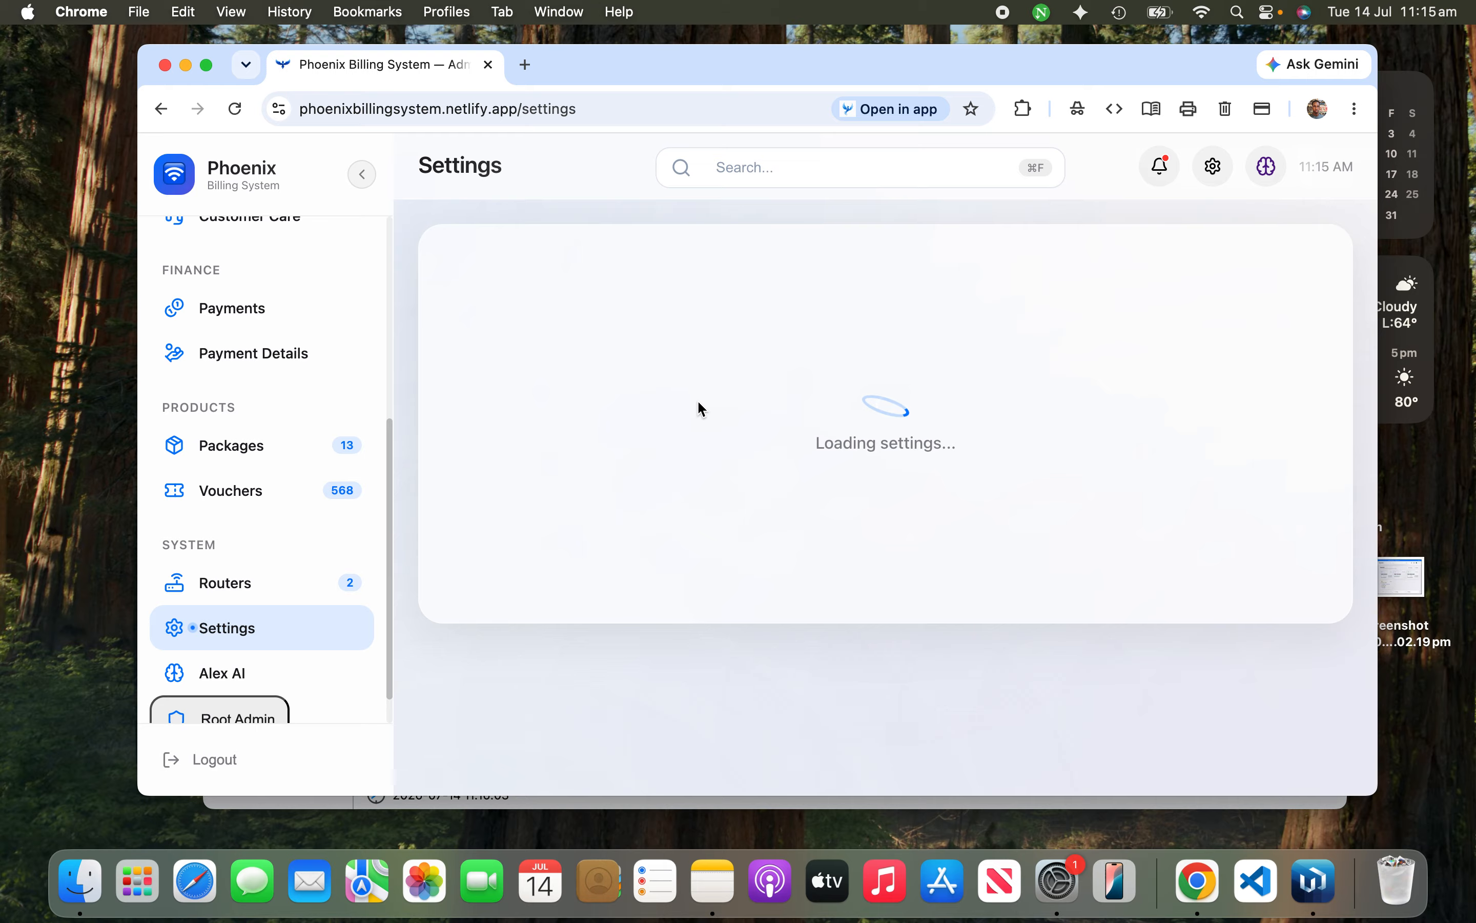
scroll(697, 400, down, 5)
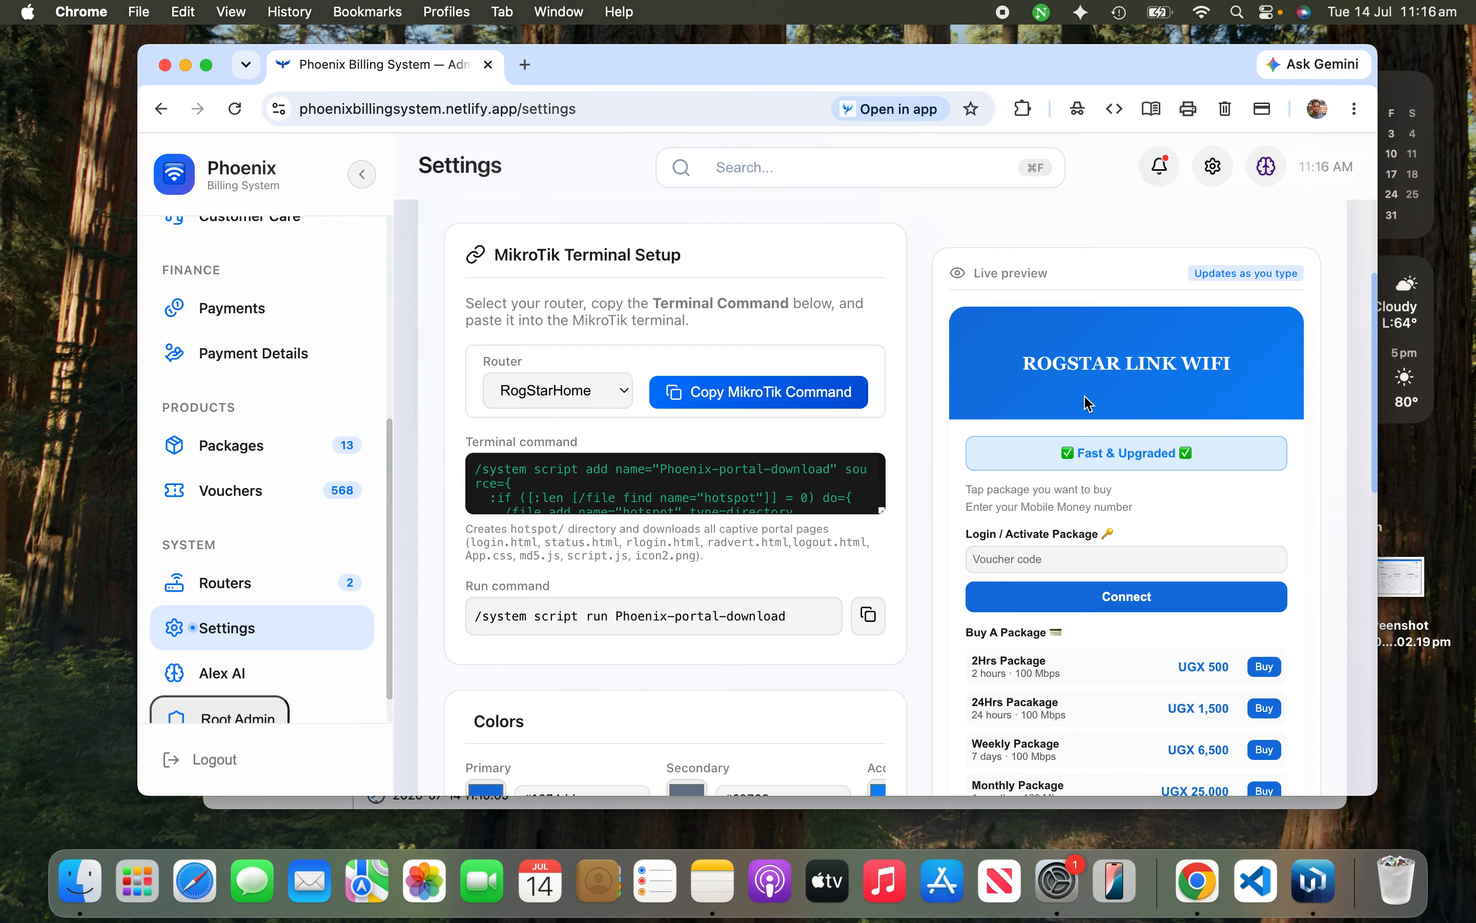
scroll(1177, 529, down, 3)
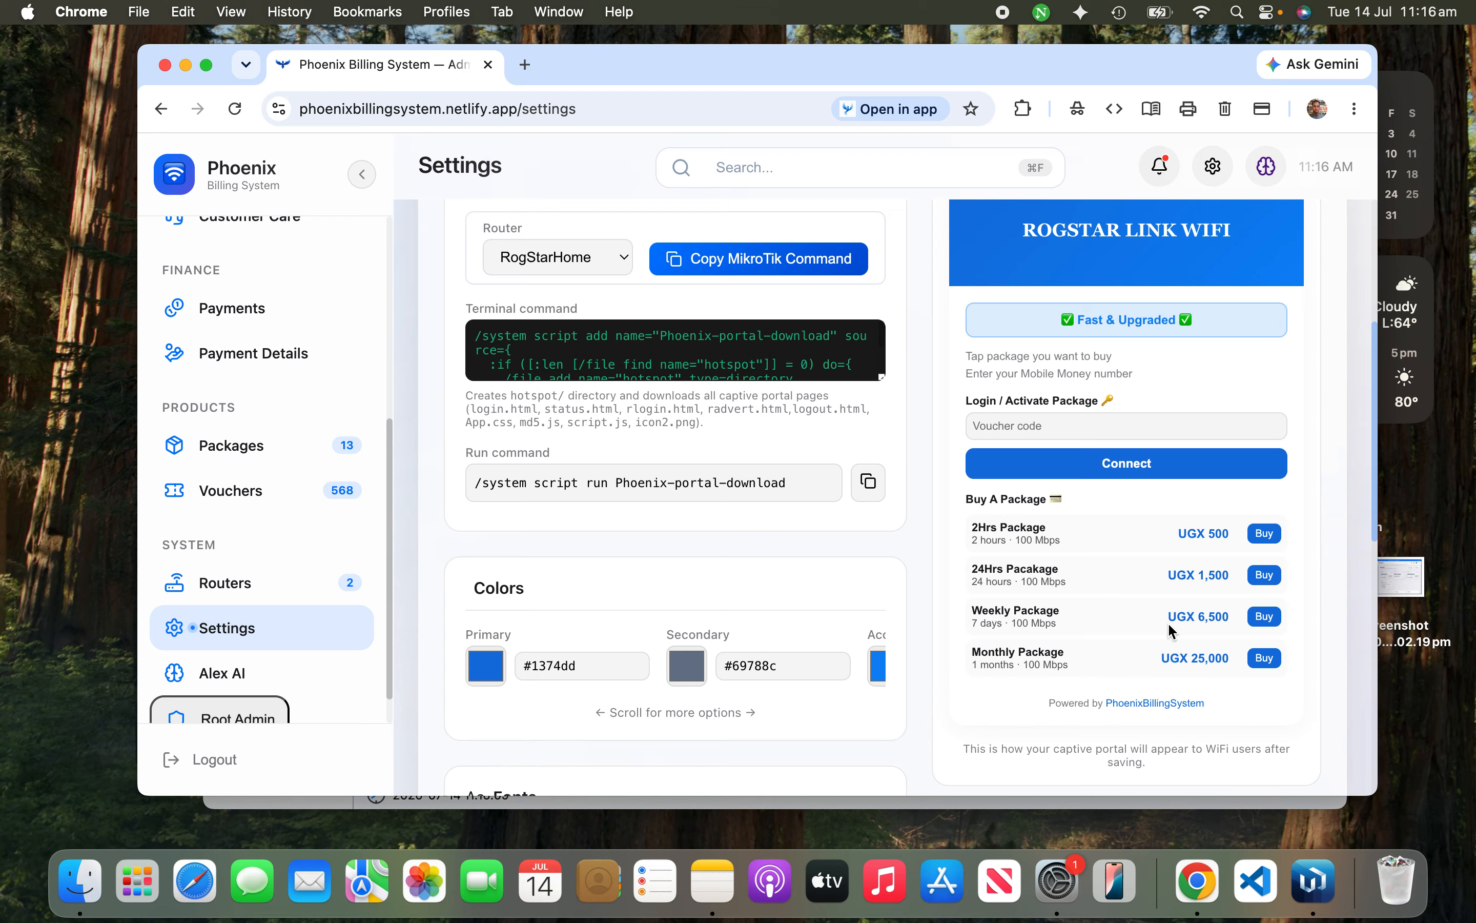
click(550, 263)
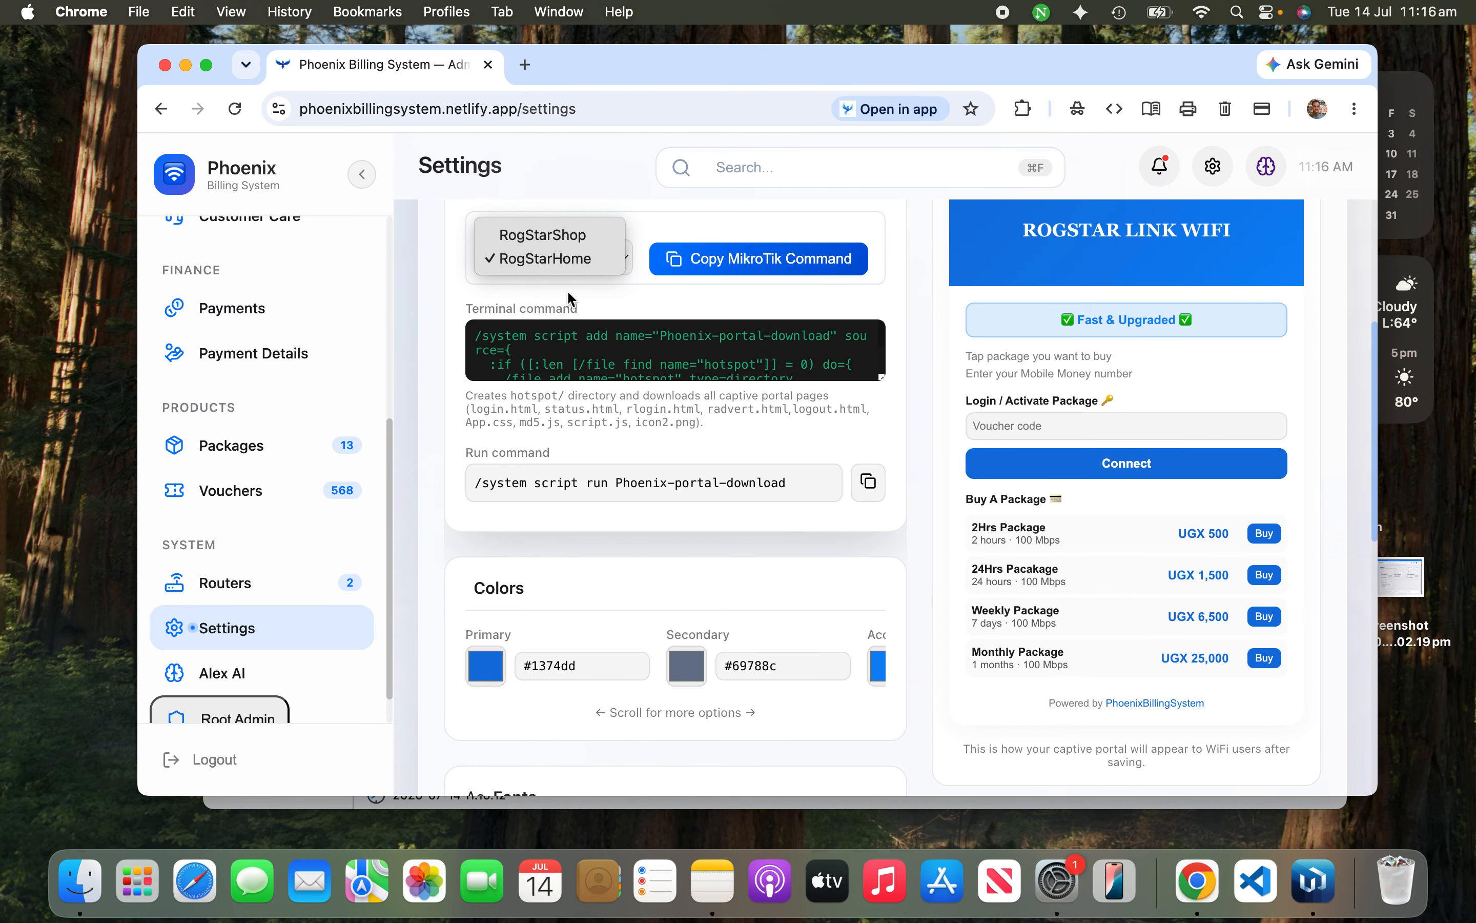
click(565, 237)
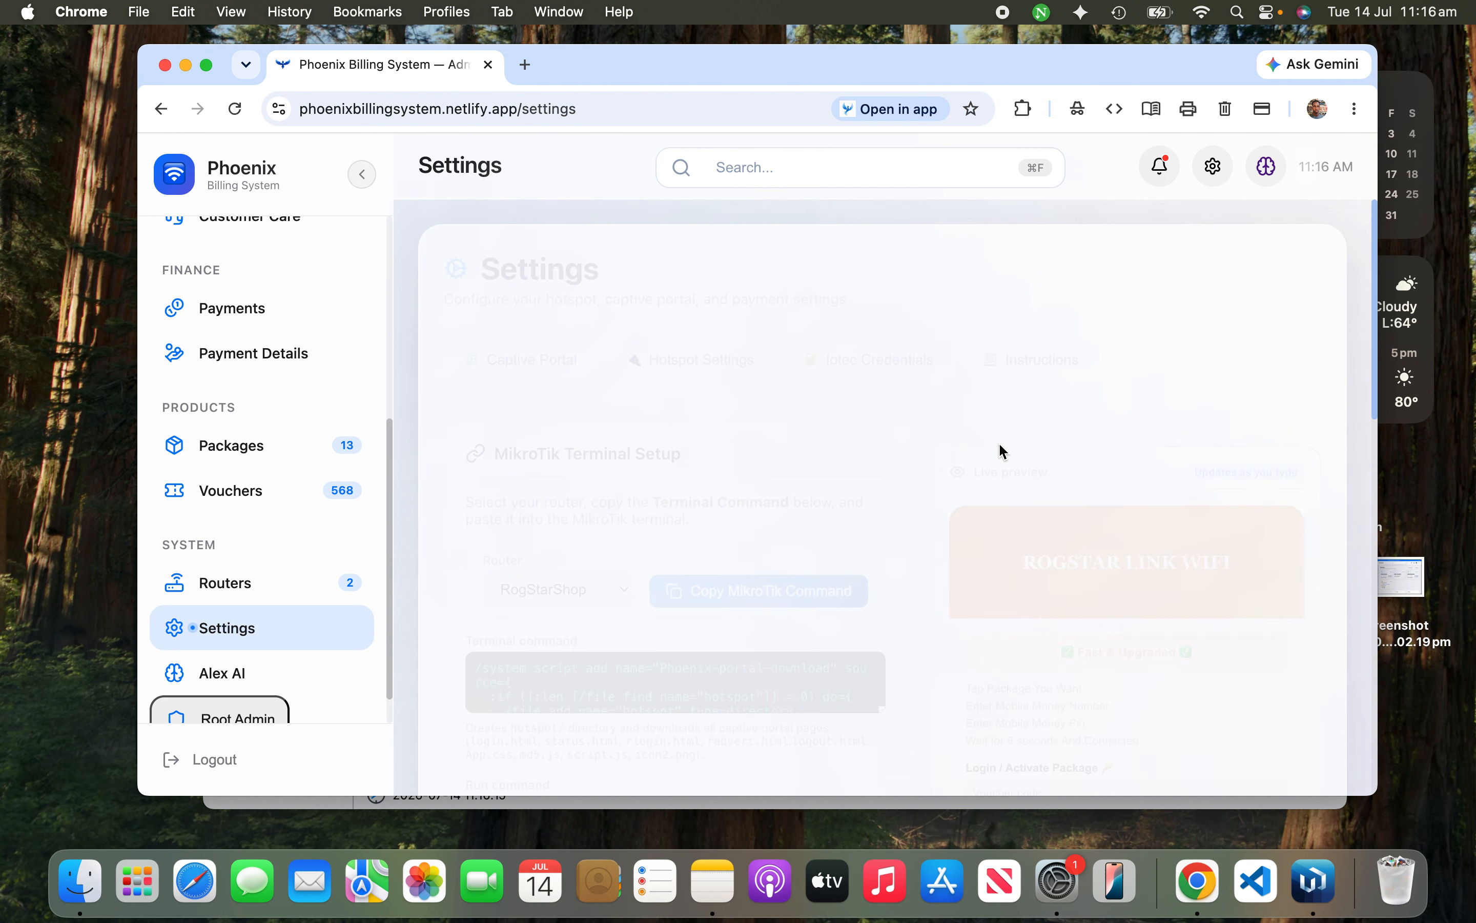
scroll(1018, 474, down, 3)
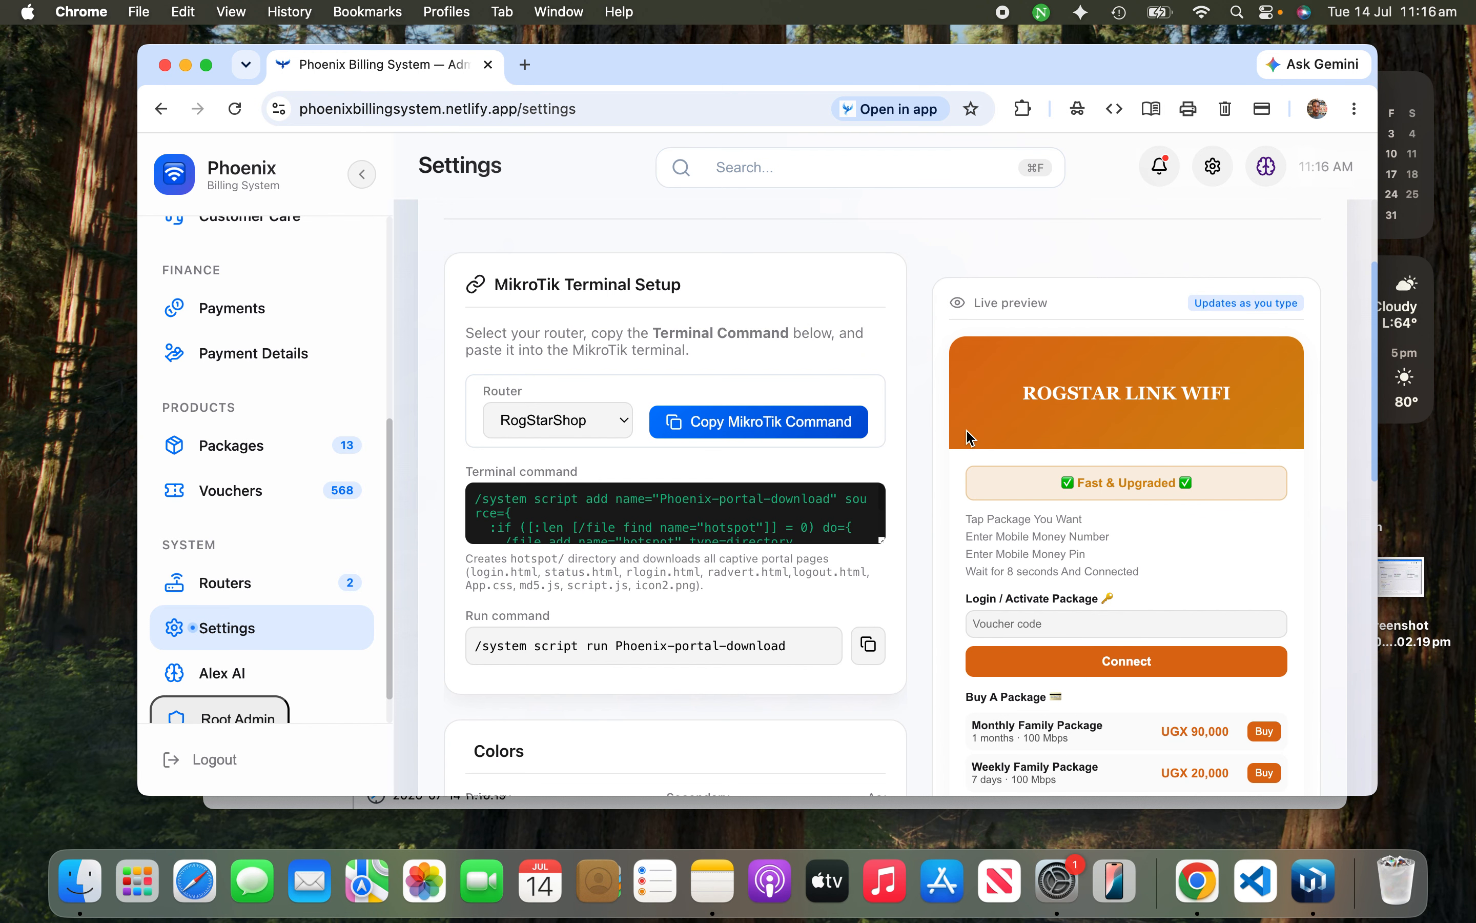
scroll(732, 593, down, 4)
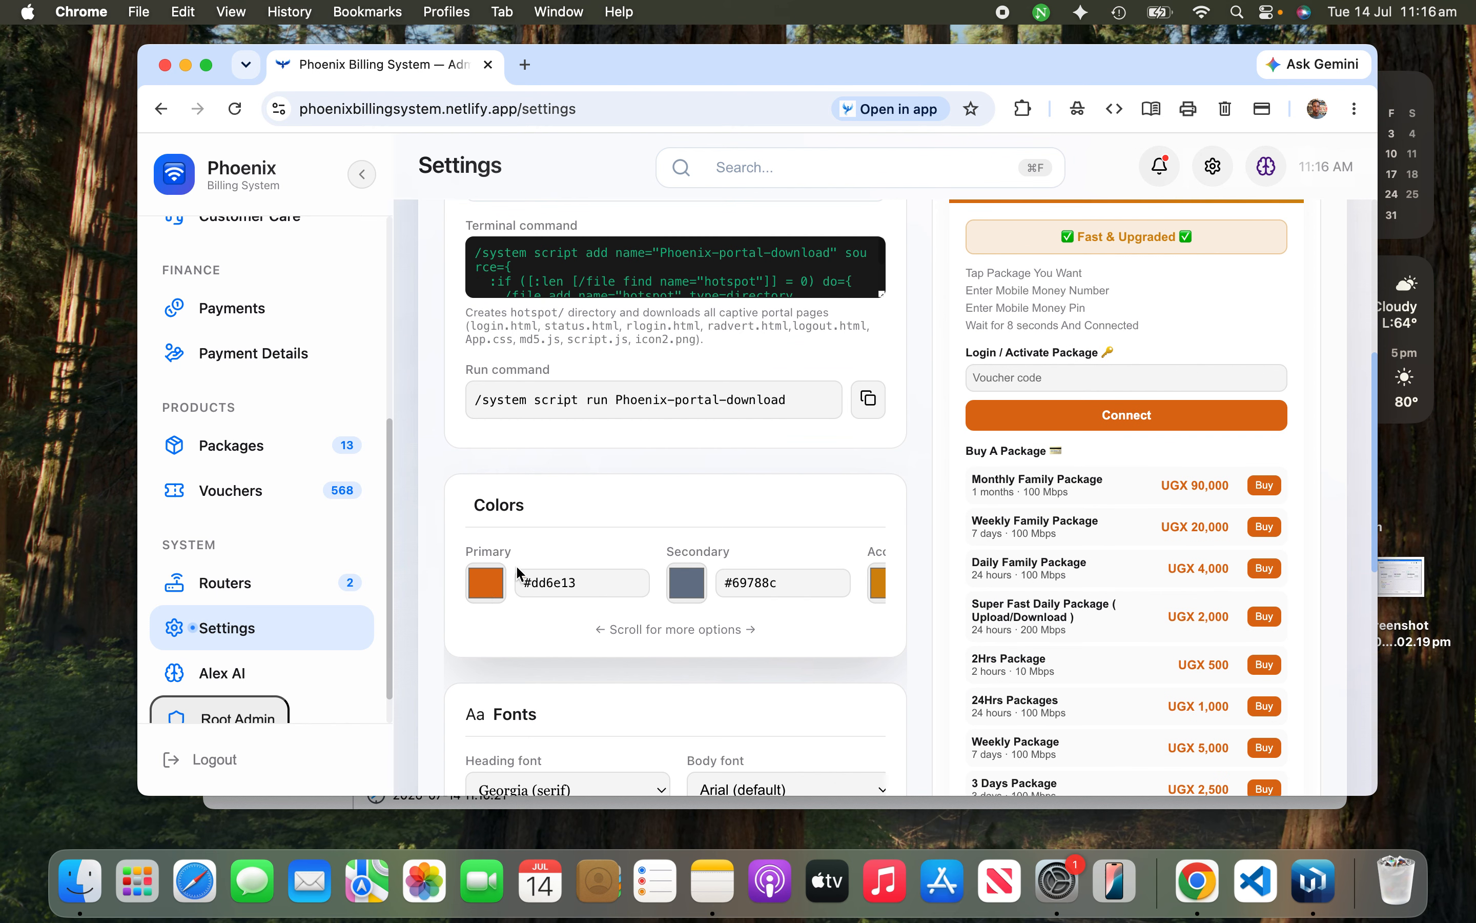
scroll(777, 606, right, 3)
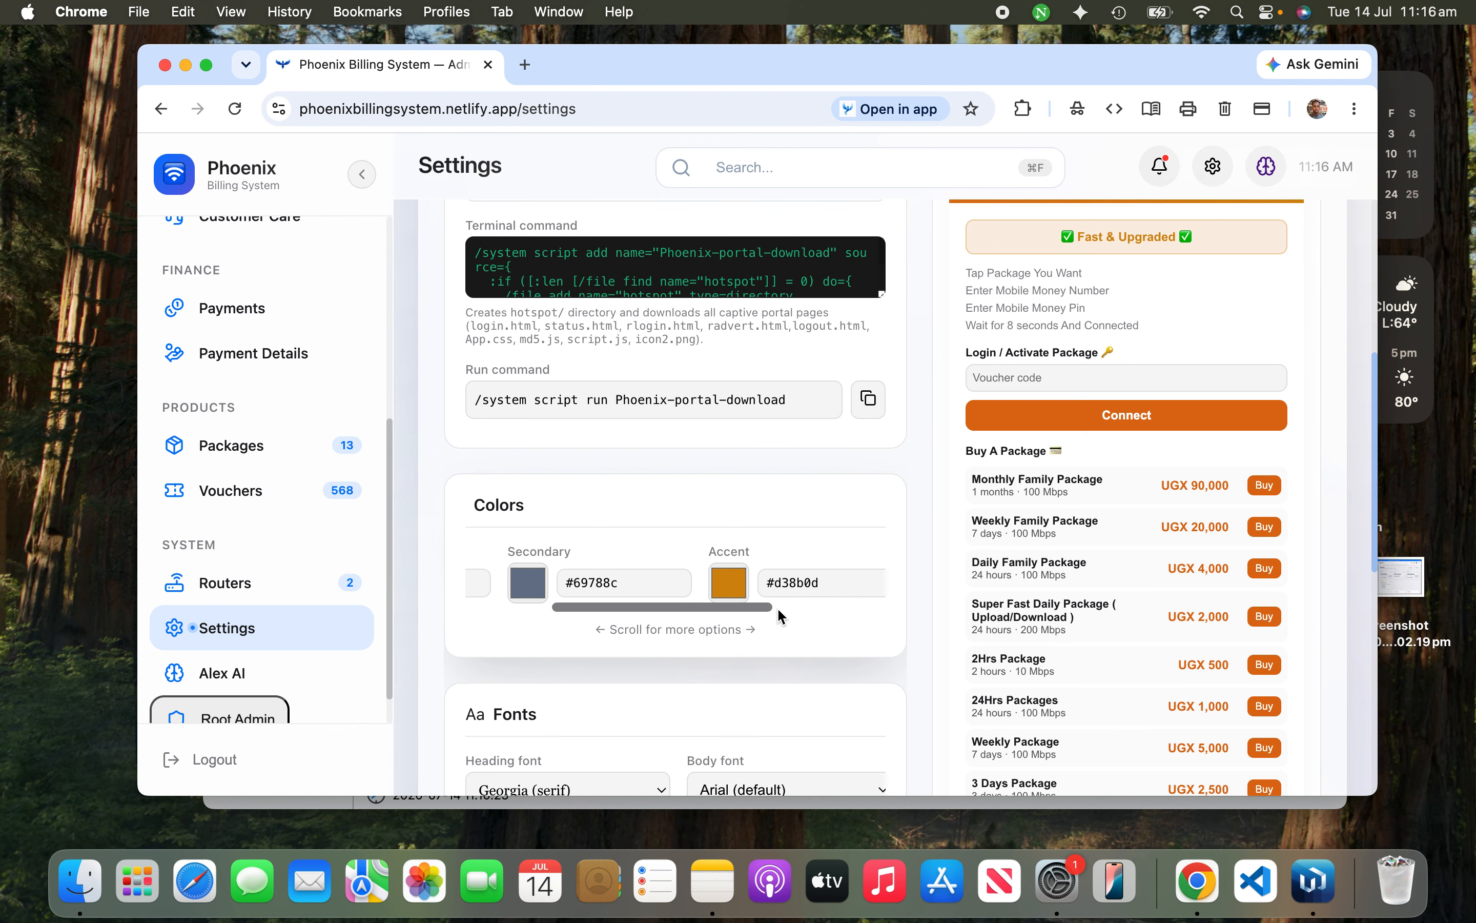
scroll(770, 596, down, 4)
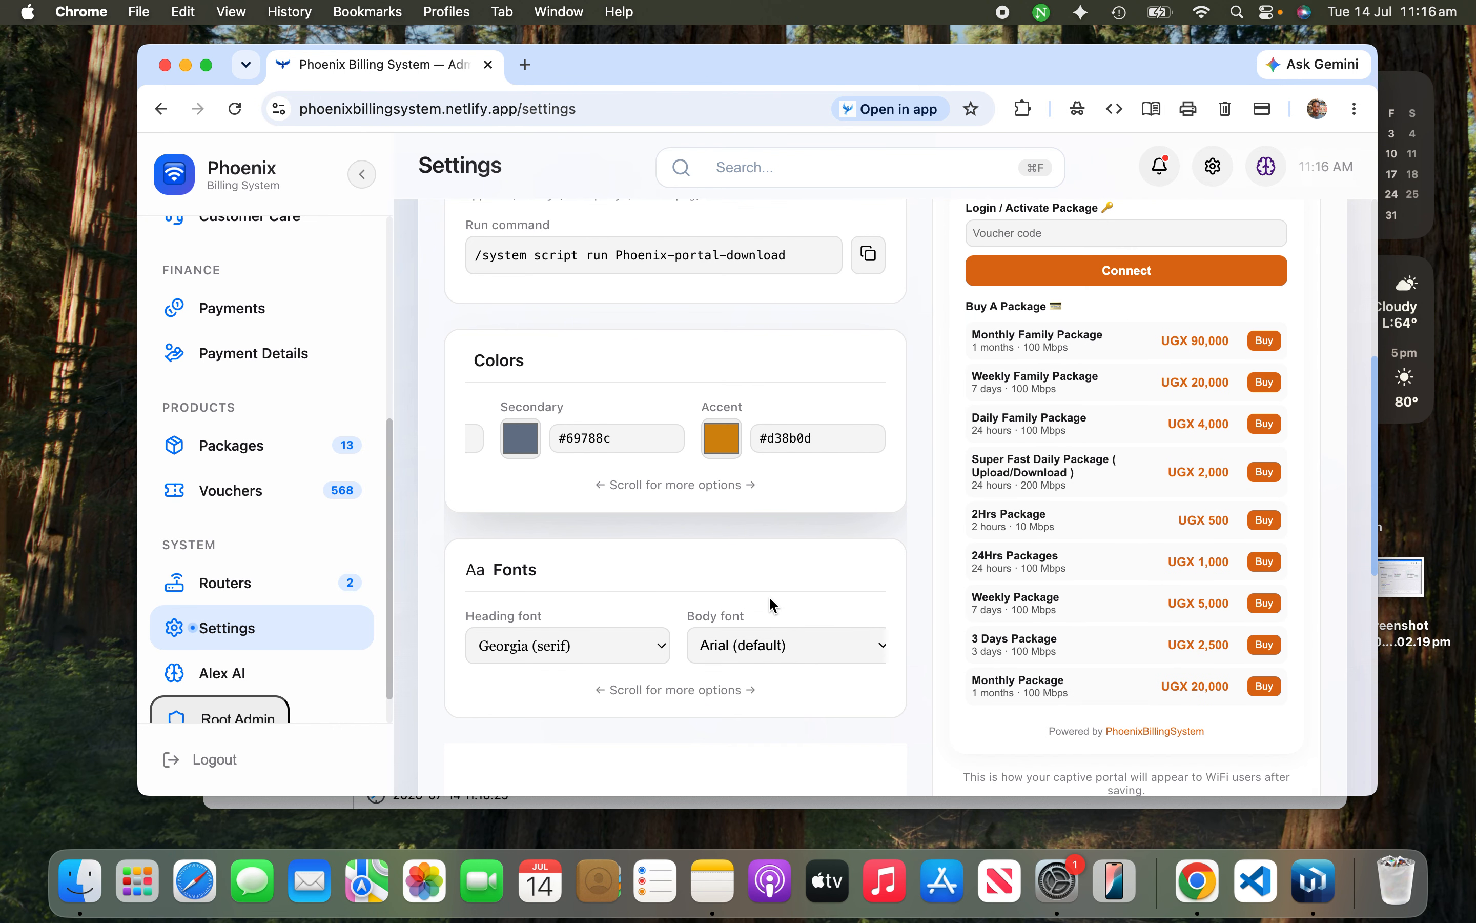
scroll(628, 654, down, 3)
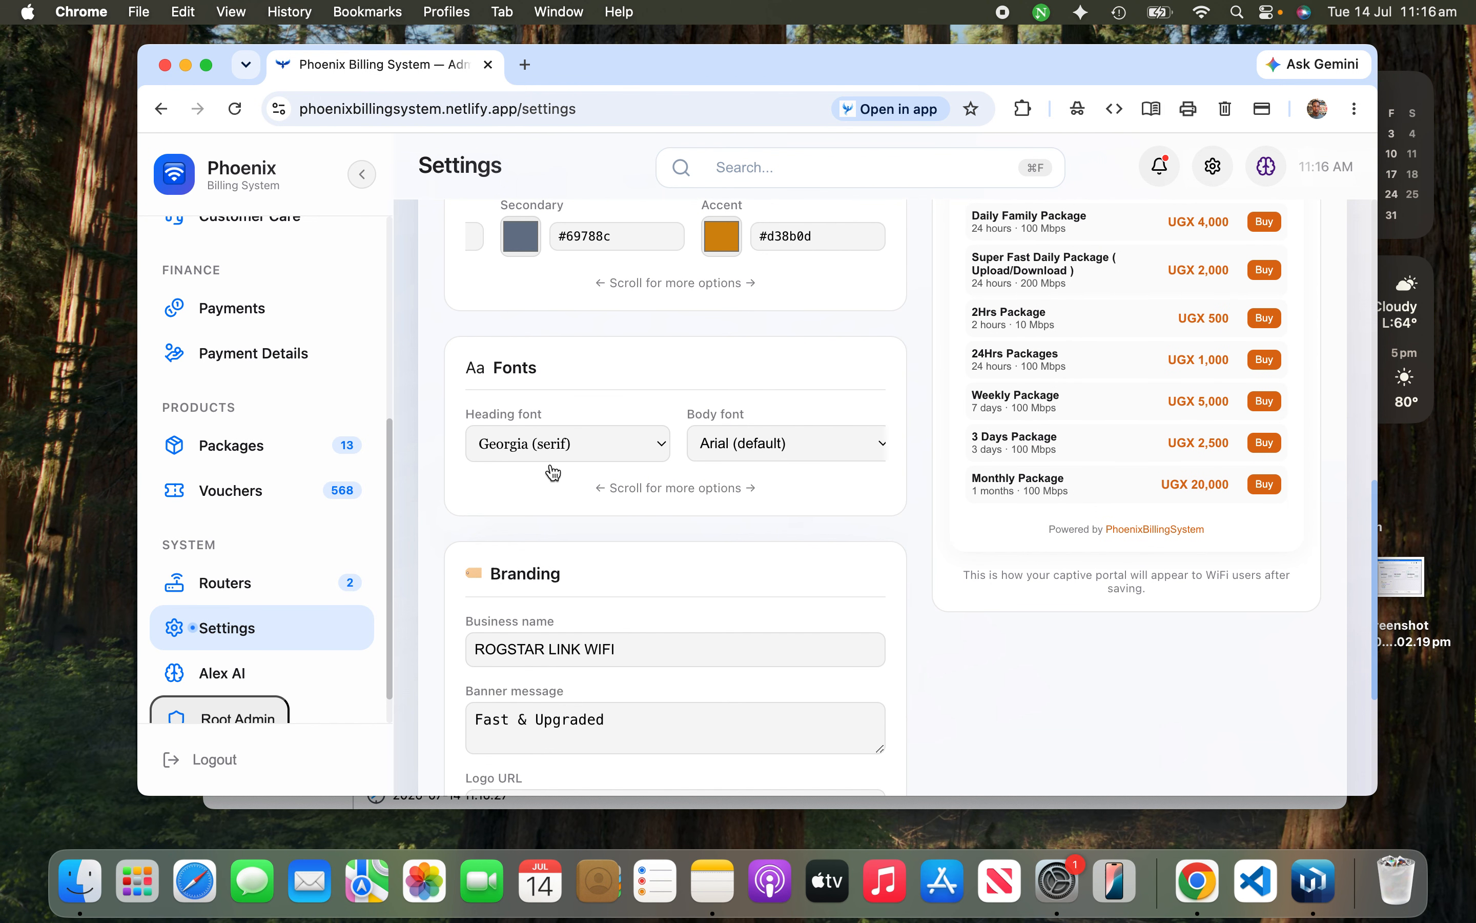
scroll(659, 480, down, 1)
scroll(663, 487, down, 1)
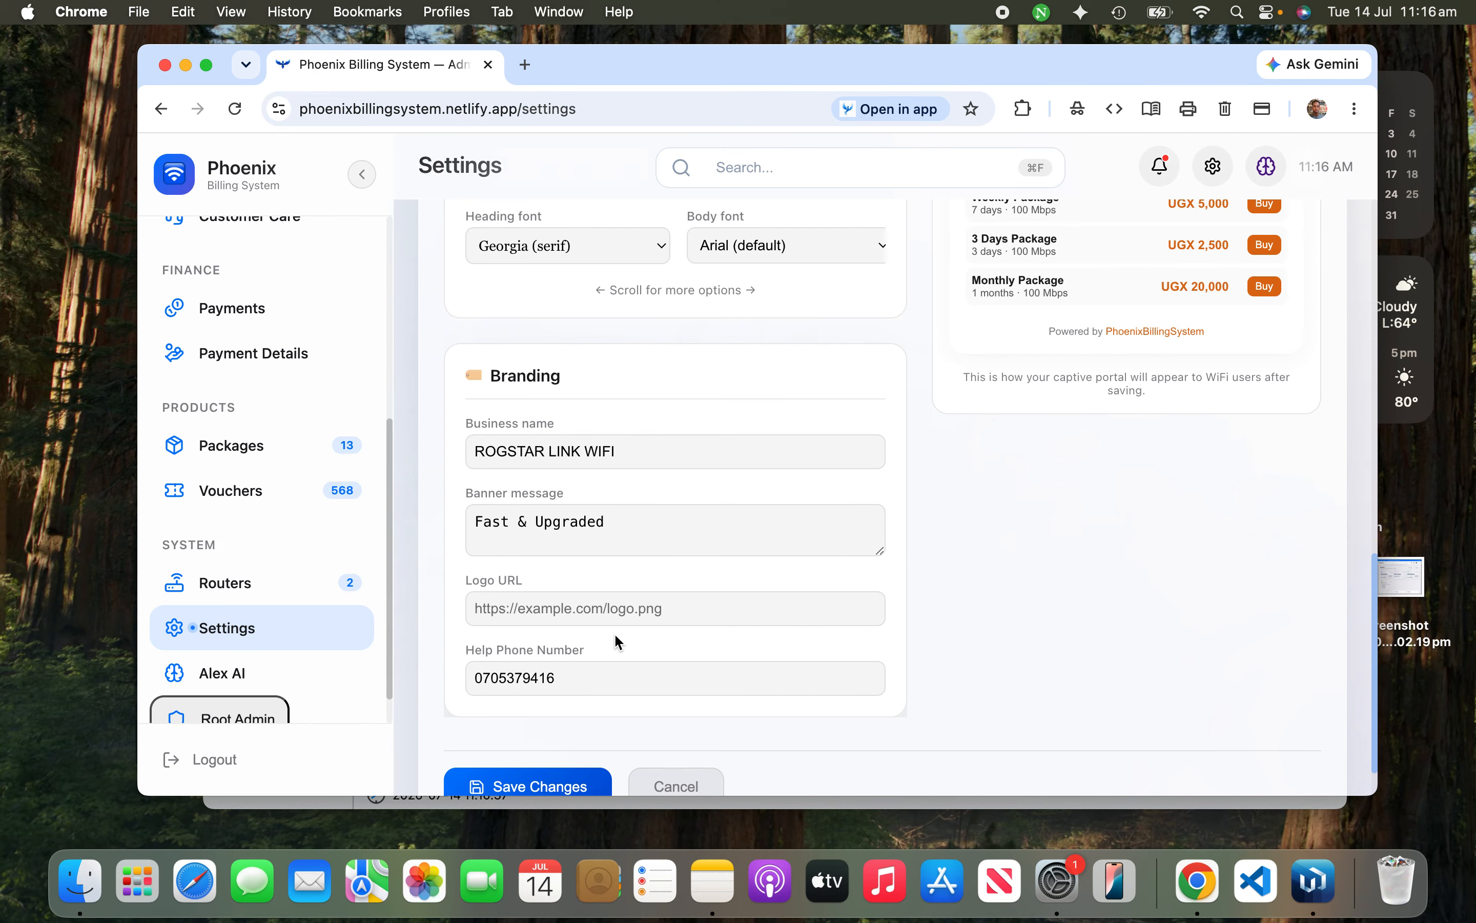
scroll(613, 632, up, 10)
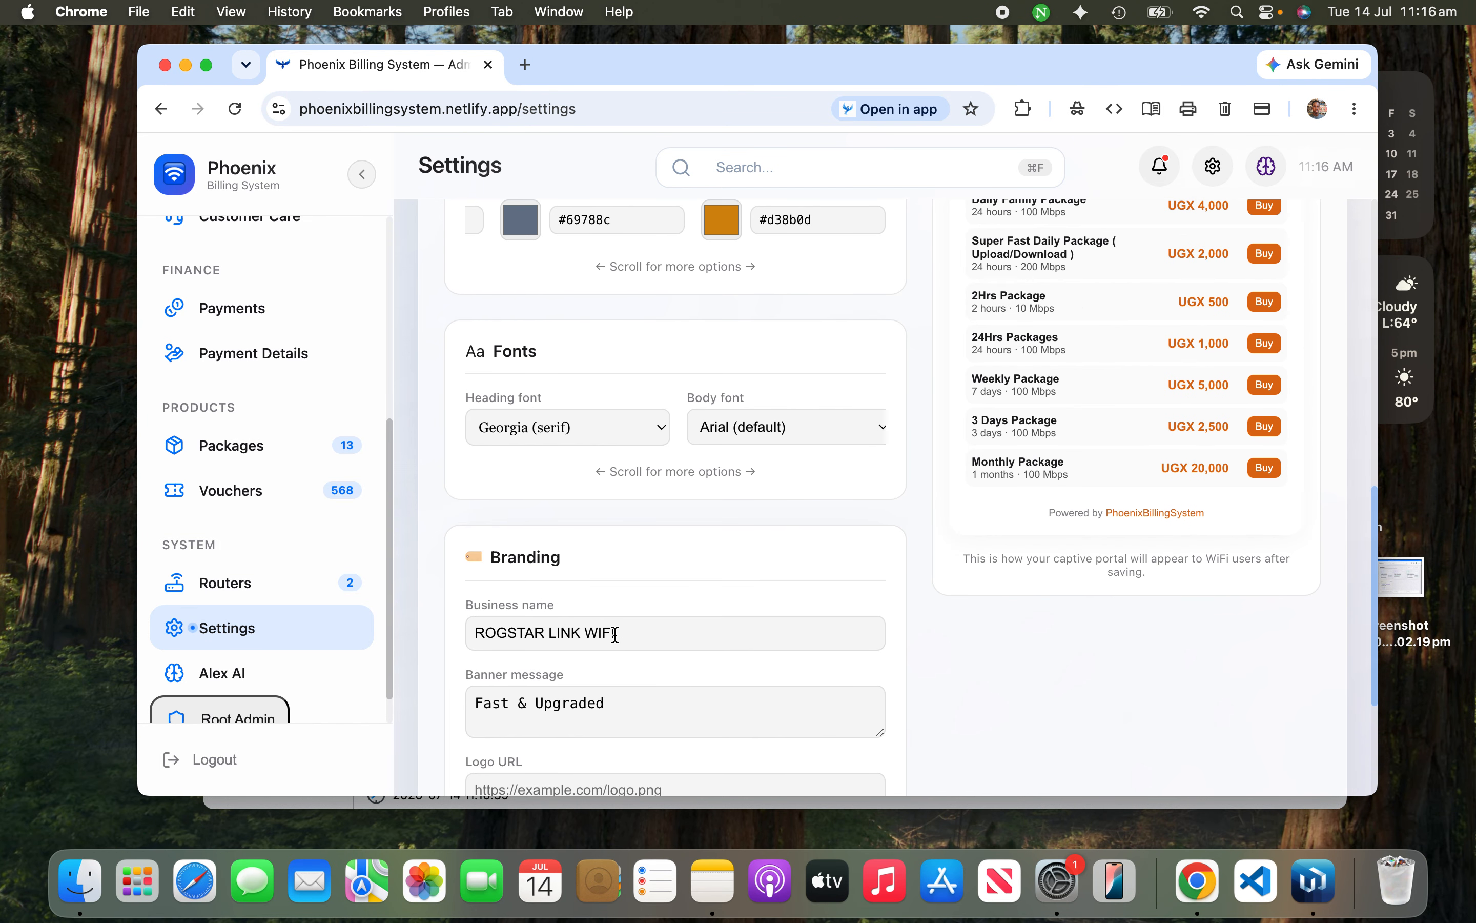
scroll(615, 634, up, 1)
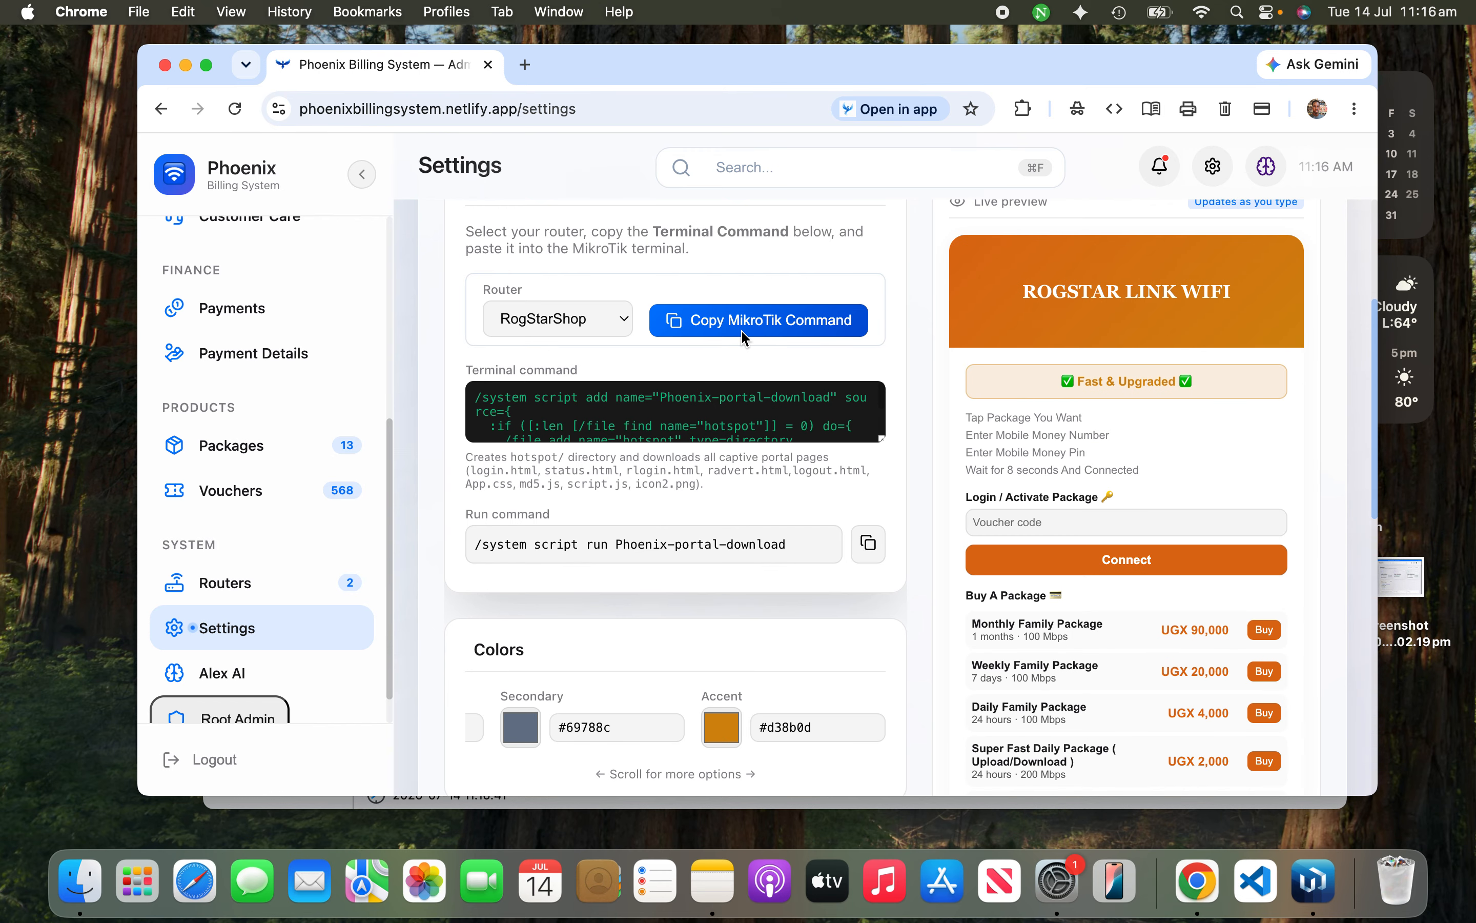
Step: Copy RogStarShop's MikroTik portal-download command and return to WinBox
scroll(664, 511, down, 15)
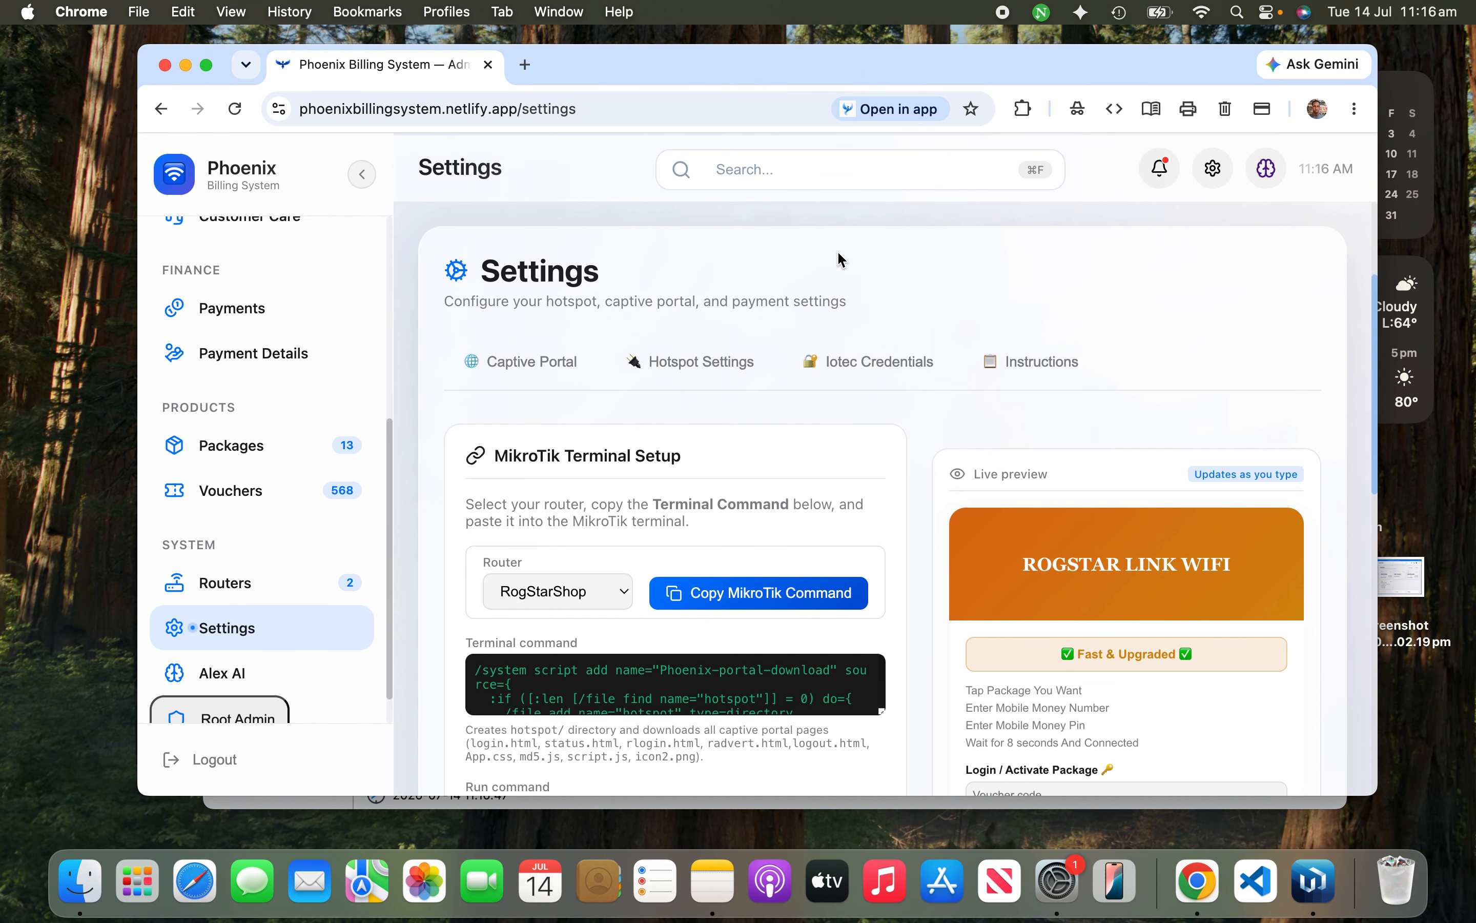
scroll(840, 261, down, 3)
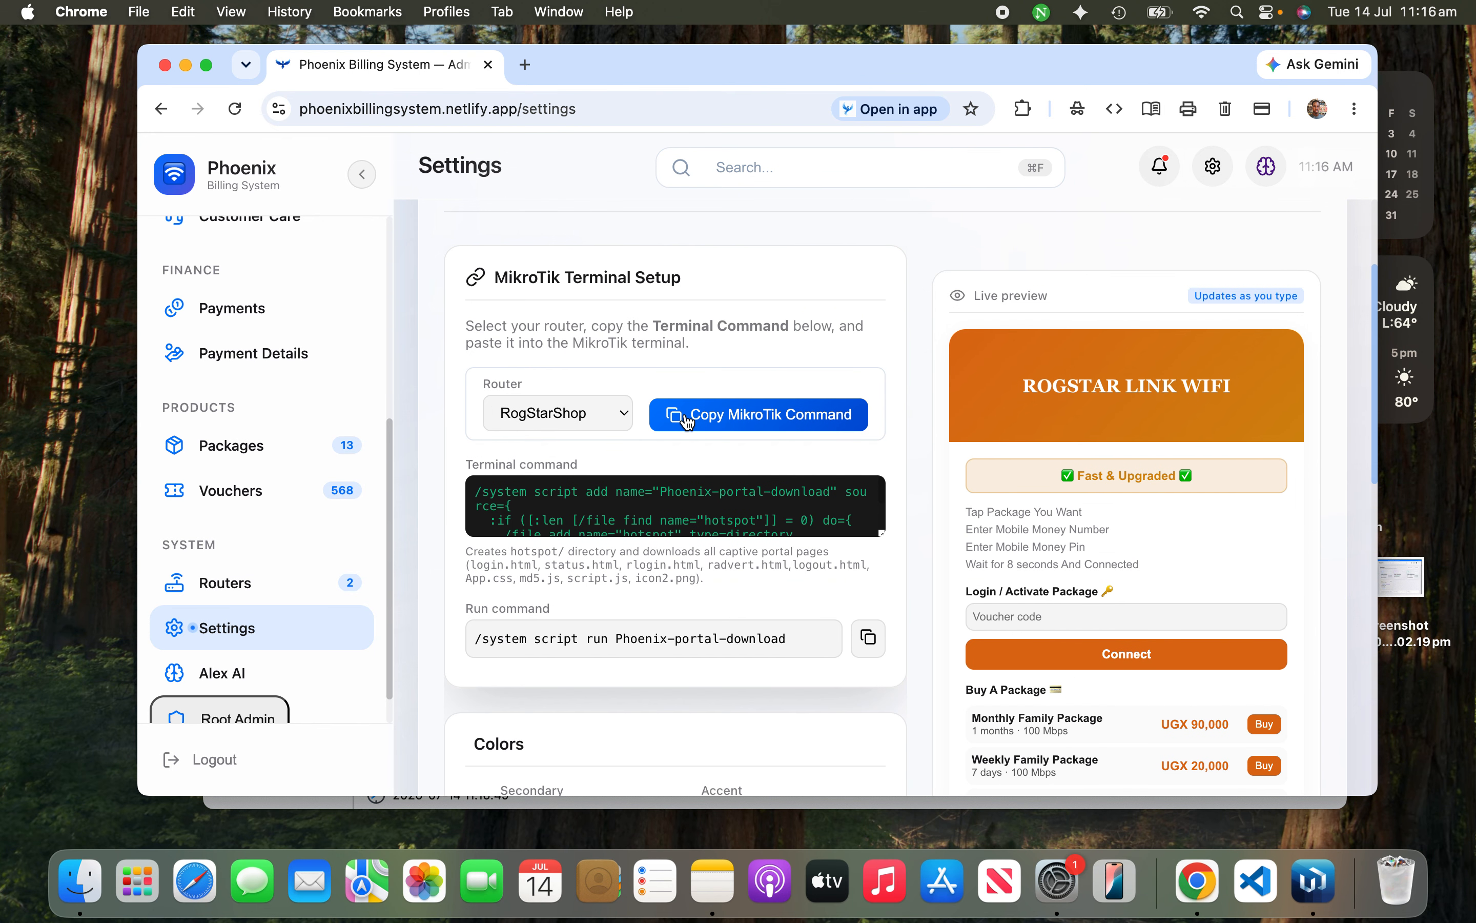
click(687, 421)
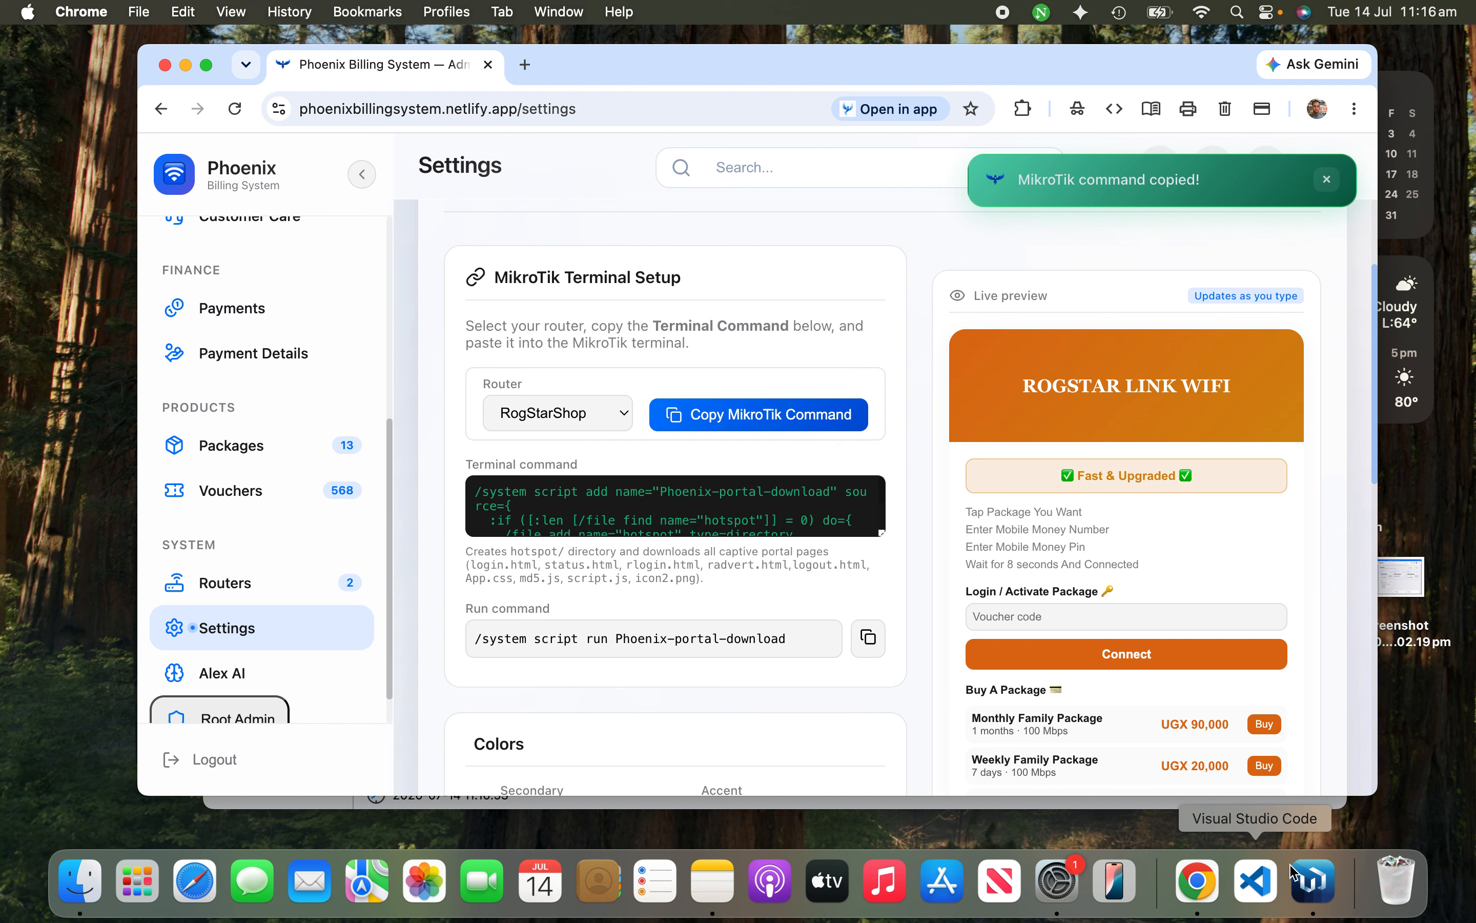
click(1315, 881)
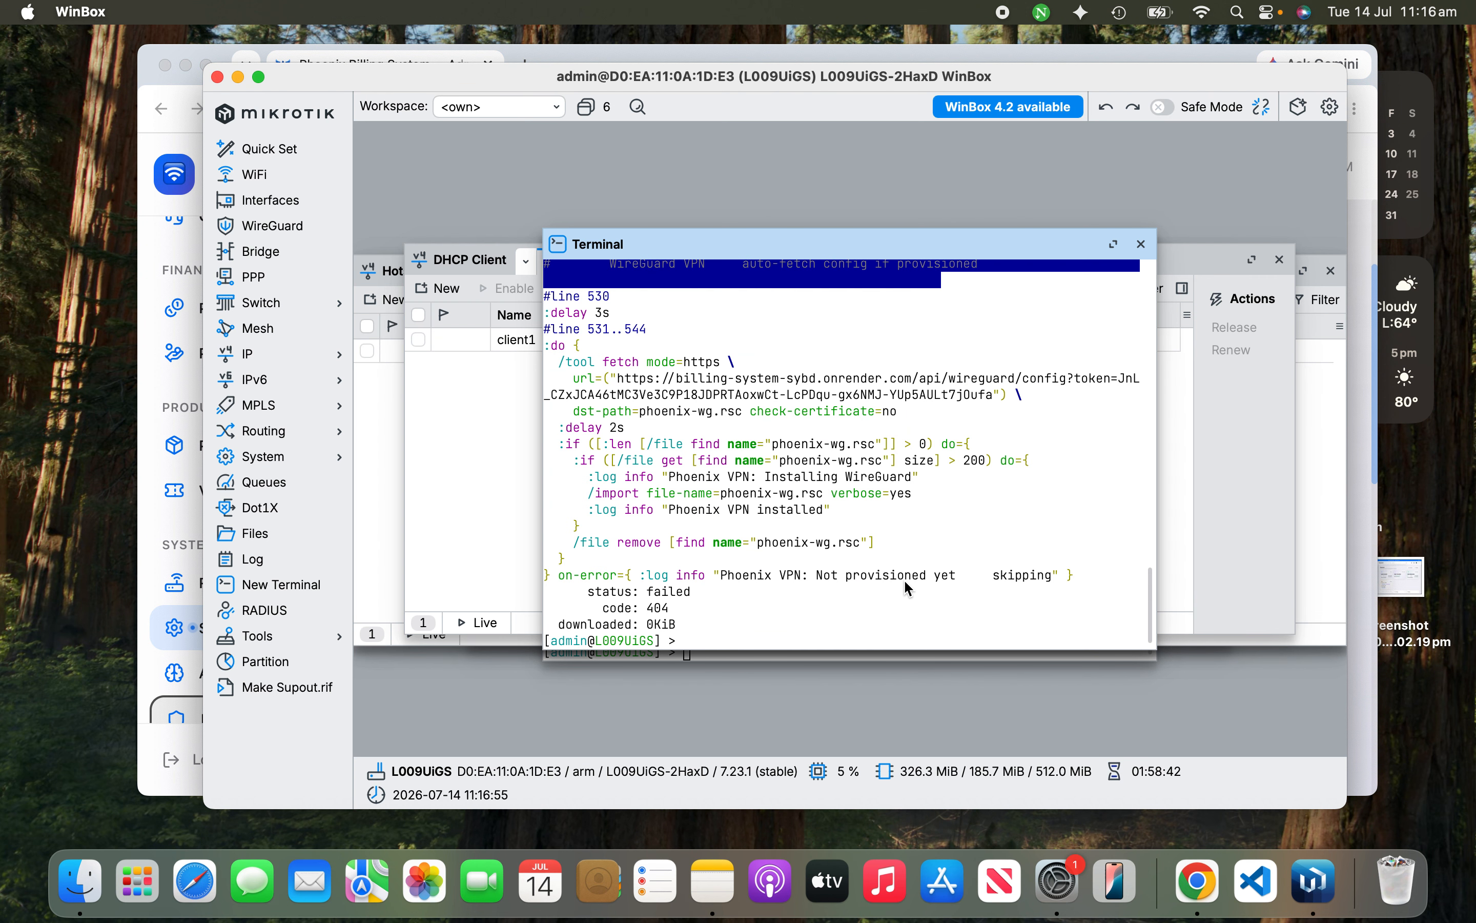
Step: Paste and submit the Phoenix-portal-download script in the WinBox terminal, then return to Phoenix Settings
key(super+v)
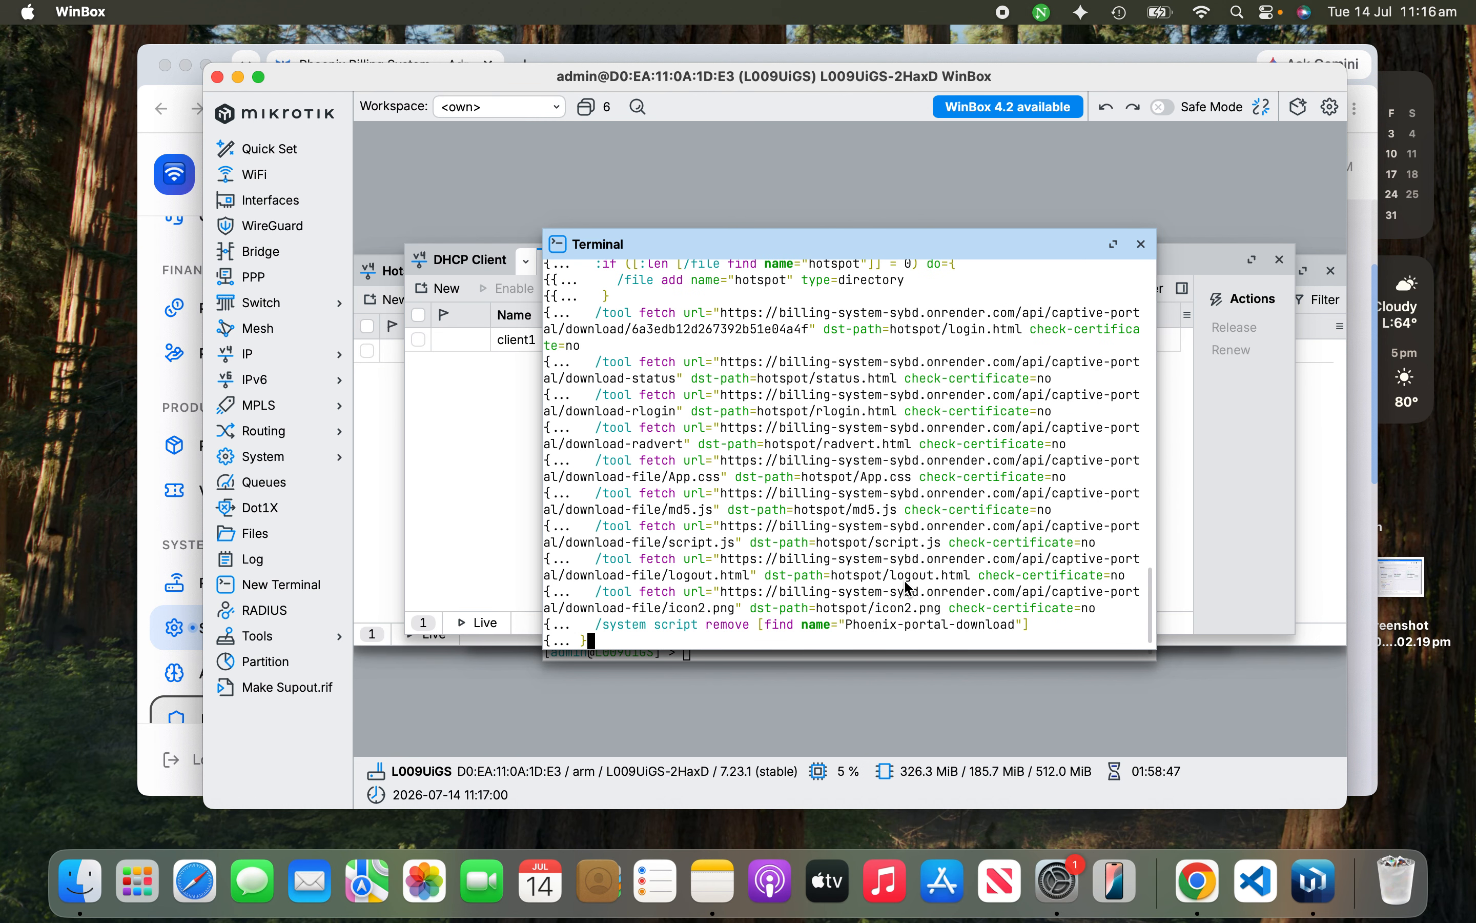
key(Return)
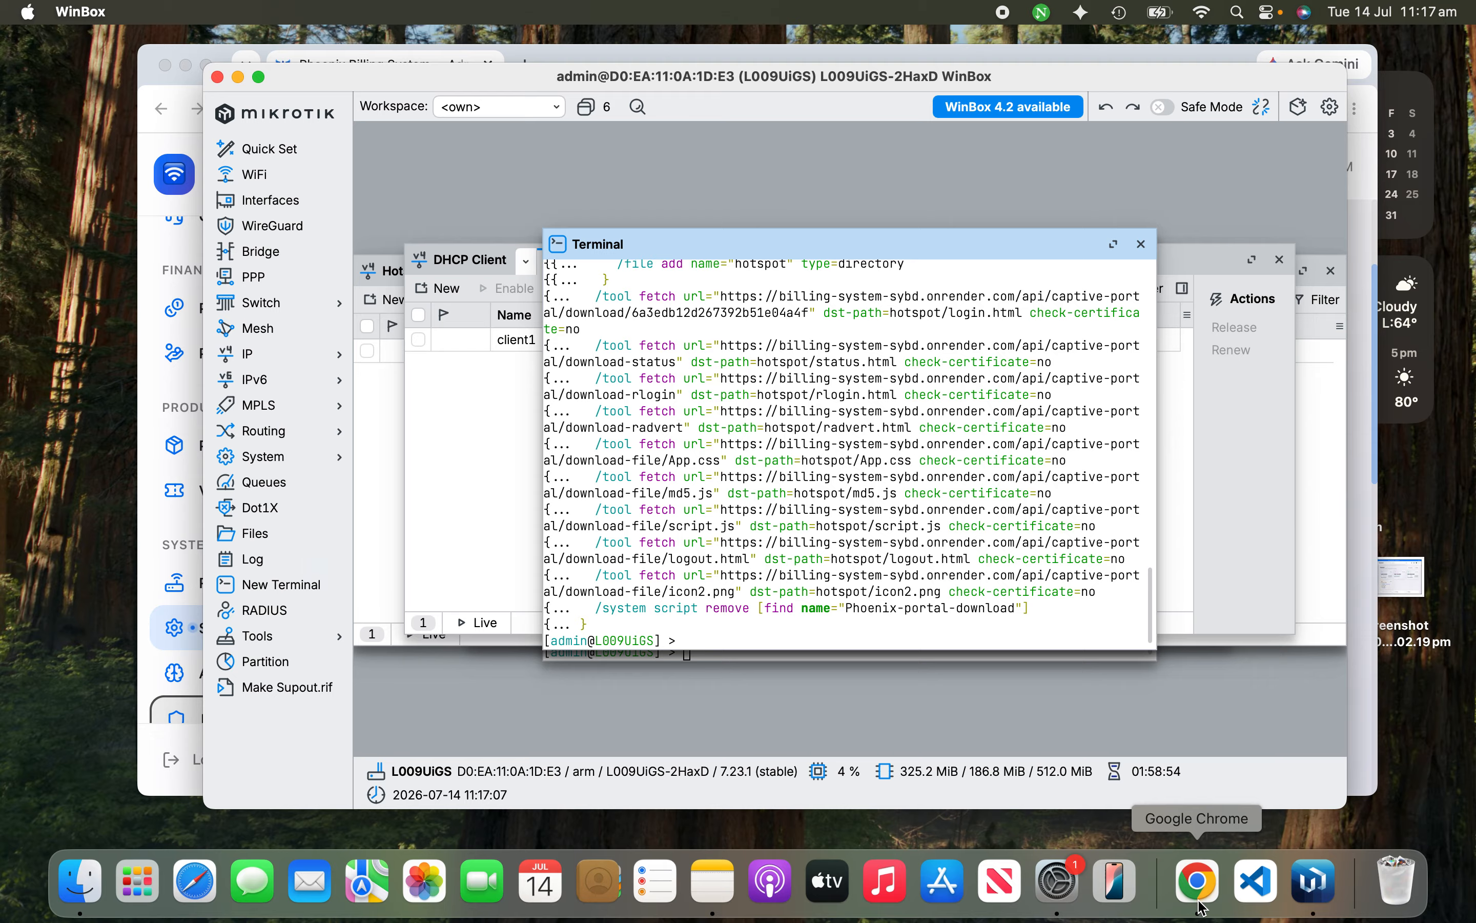
click(1199, 882)
scroll(710, 560, down, 3)
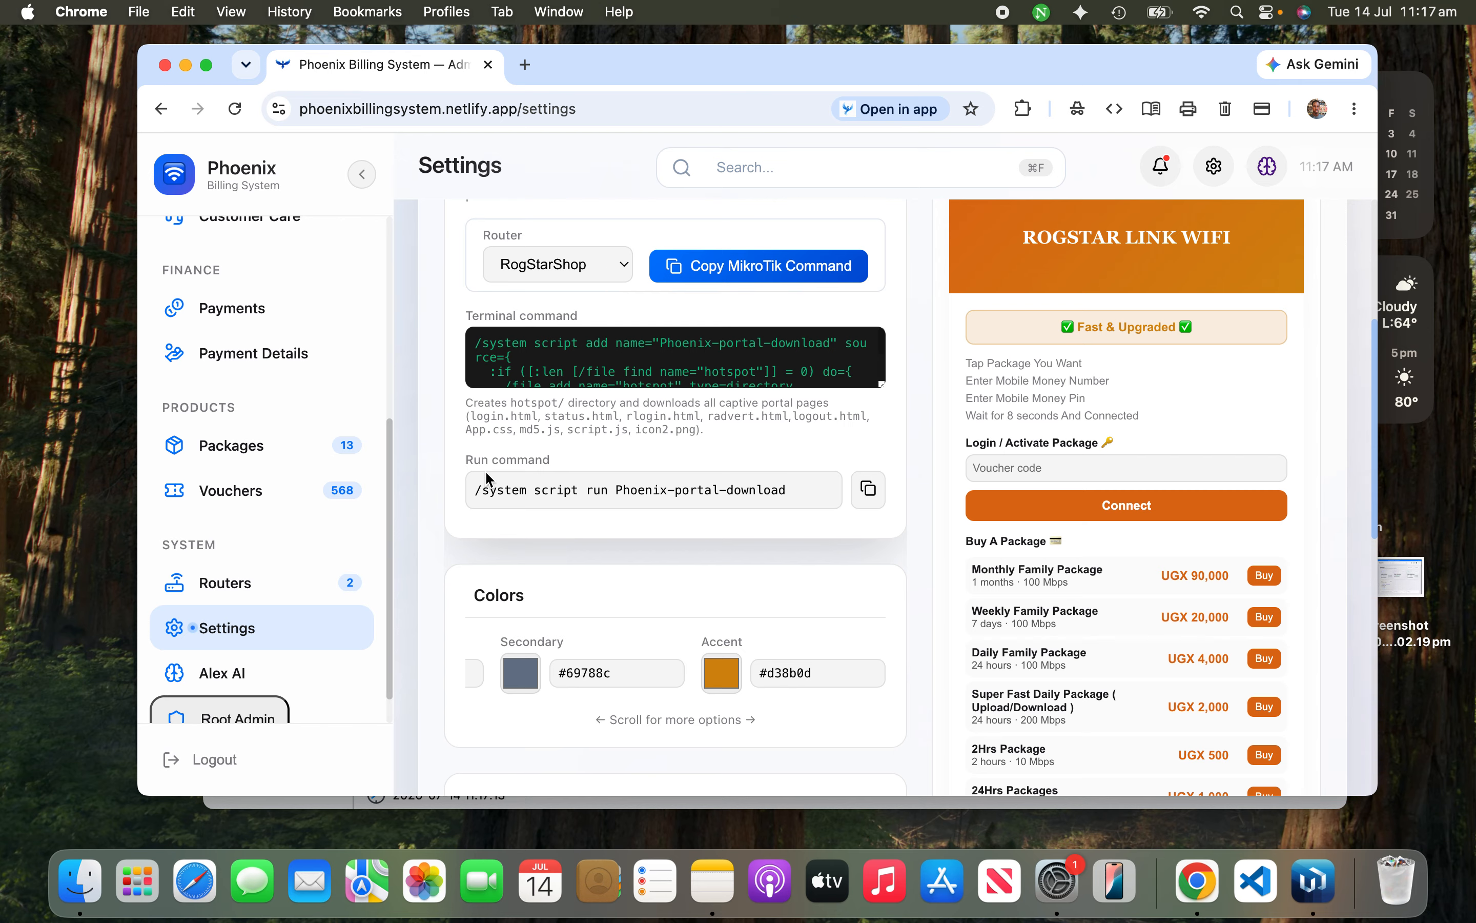
Step: Run the copied Phoenix-portal-download command in WinBox, fetching all portal files (code 200), then view Files
drag(468, 459, 545, 453)
click(623, 452)
click(853, 483)
click(1312, 879)
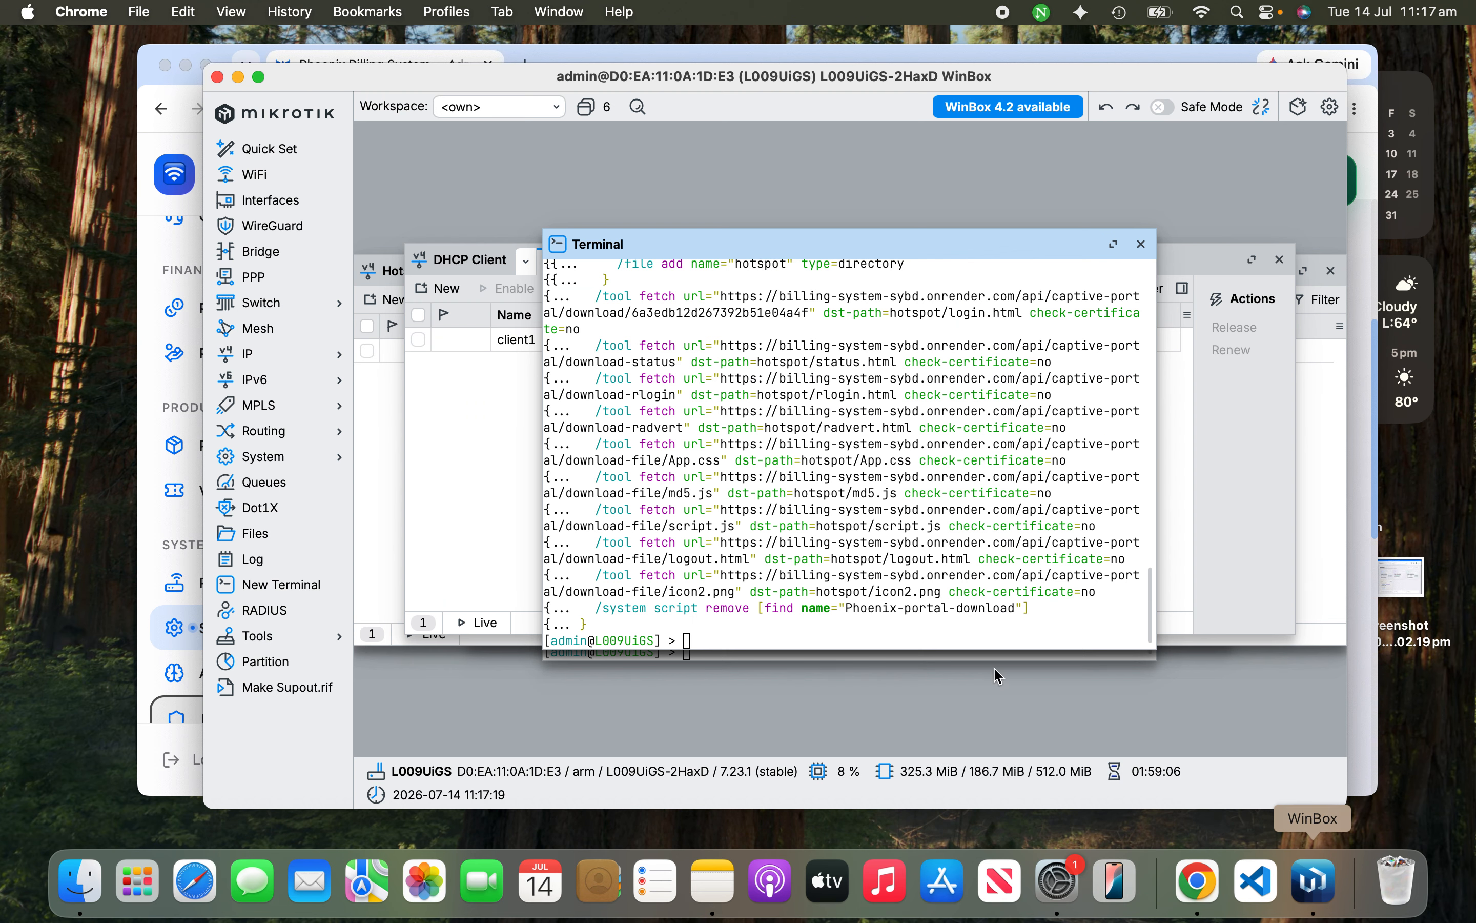
key(super+v)
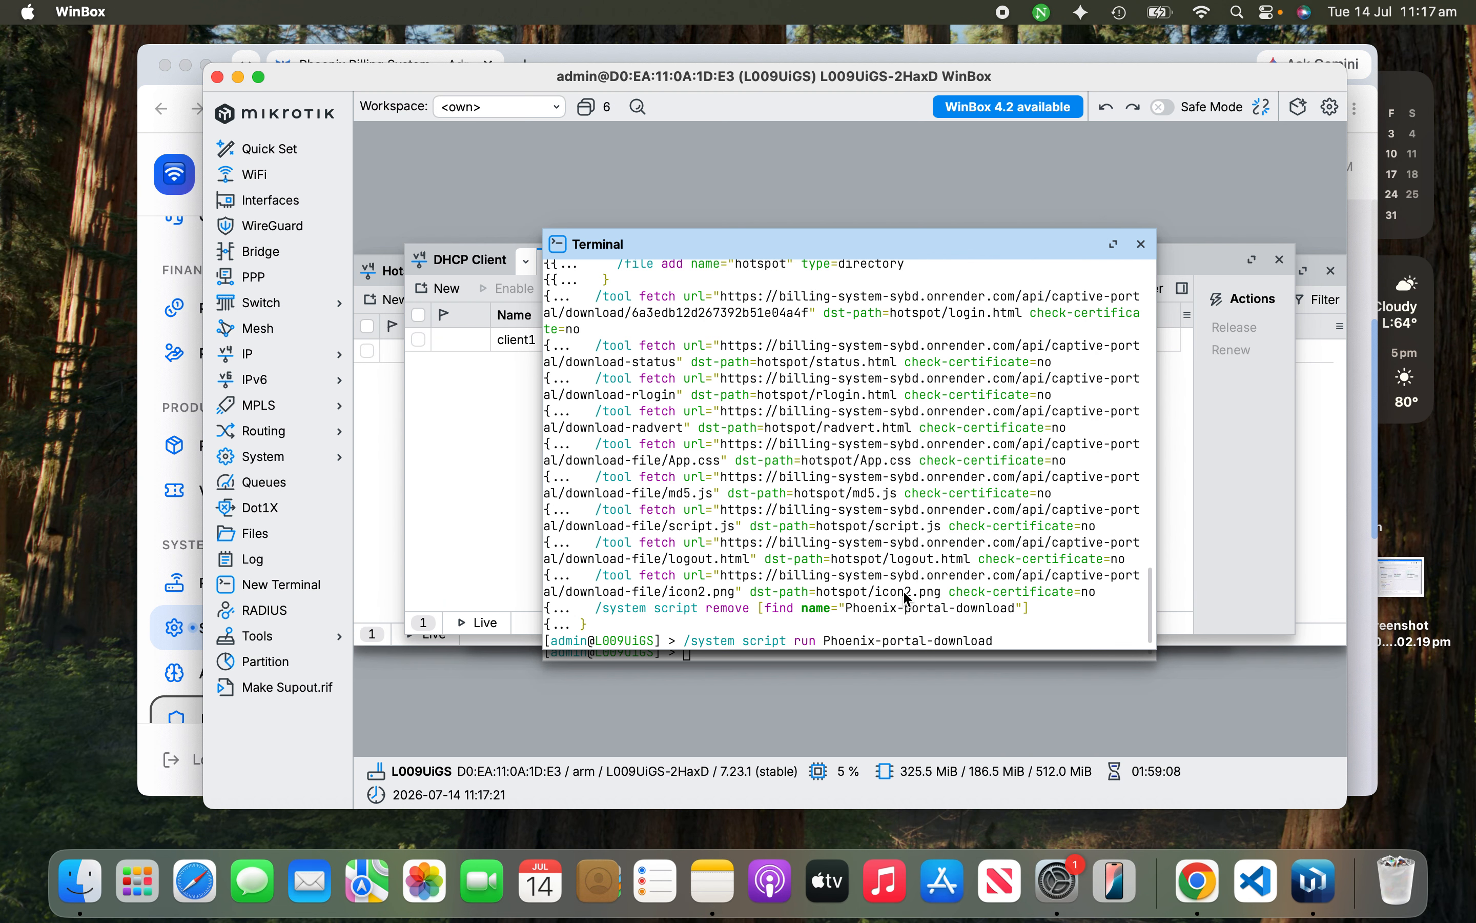
key(Return)
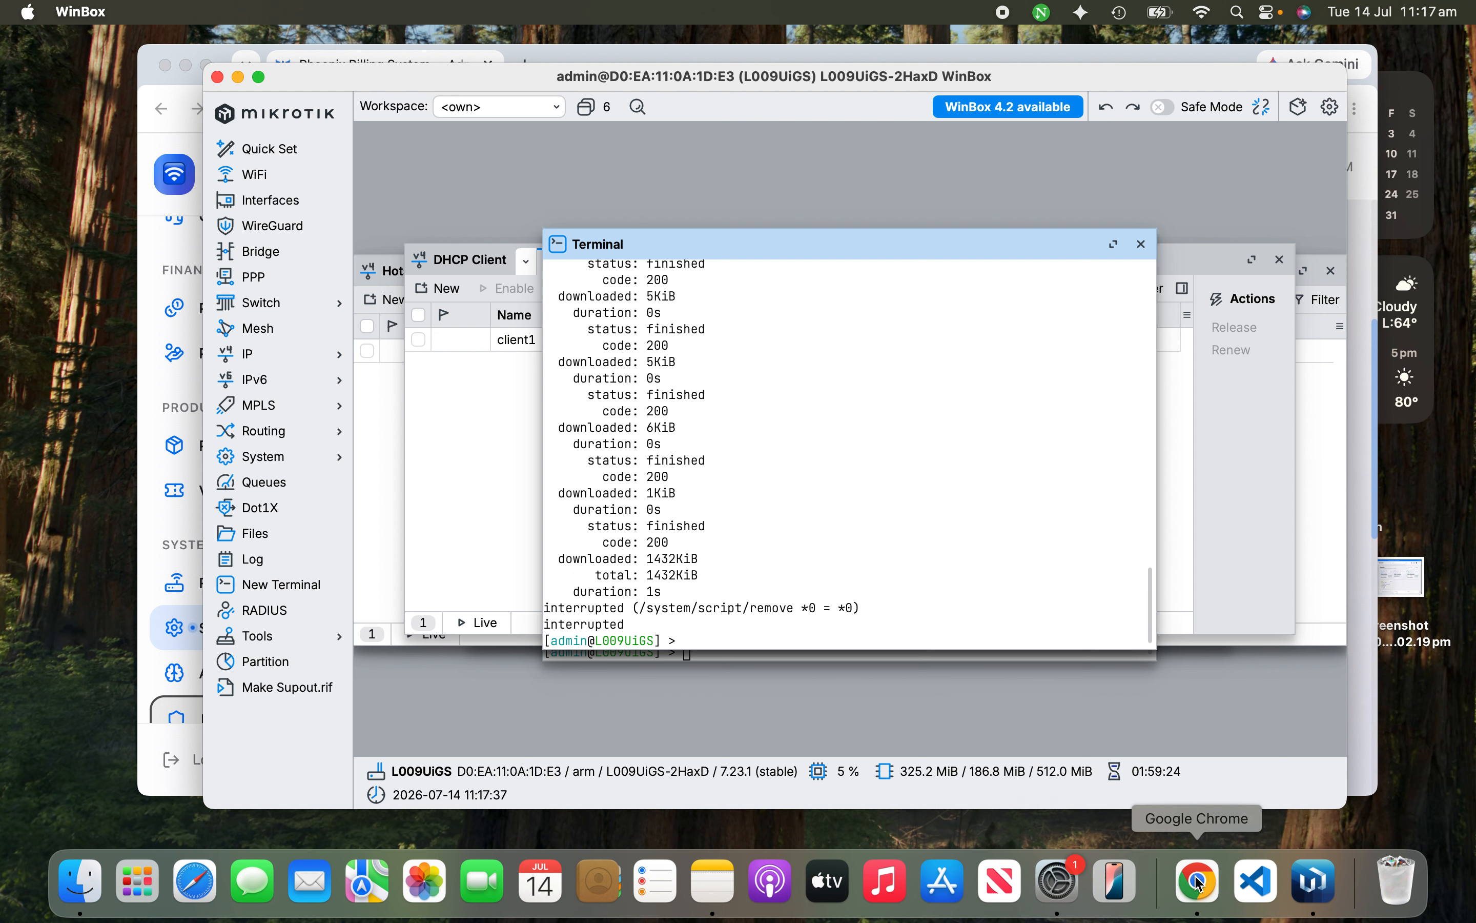
click(250, 536)
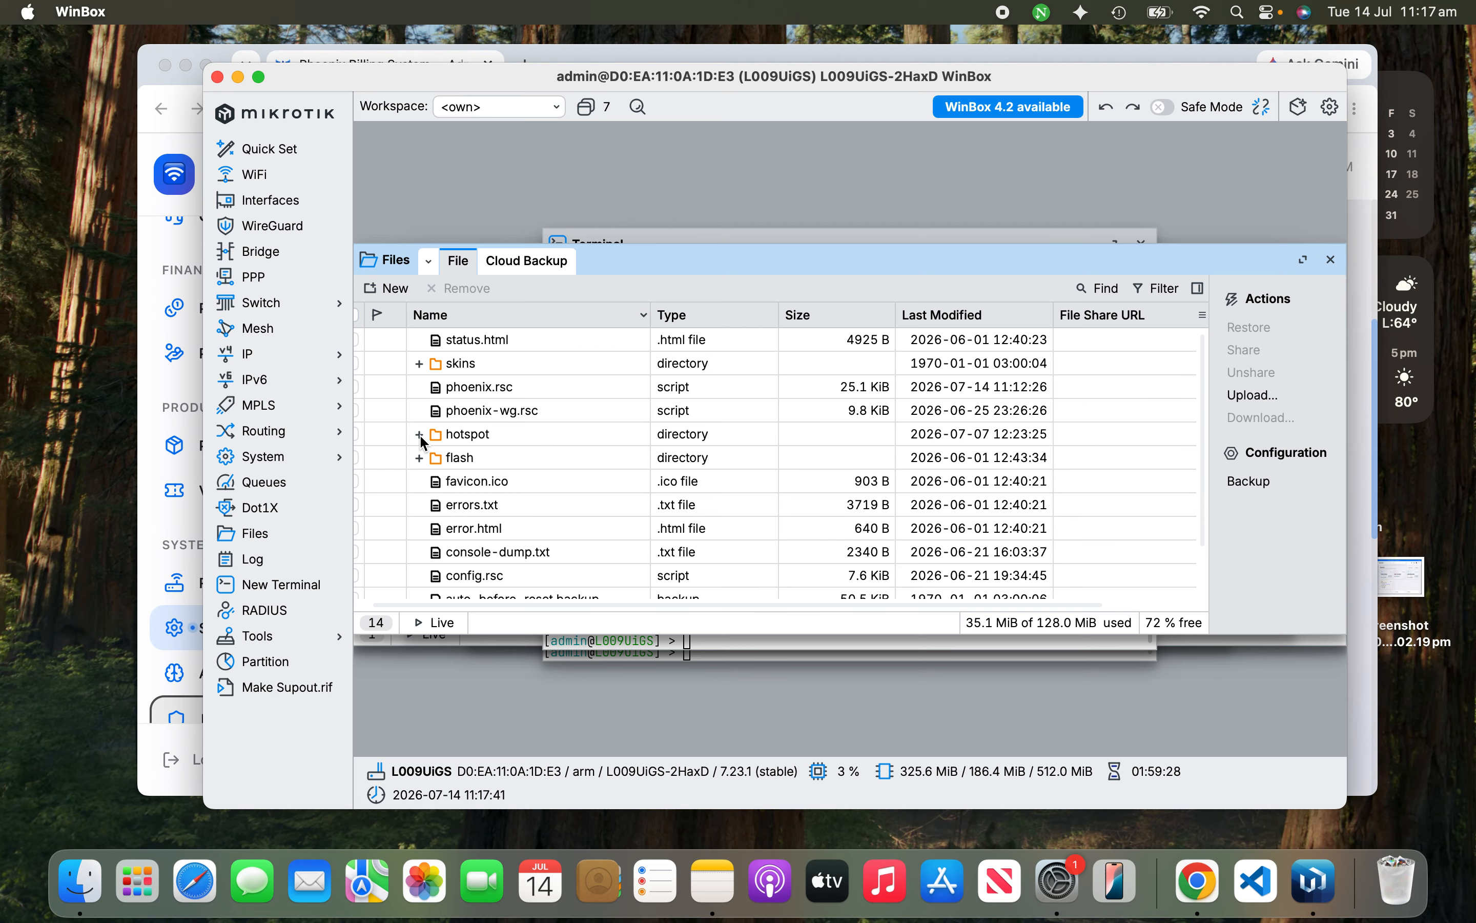
scroll(427, 416, down, 3)
click(425, 377)
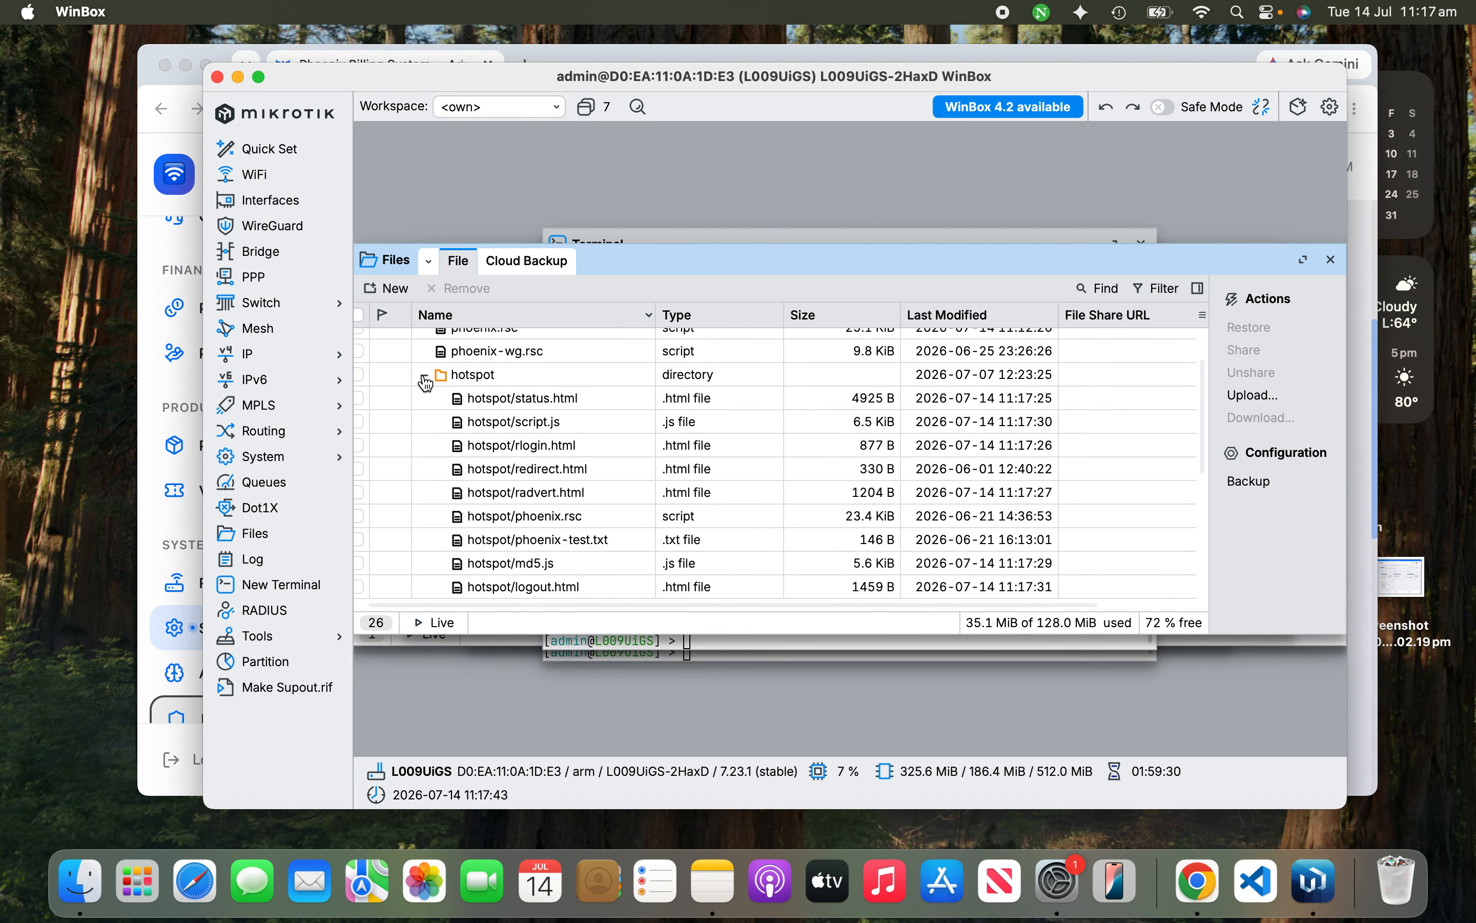
scroll(498, 482, down, 4)
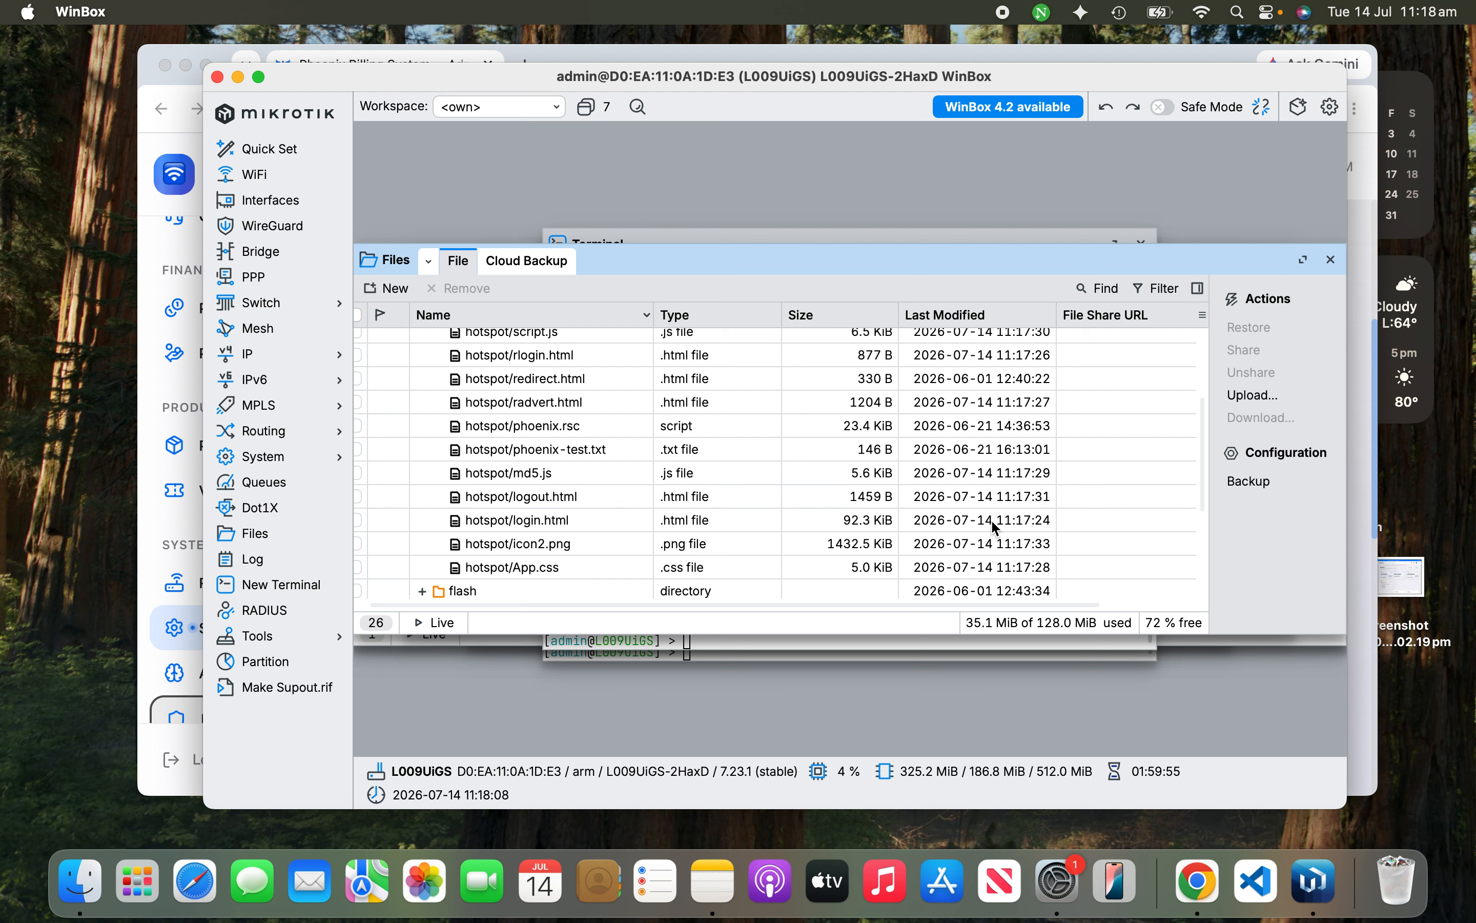
scroll(946, 541, down, 3)
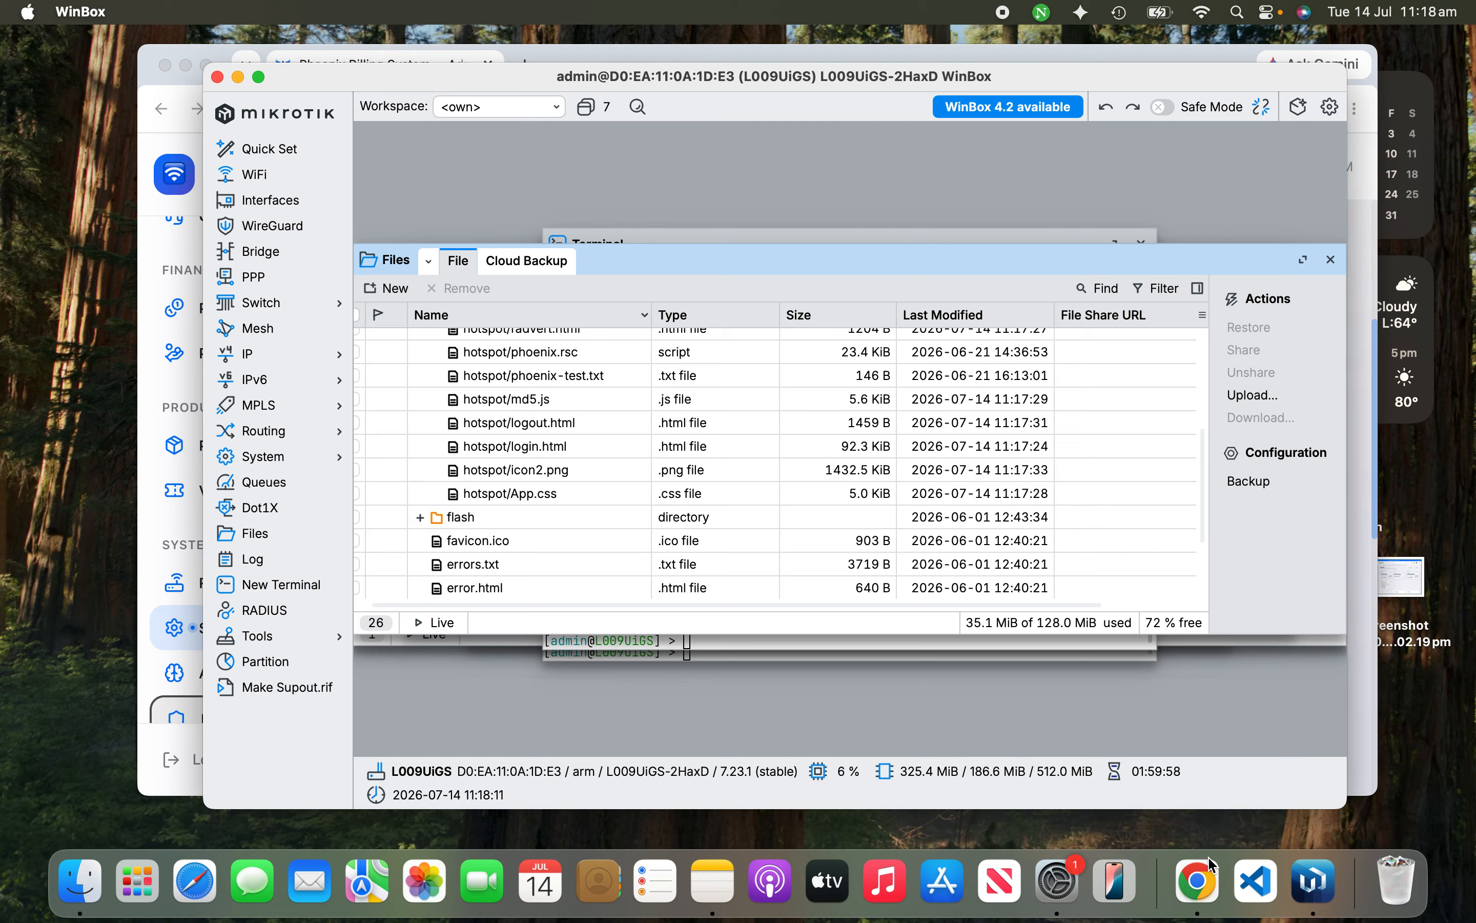
click(1332, 259)
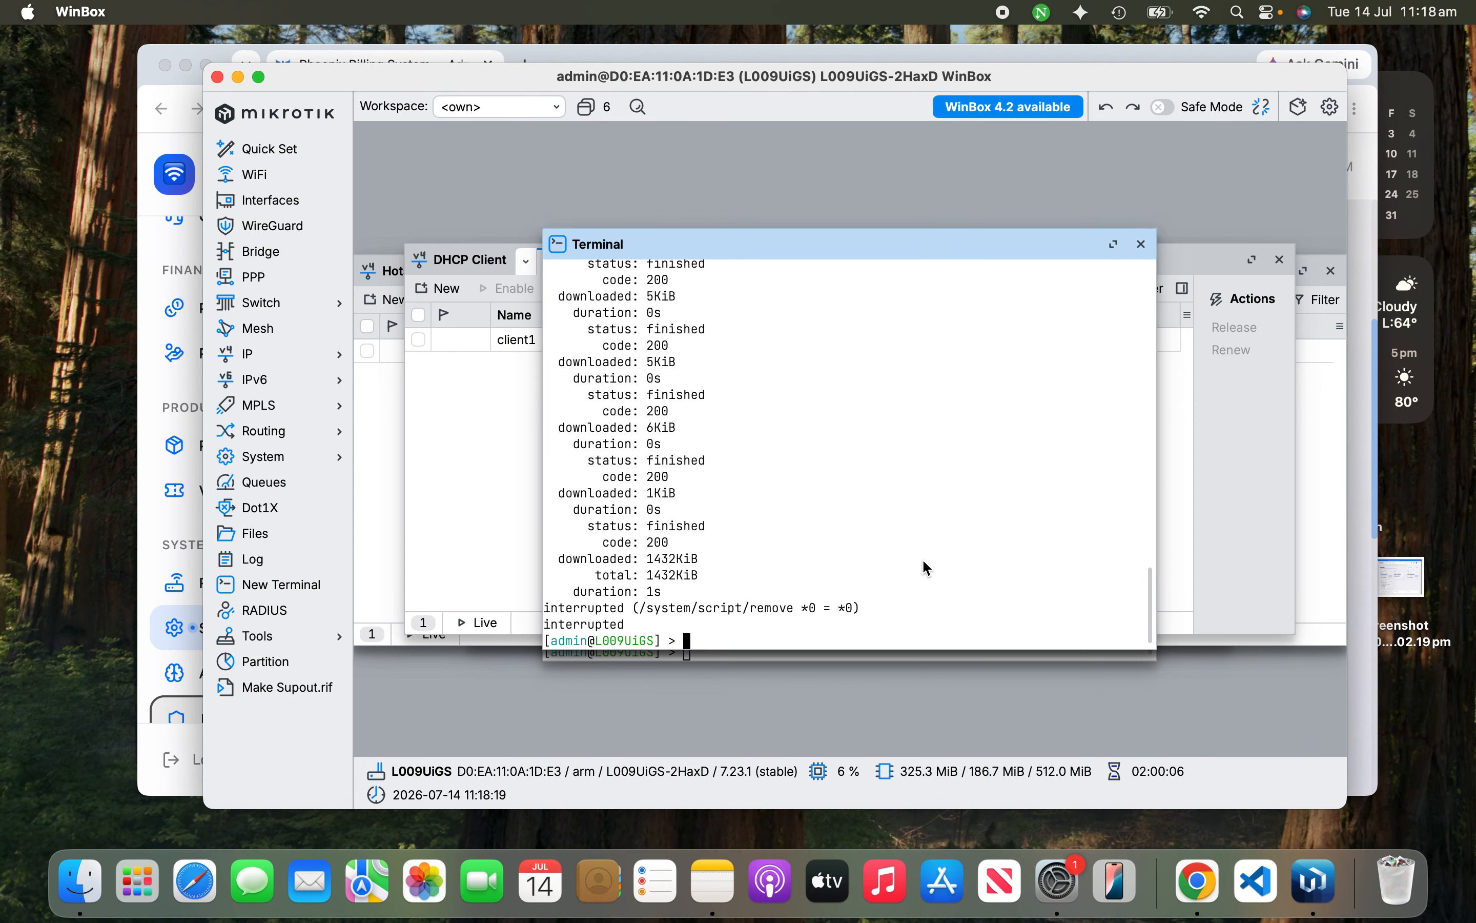
Step: Back in Phoenix Settings, open the Iotec Credentials section
click(1200, 878)
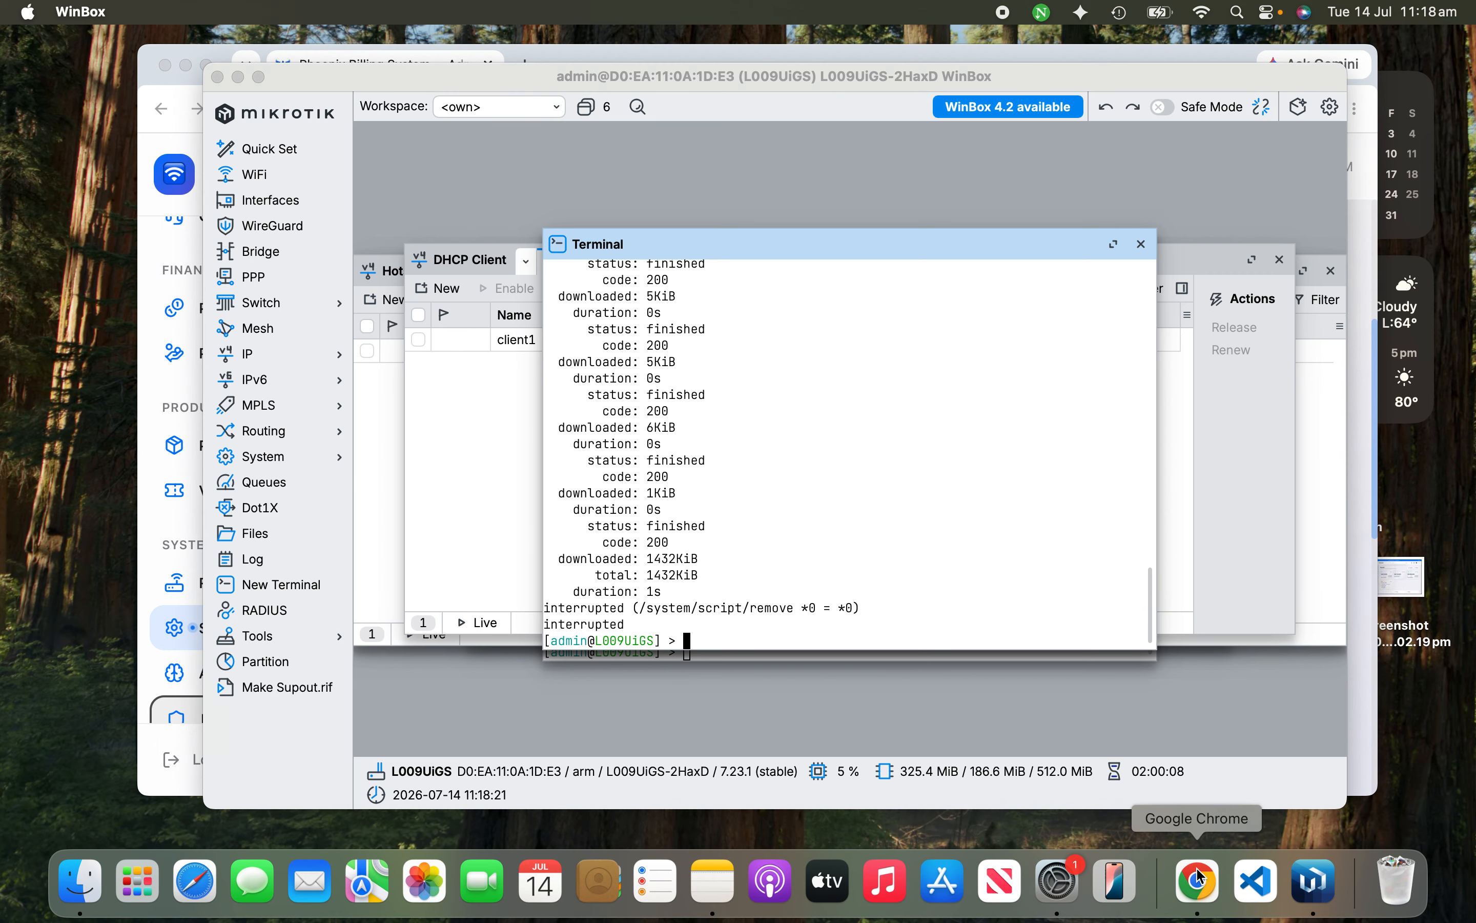
scroll(350, 595, down, 2)
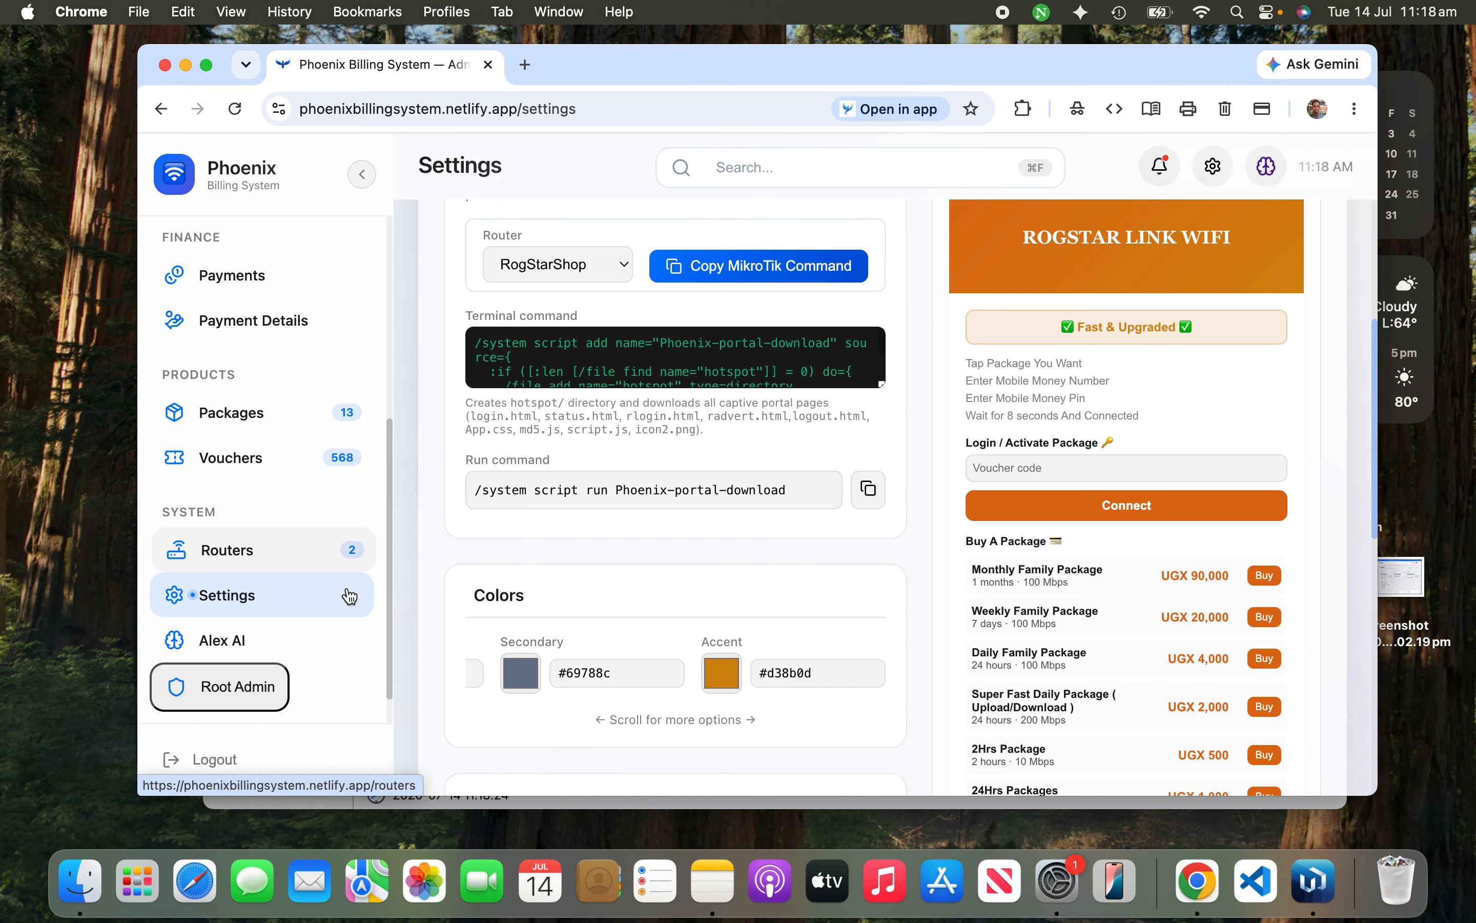
scroll(680, 494, up, 3)
scroll(680, 494, up, 3)
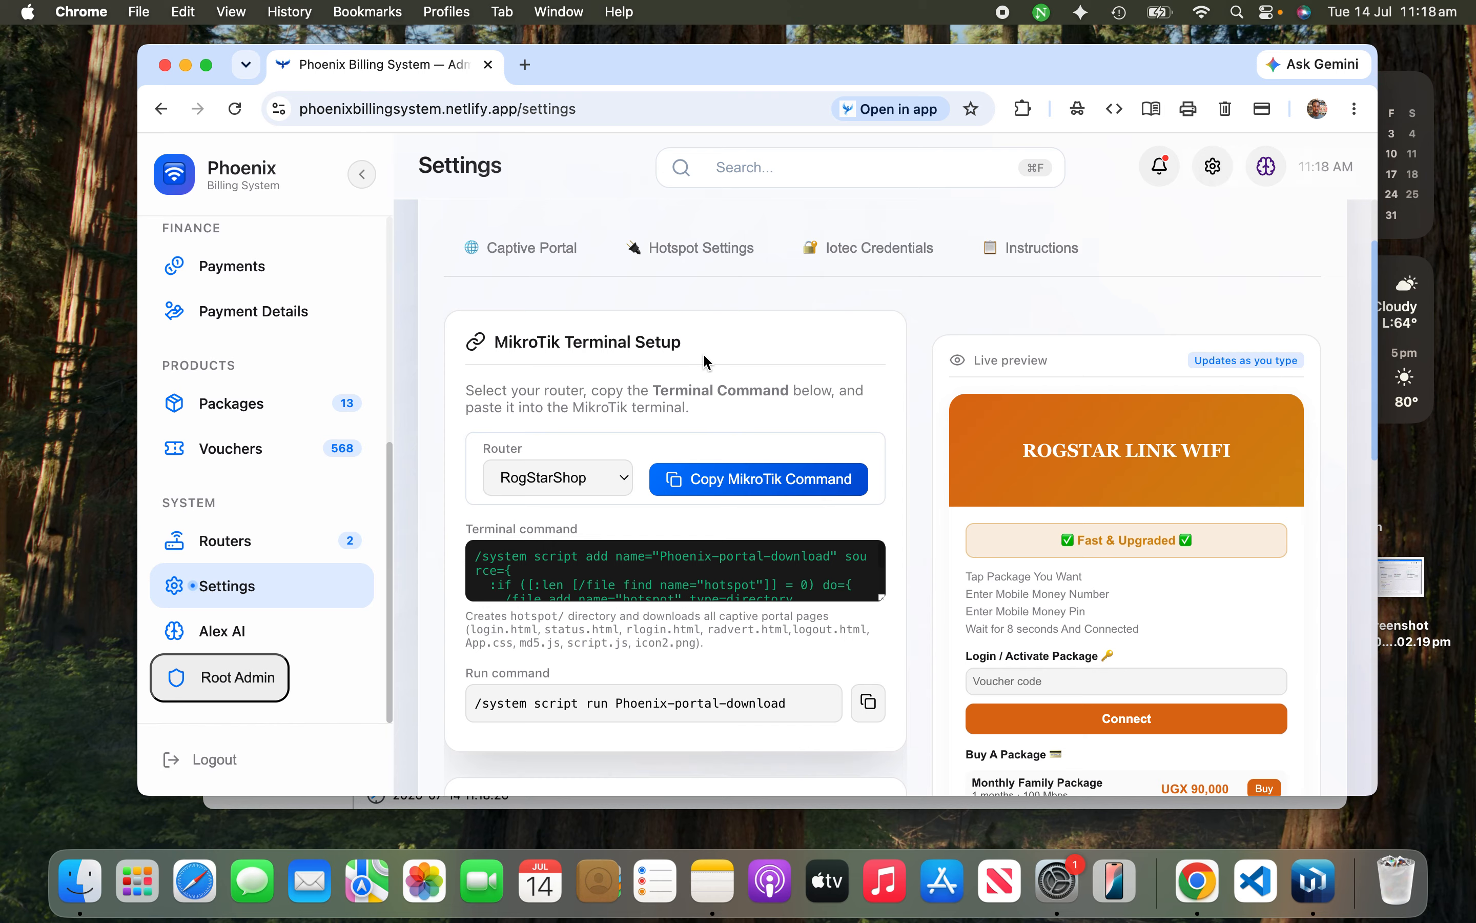
scroll(702, 353, up, 3)
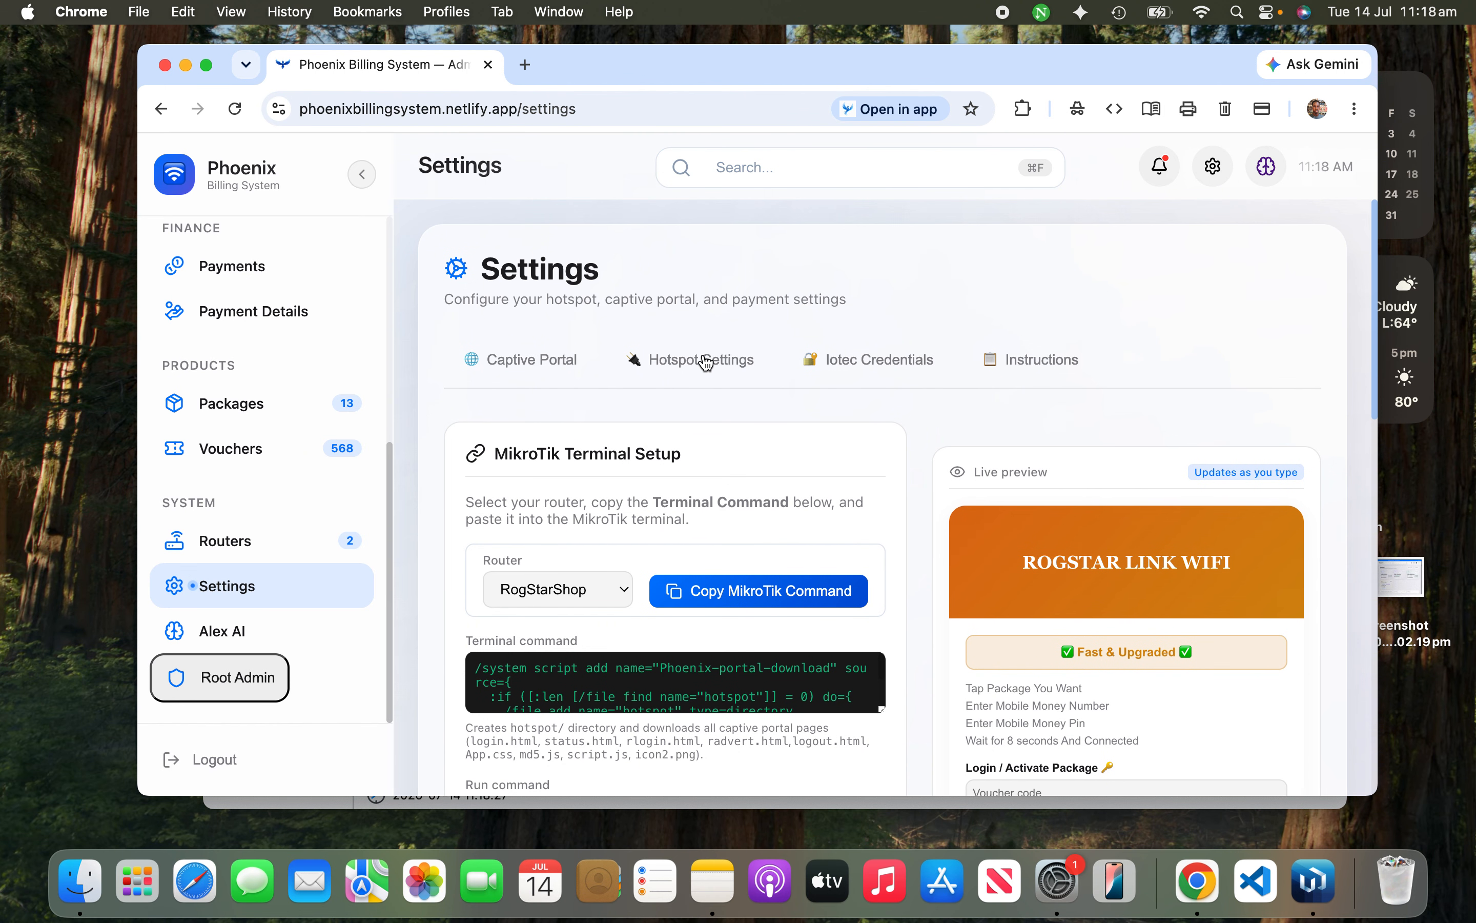
click(863, 366)
scroll(818, 479, down, 3)
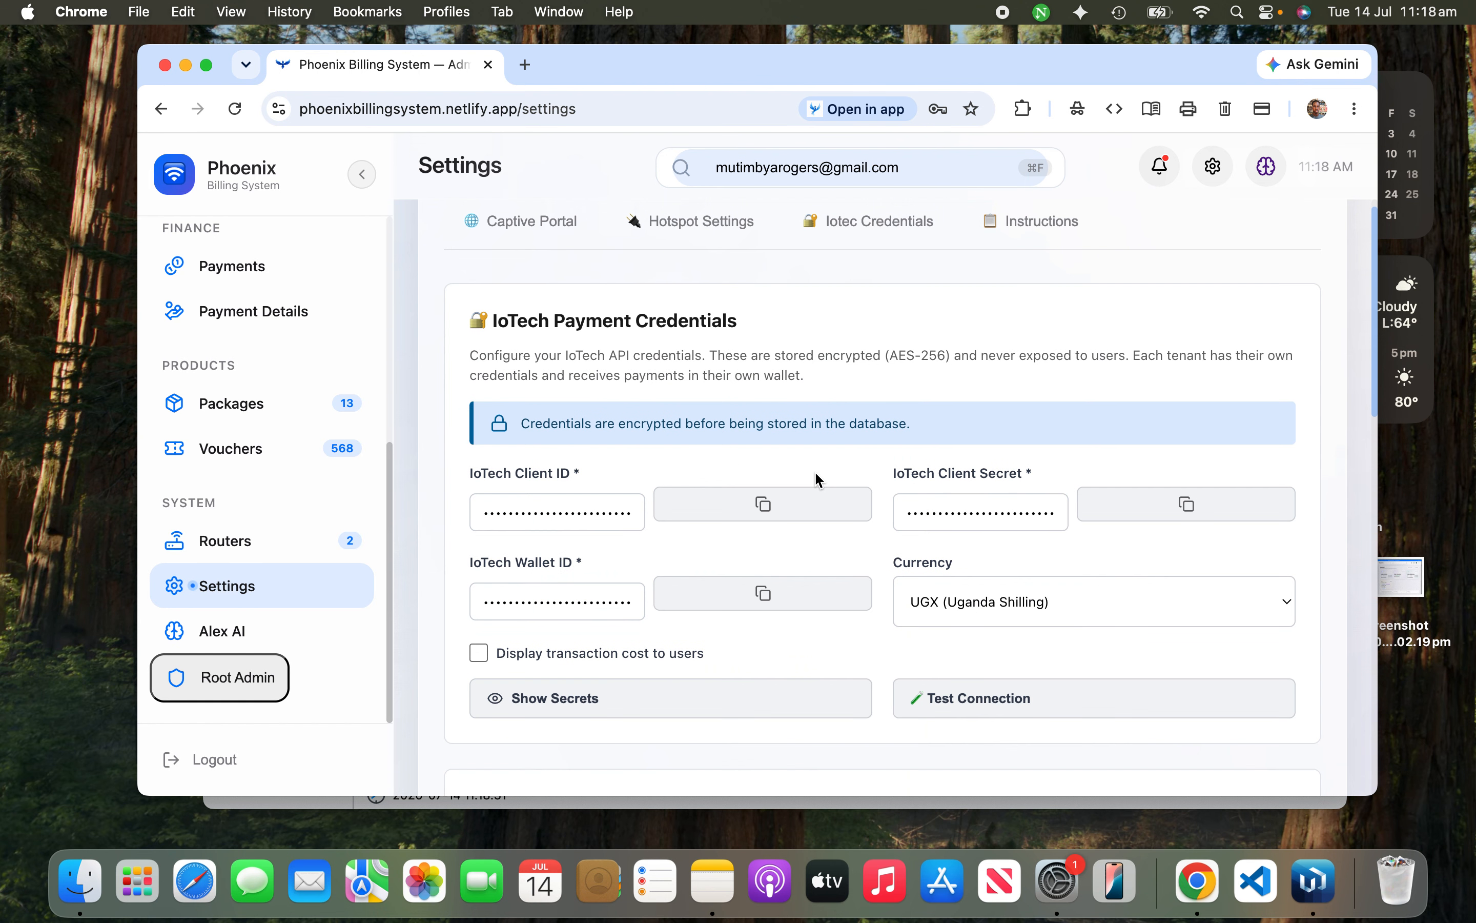
scroll(818, 480, down, 2)
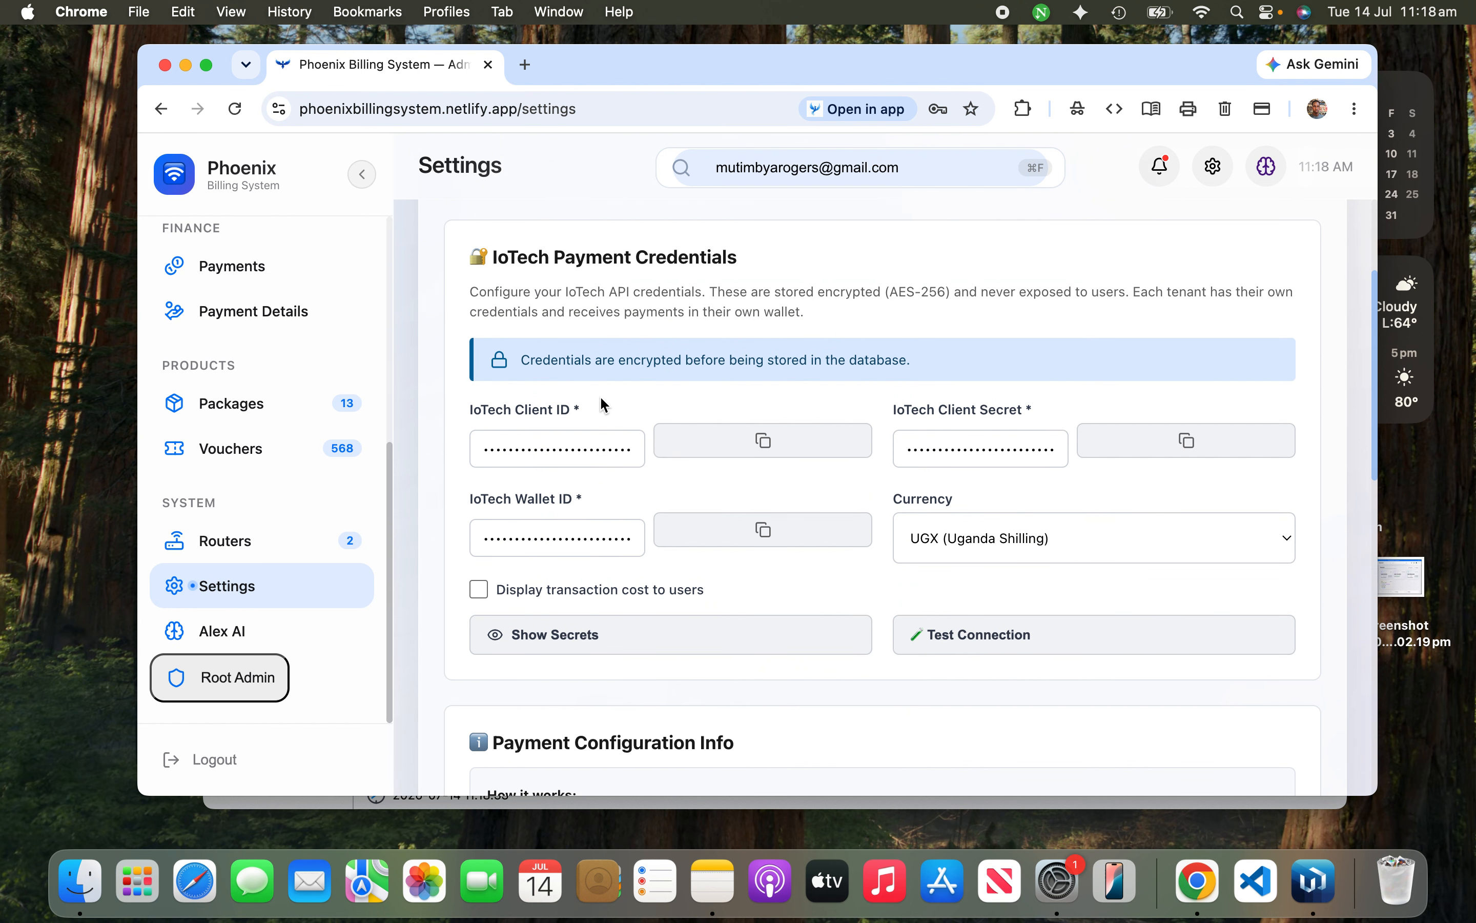
Step: Check the IoTech Client ID field and keep the currency as UGX (Uganda Shilling)
click(572, 439)
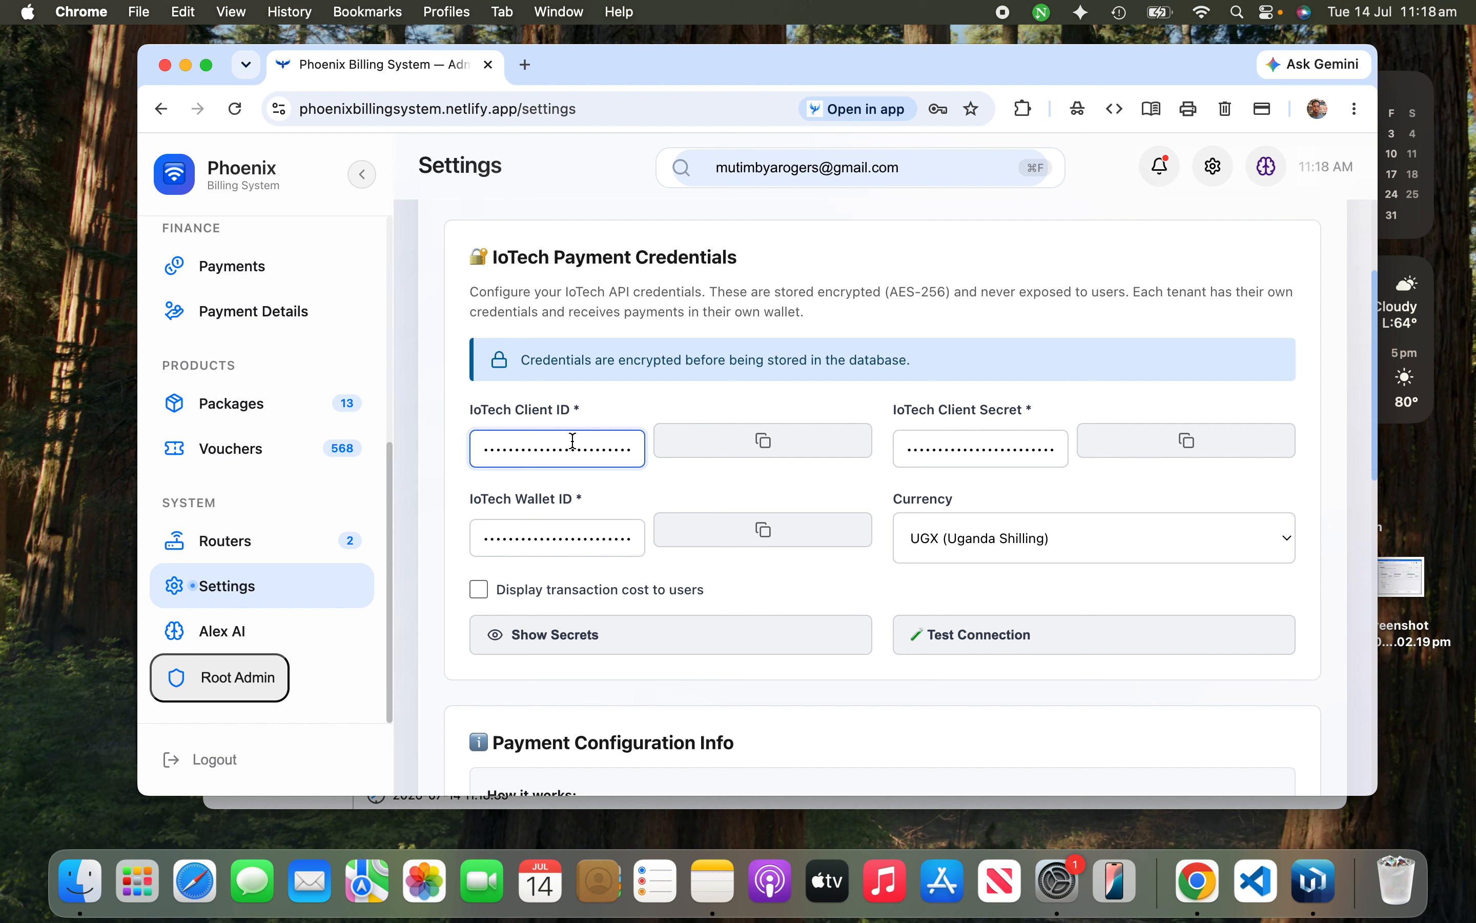
double_click(523, 410)
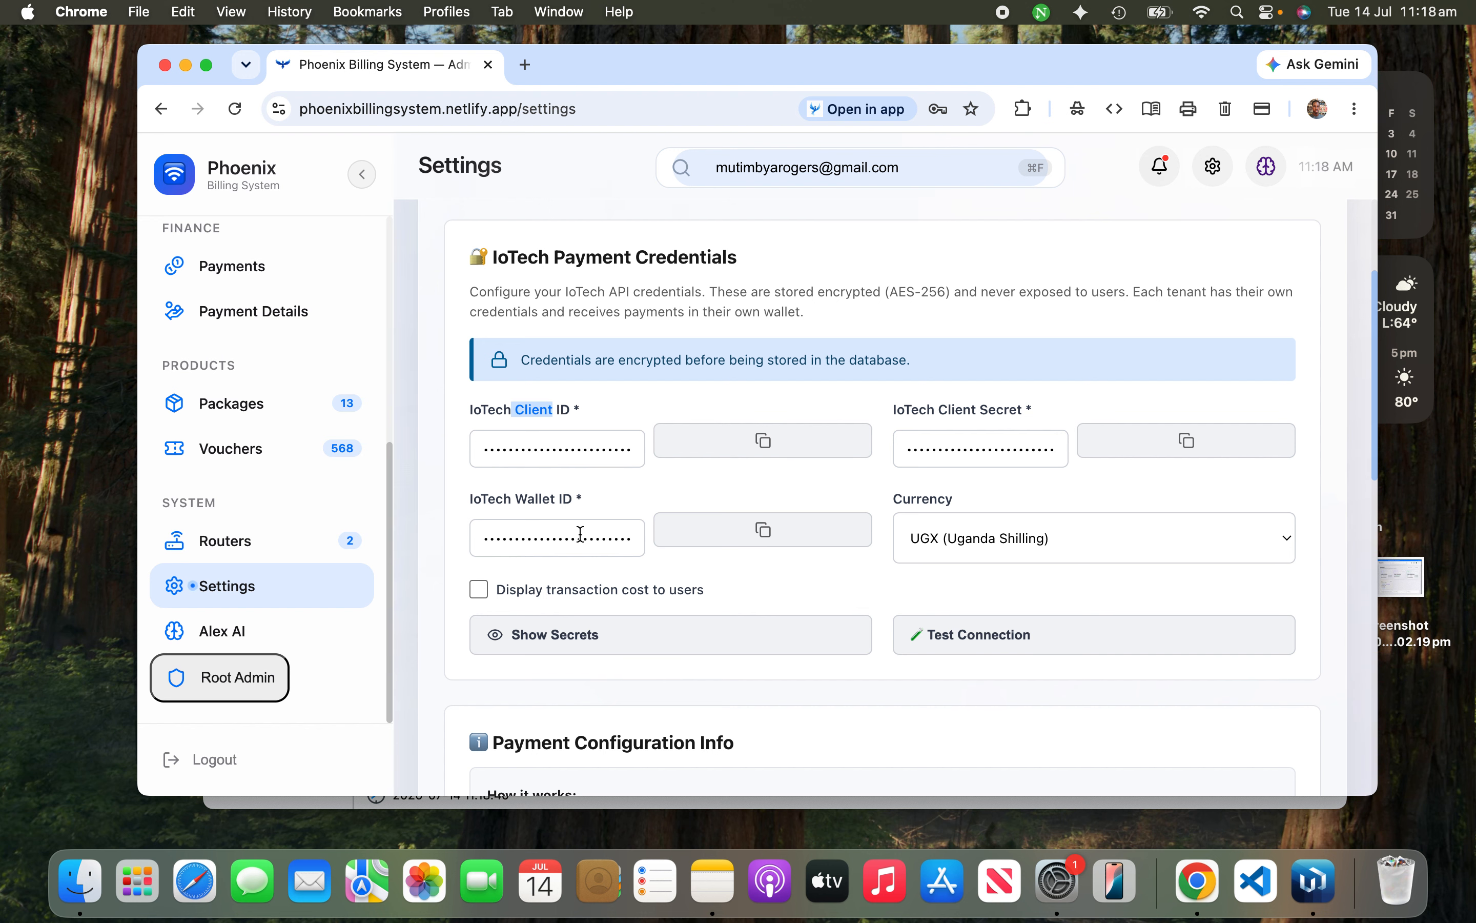
scroll(580, 534, down, 5)
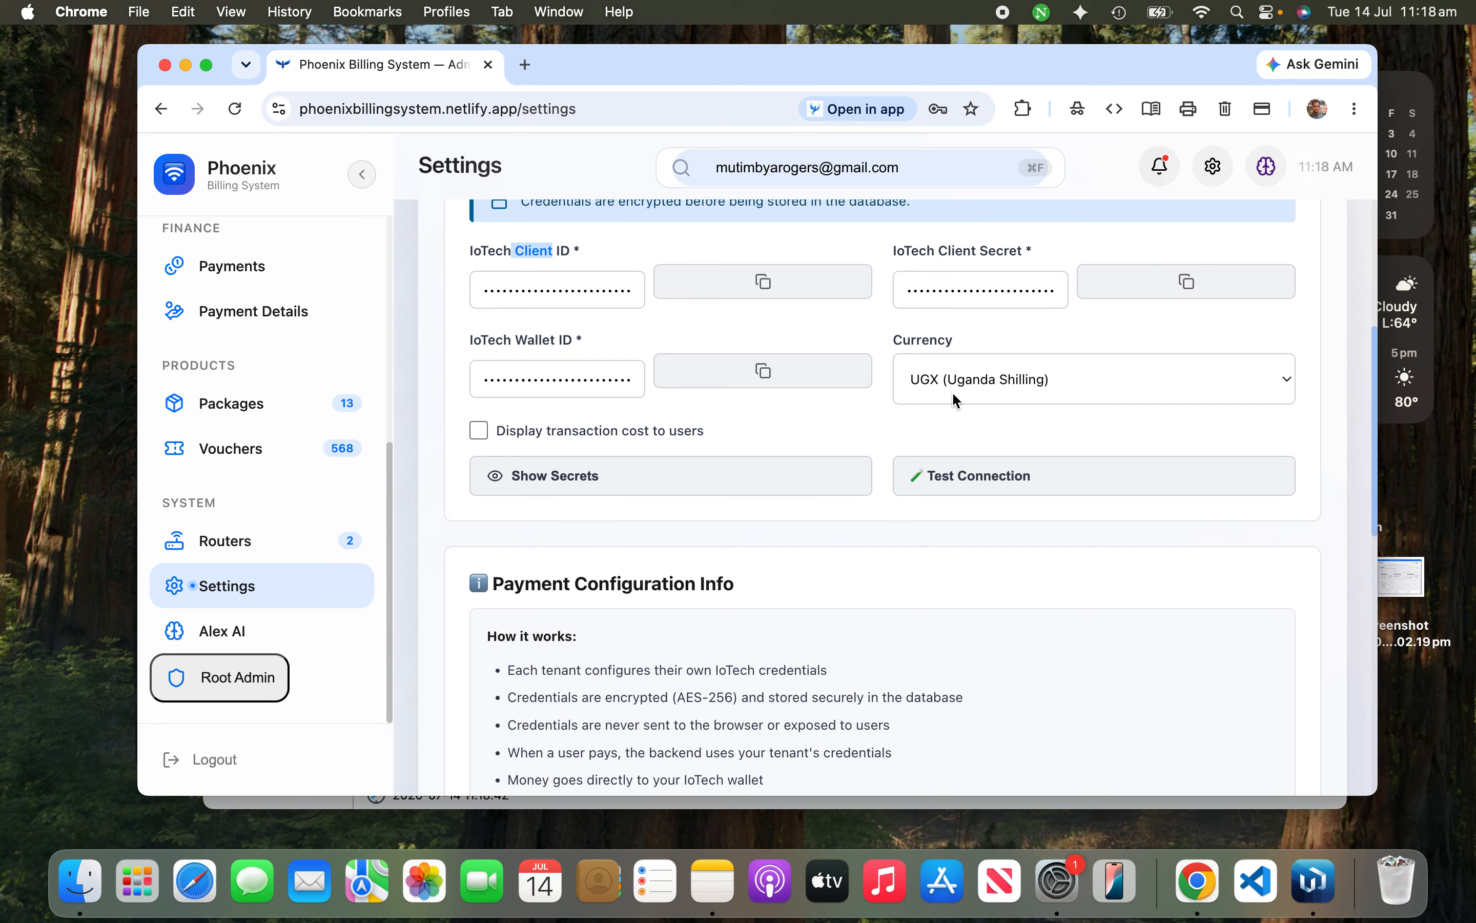
click(956, 400)
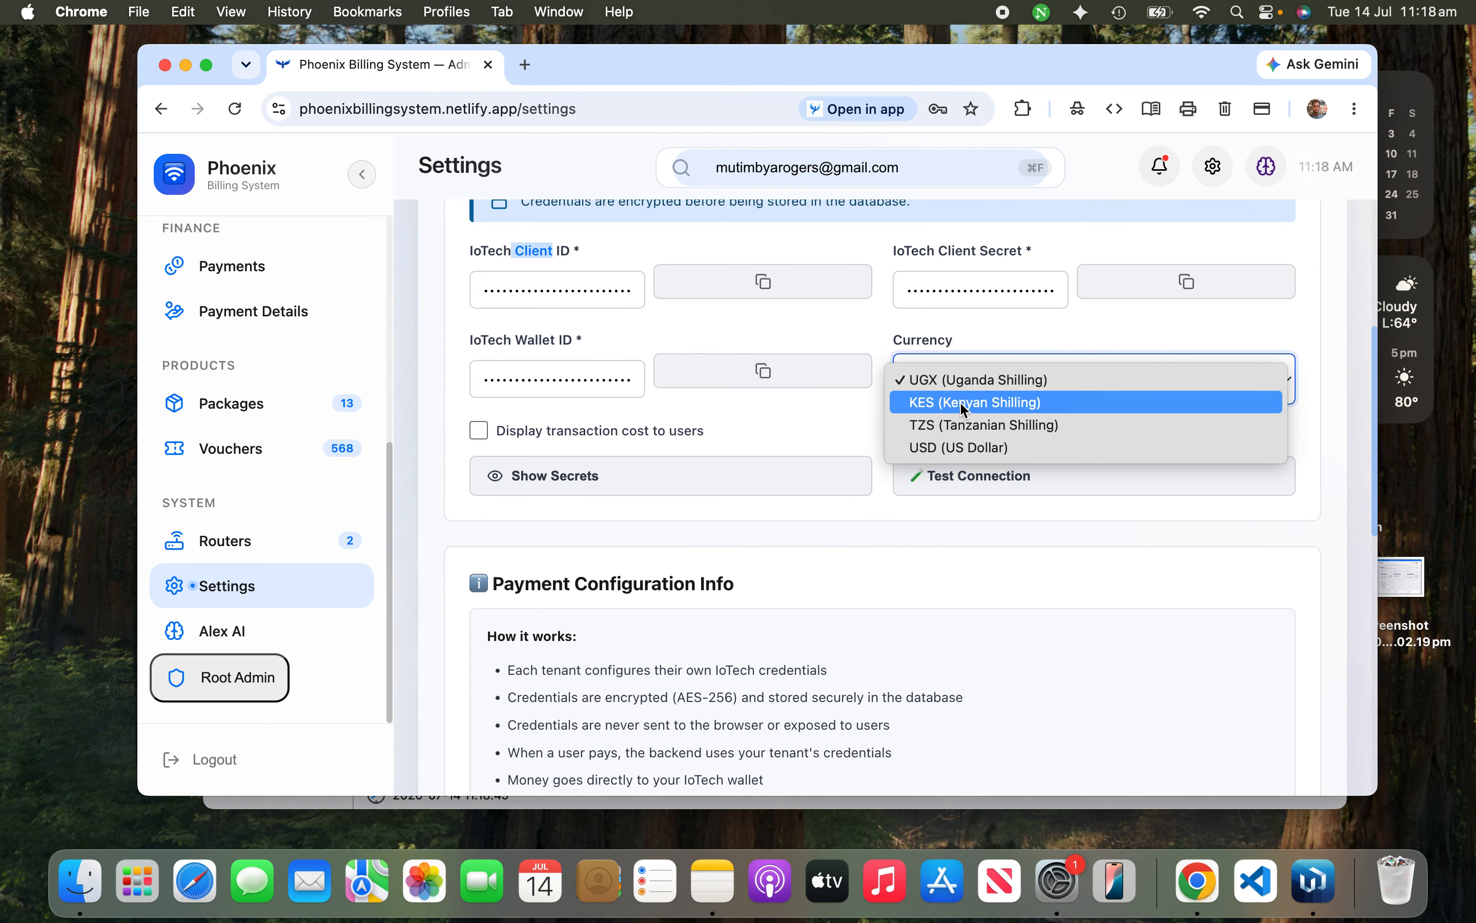
click(941, 333)
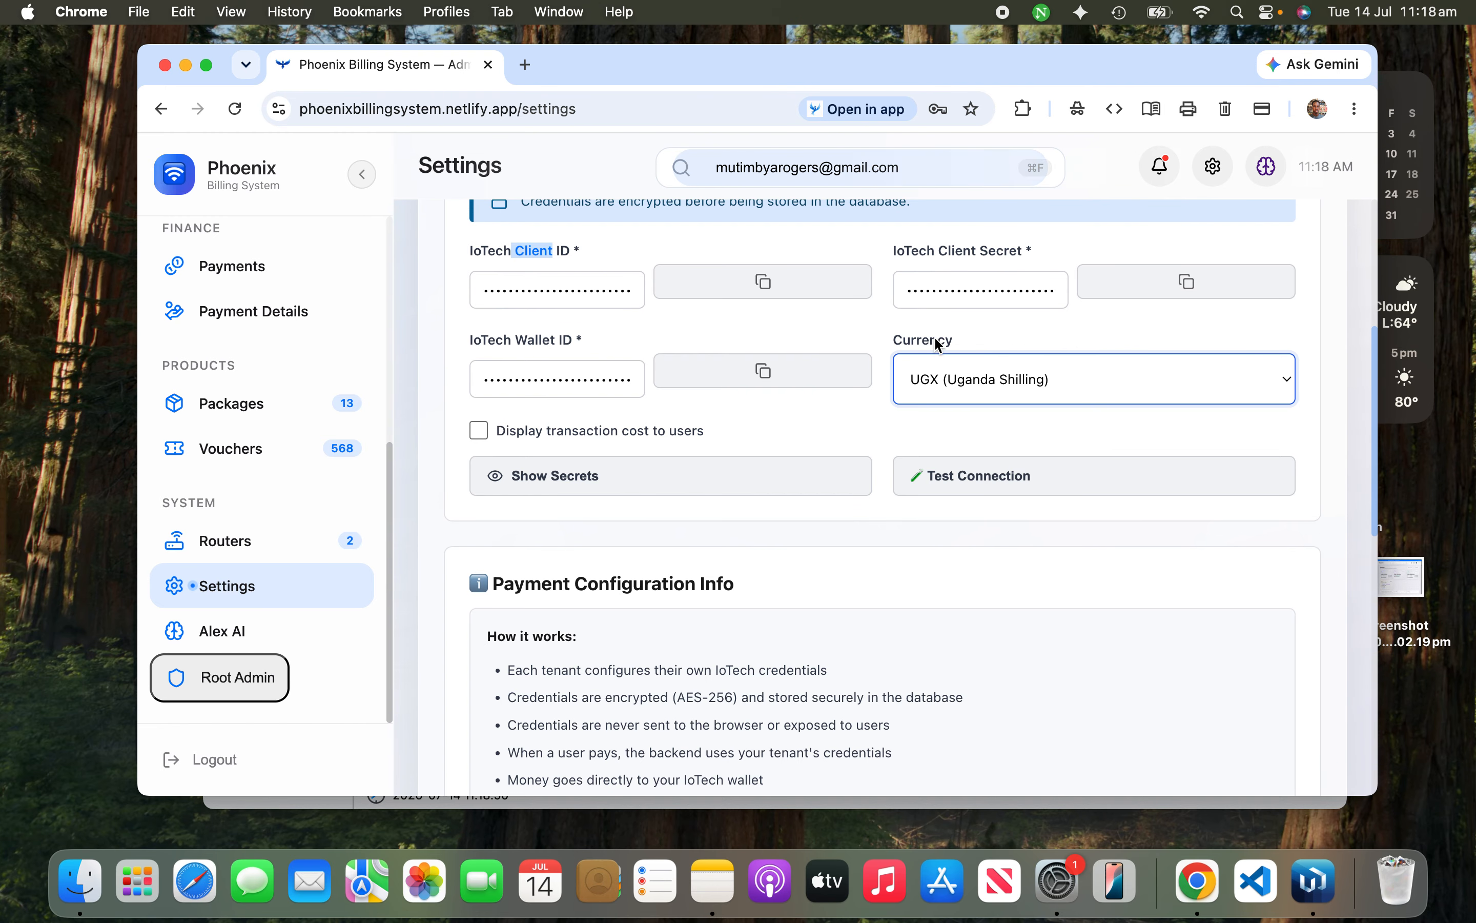
scroll(882, 432, down, 10)
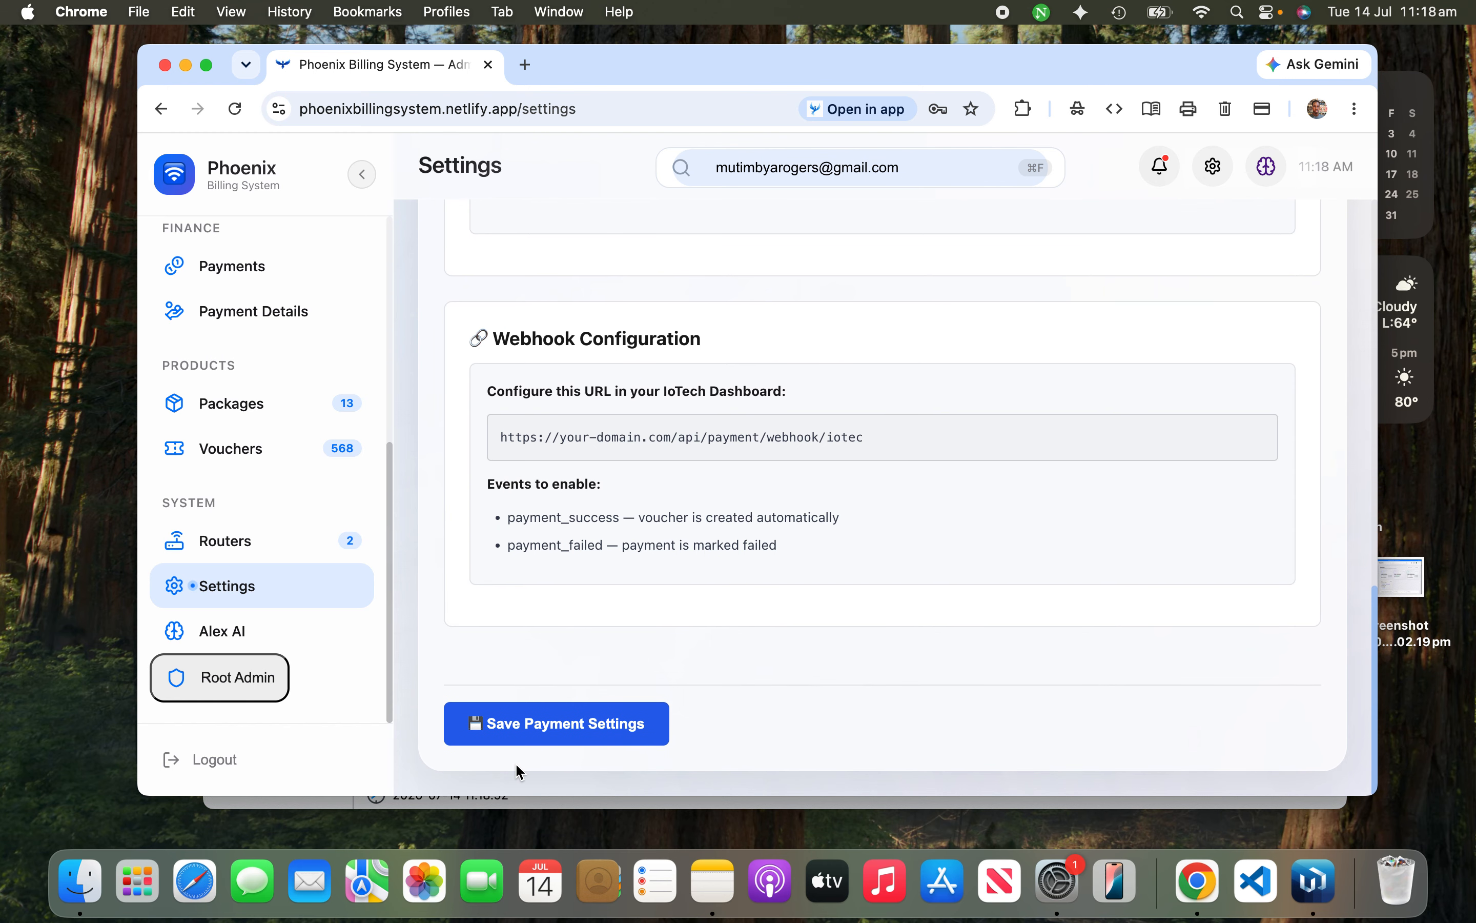